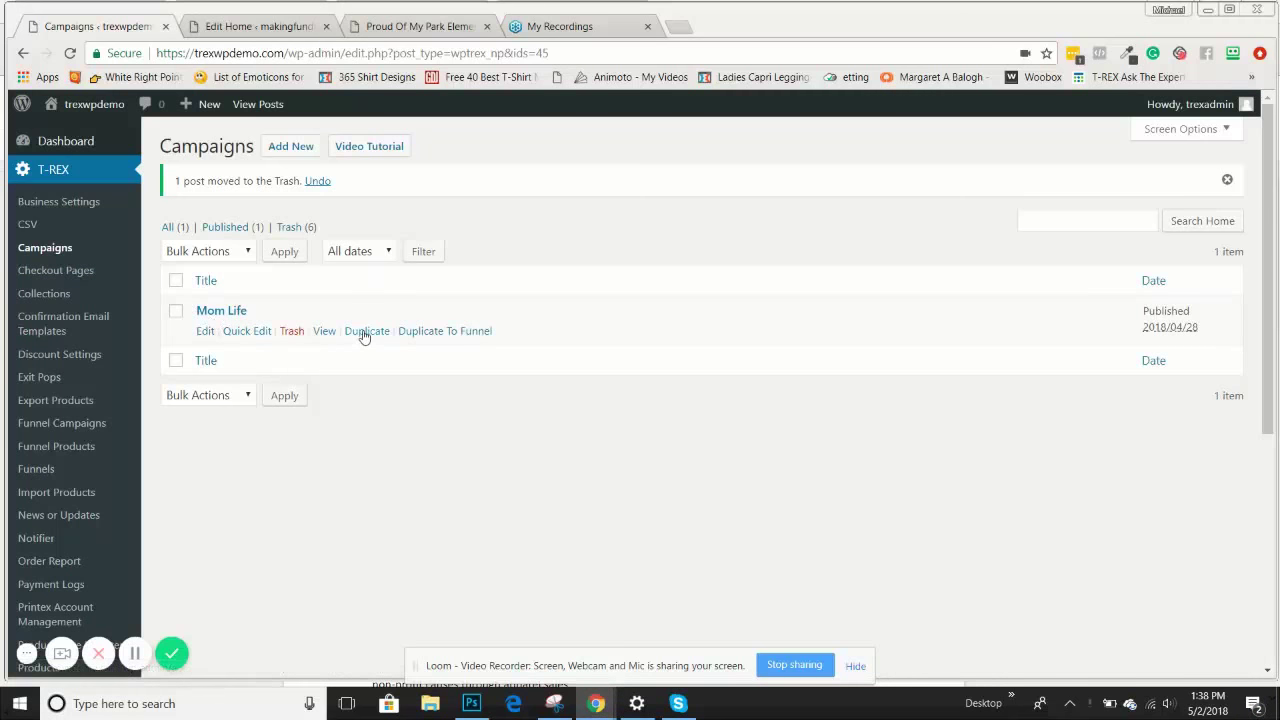
Duplicate the Mom Life campaign and title the copy "I Love My Boxer".
{"action": "left_click", "coordinate": [365, 332]}
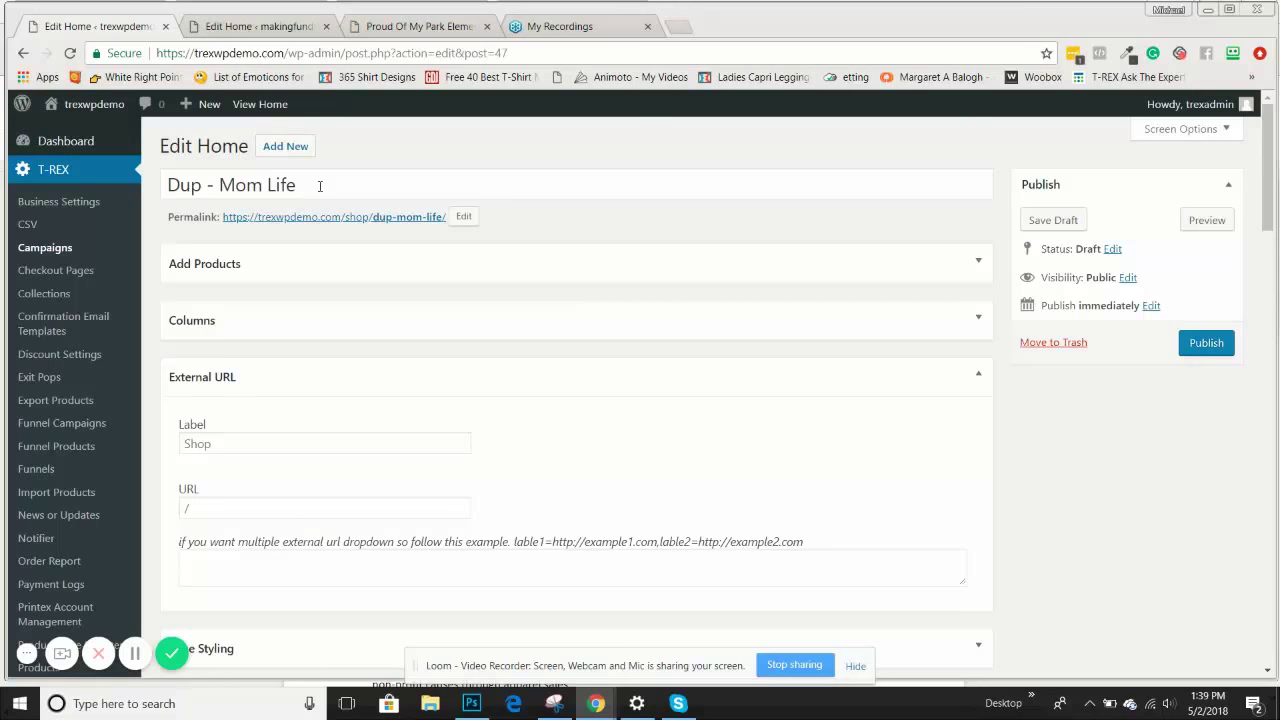
{"action": "left_click_drag", "start_coordinate": [320, 186], "coordinate": [148, 192]}
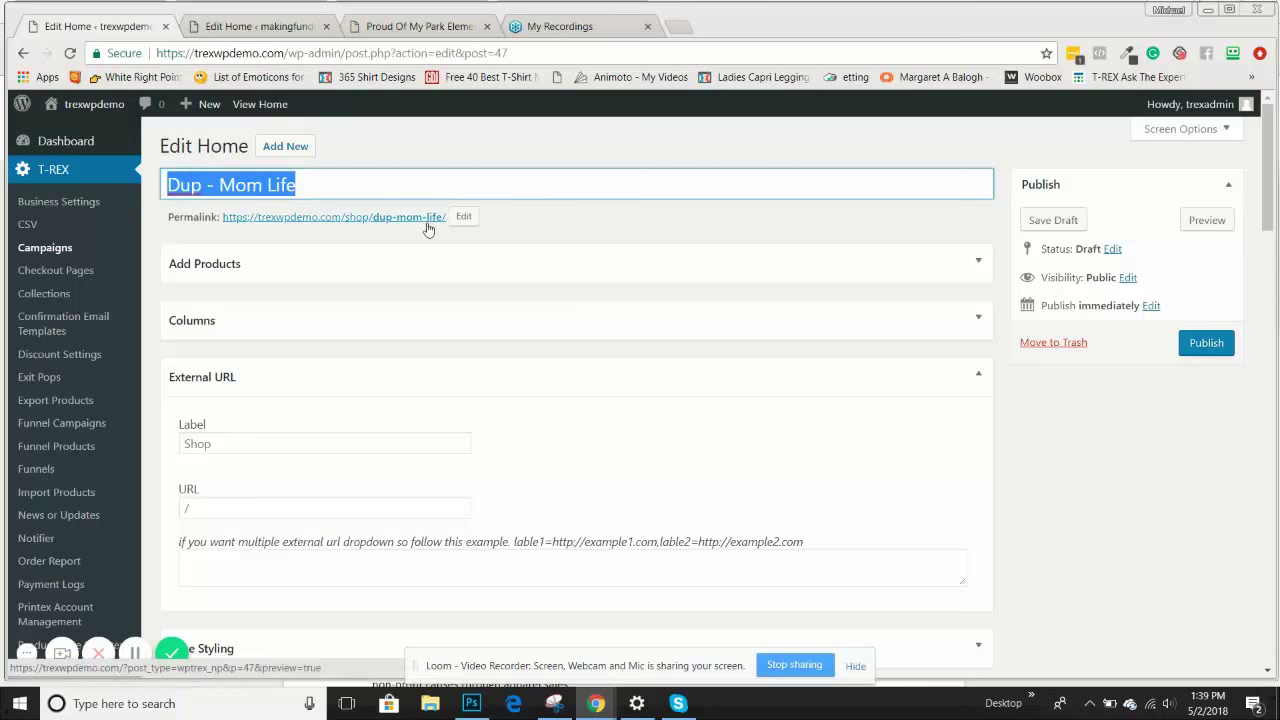
{"action": "type", "text": "I L"}
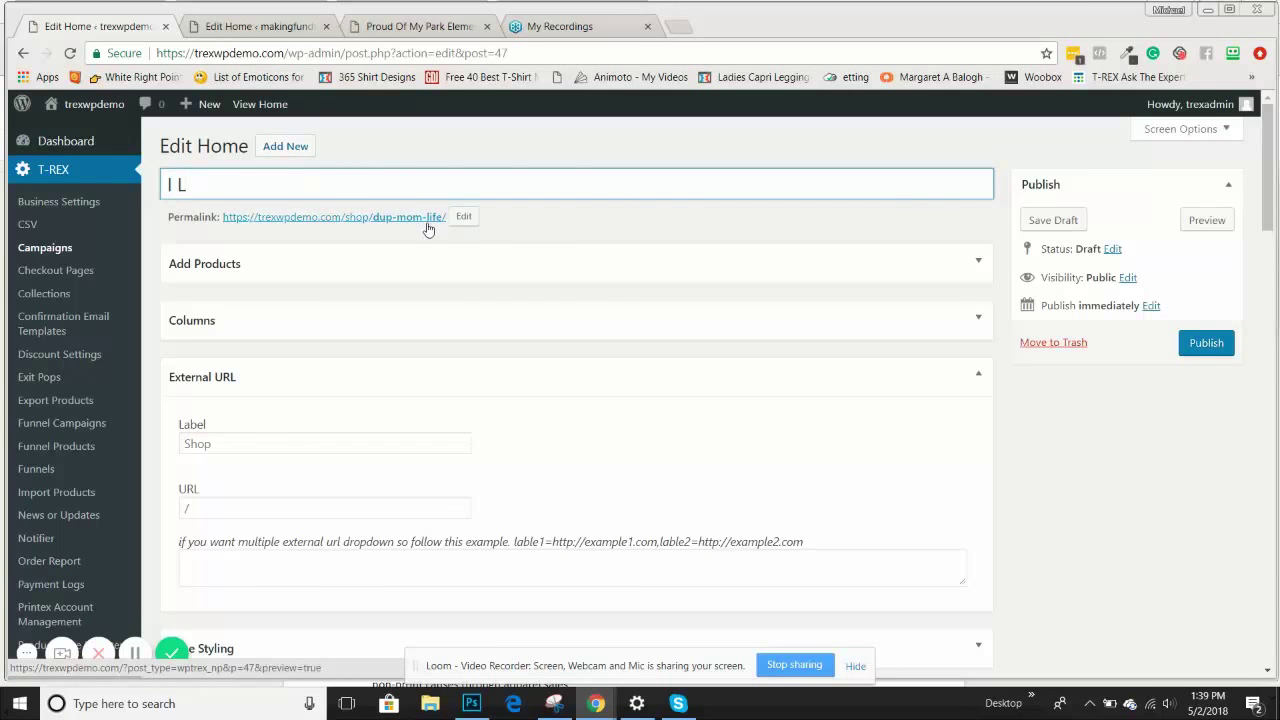
{"action": "type", "text": "ove My Boxer"}
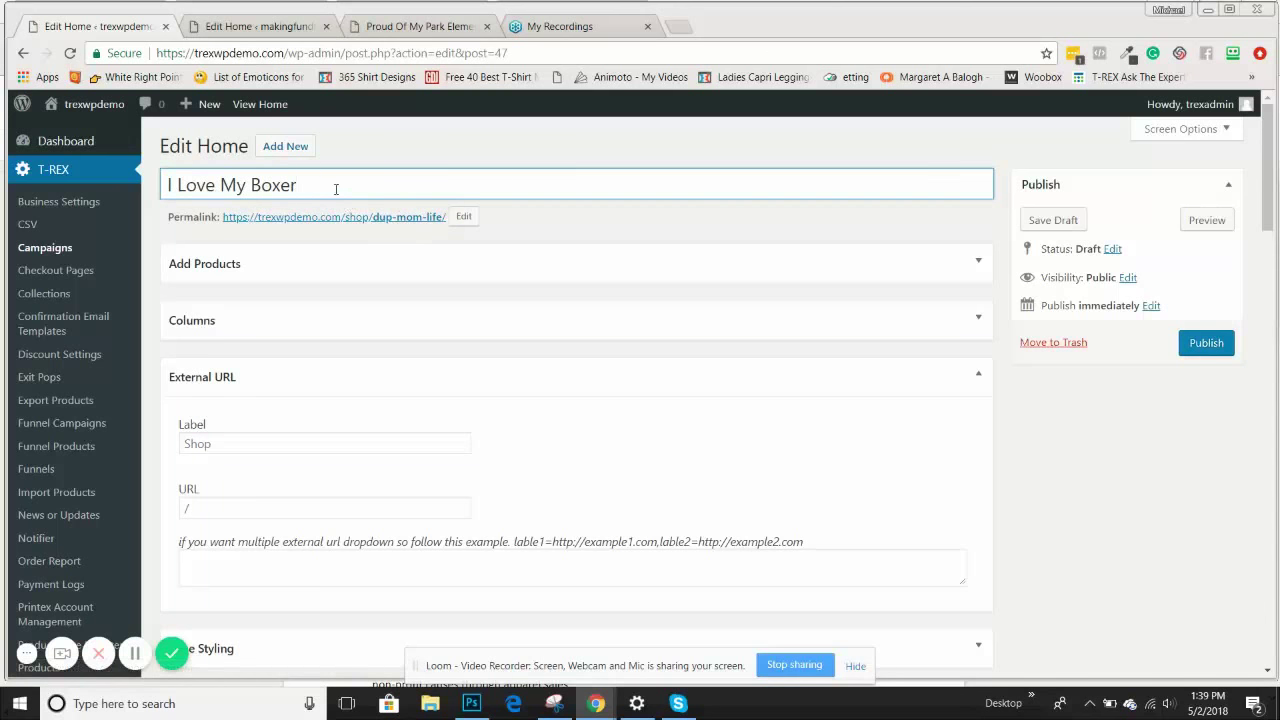
Change the campaign's permalink slug to match its title, I Love My Boxer.
{"action": "left_click_drag", "start_coordinate": [295, 185], "coordinate": [167, 185]}
{"action": "key", "text": "ctrl+c"}
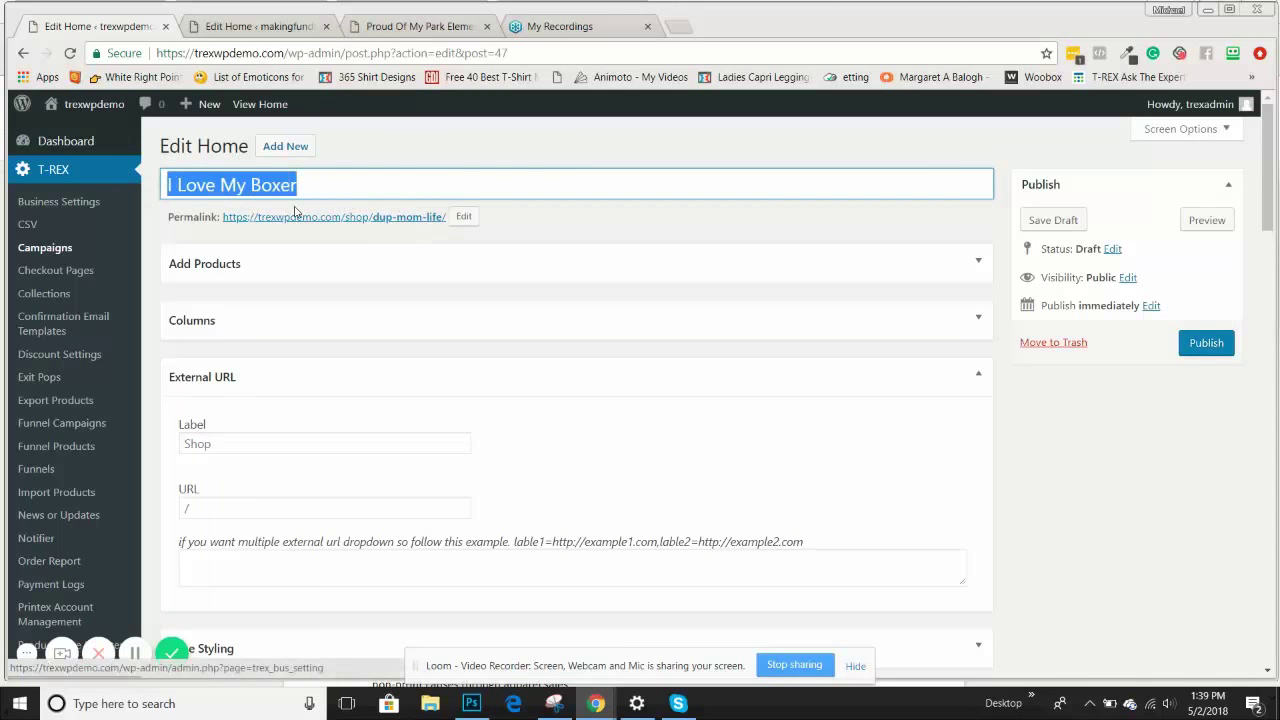
{"action": "left_click", "coordinate": [463, 216]}
{"action": "left_click_drag", "start_coordinate": [457, 216], "coordinate": [348, 213]}
{"action": "key", "text": "ctrl+v"}
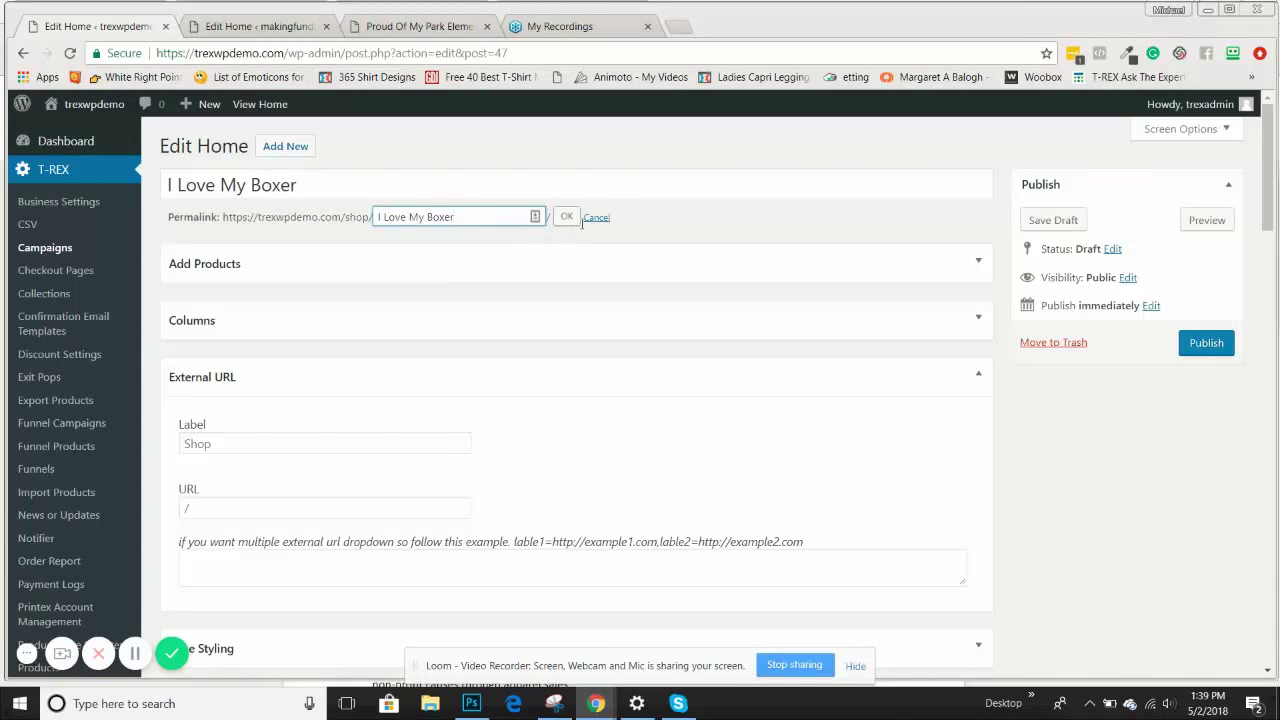
{"action": "left_click", "coordinate": [566, 216]}
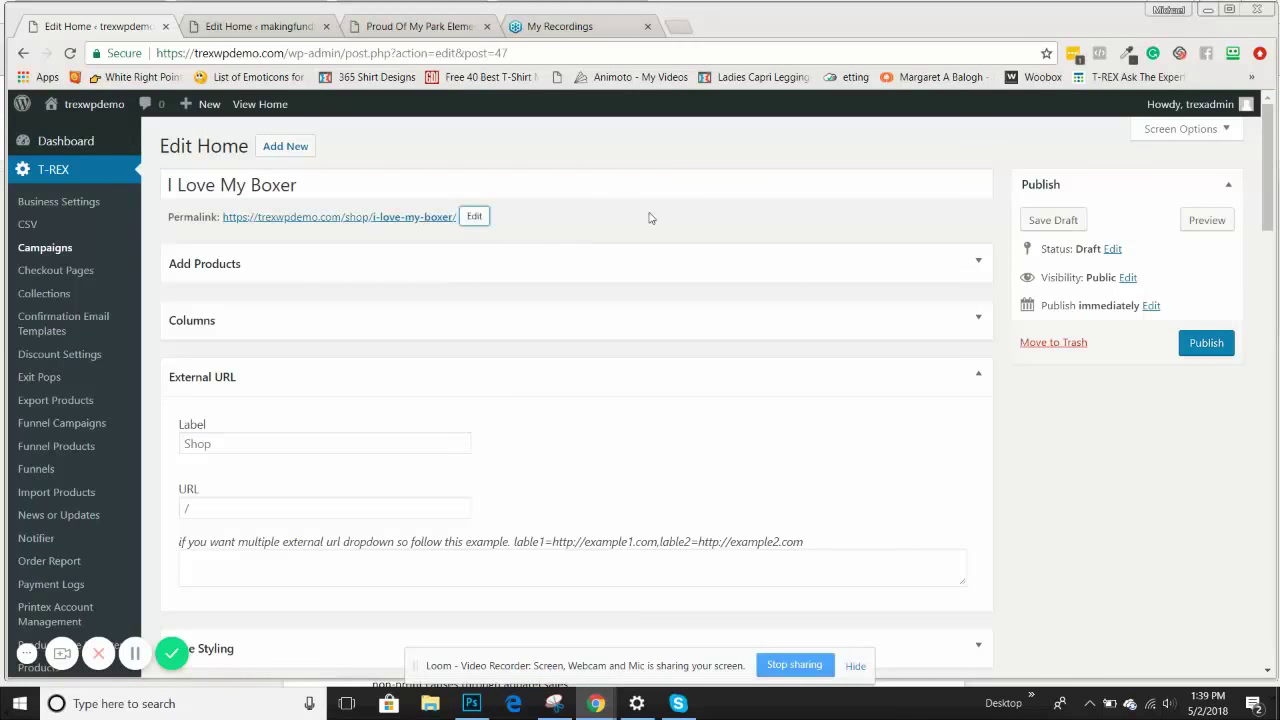
Remove the Mom Life Black Tee and Mom Life White Tee from the campaign's products.
{"action": "scroll", "coordinate": [651, 215], "scroll_direction": "down", "scroll_amount": 2}
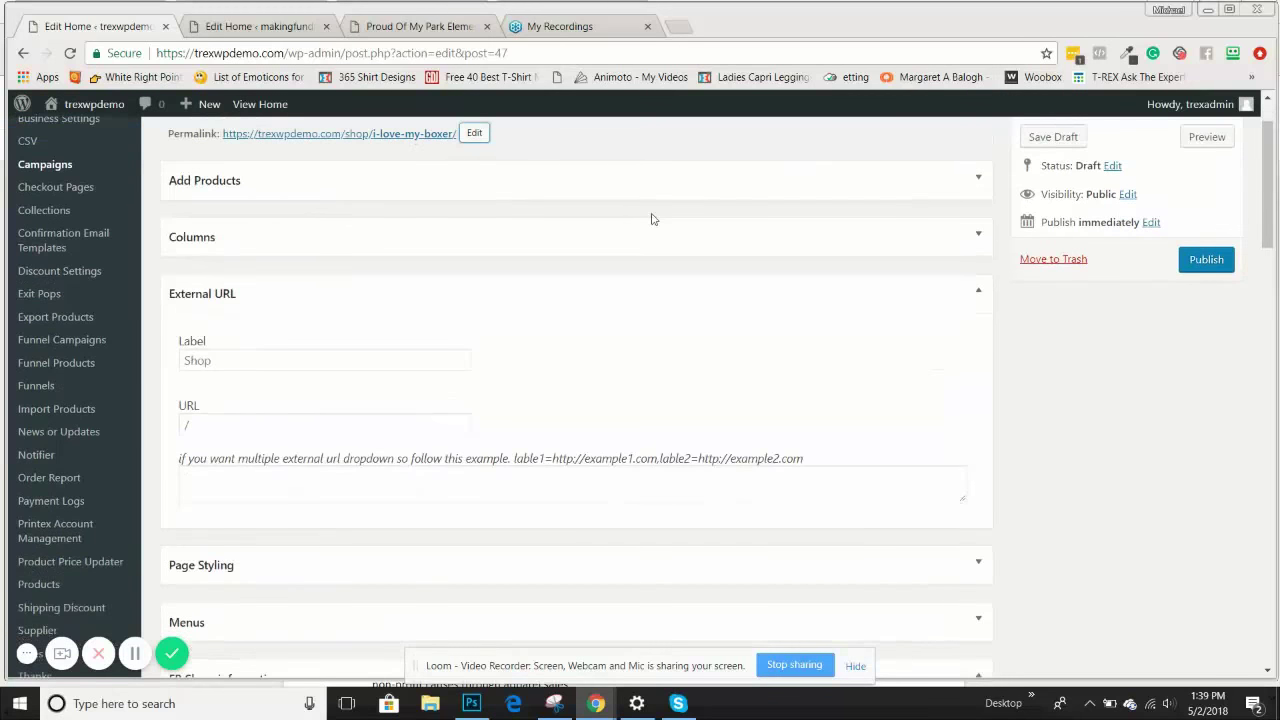
{"action": "scroll", "coordinate": [524, 173], "scroll_direction": "up", "scroll_amount": 1}
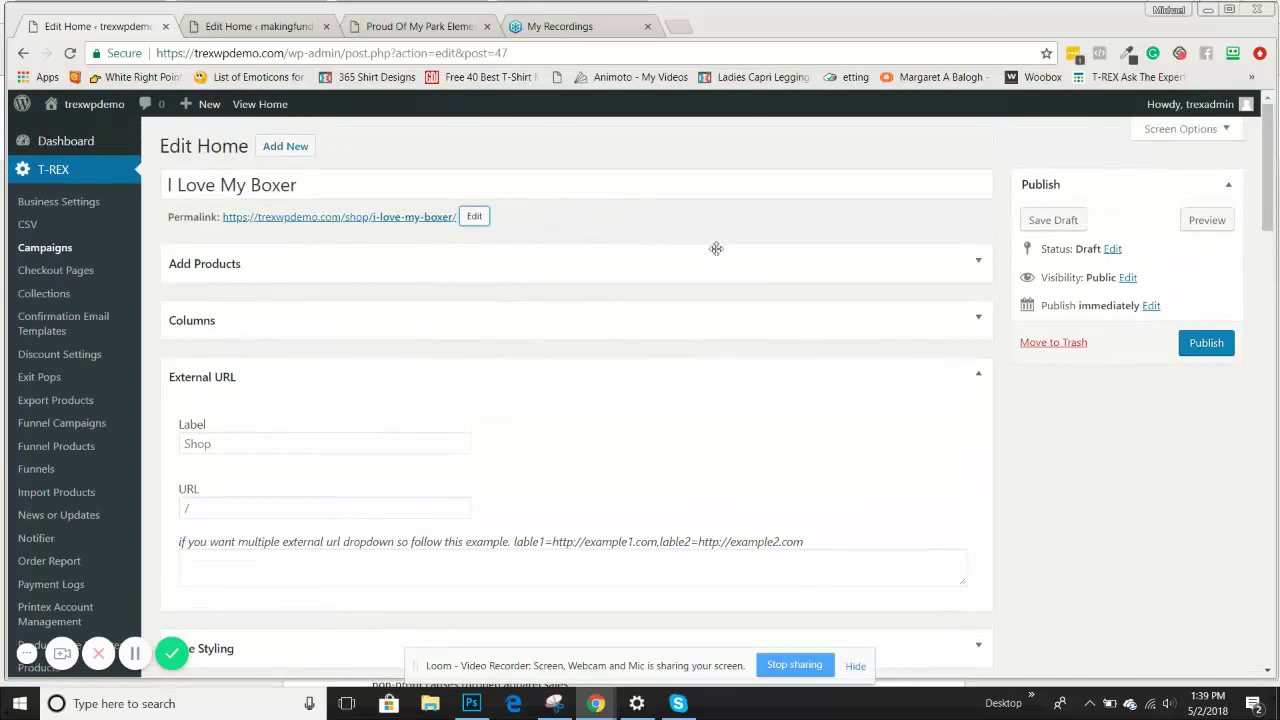
{"action": "left_click", "coordinate": [979, 265]}
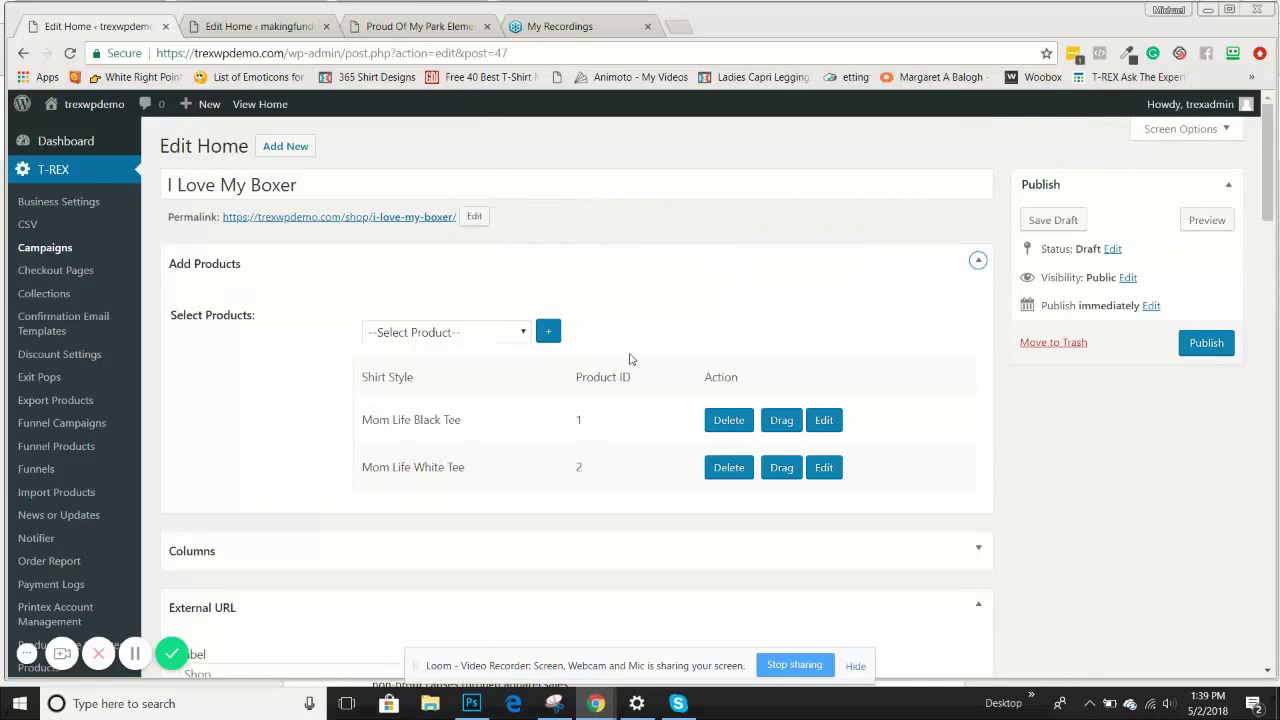
{"action": "scroll", "coordinate": [709, 371], "scroll_direction": "down", "scroll_amount": 2}
{"action": "left_click", "coordinate": [712, 255]}
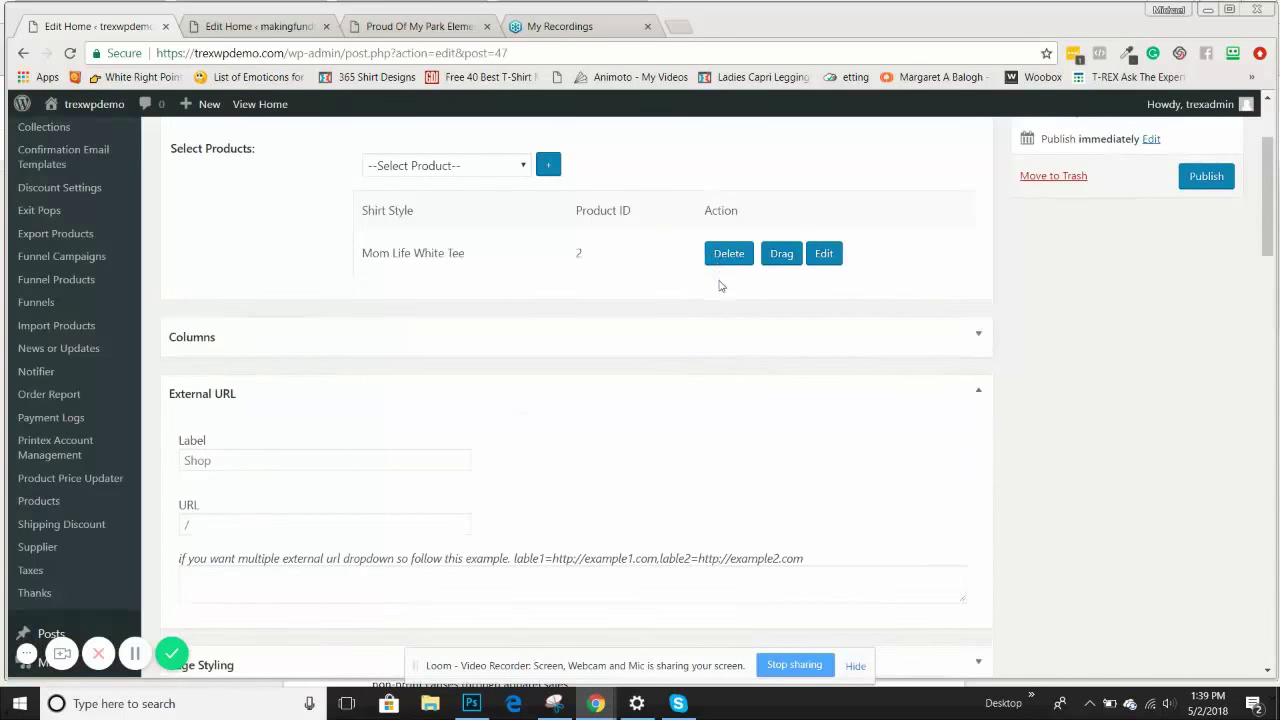
{"action": "left_click", "coordinate": [720, 257]}
Add the Love My Boxer Black Tee and Love My Boxer Black Mug products to the campaign.
{"action": "left_click", "coordinate": [418, 166]}
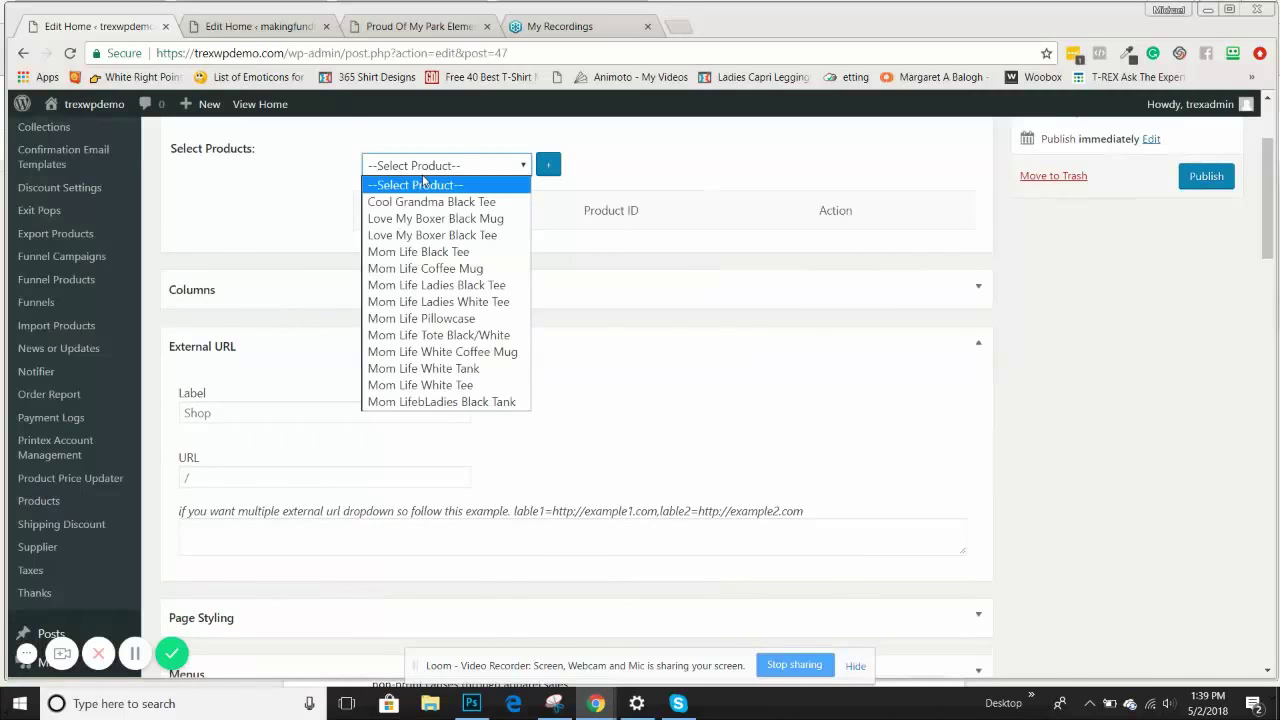
{"action": "left_click", "coordinate": [451, 237]}
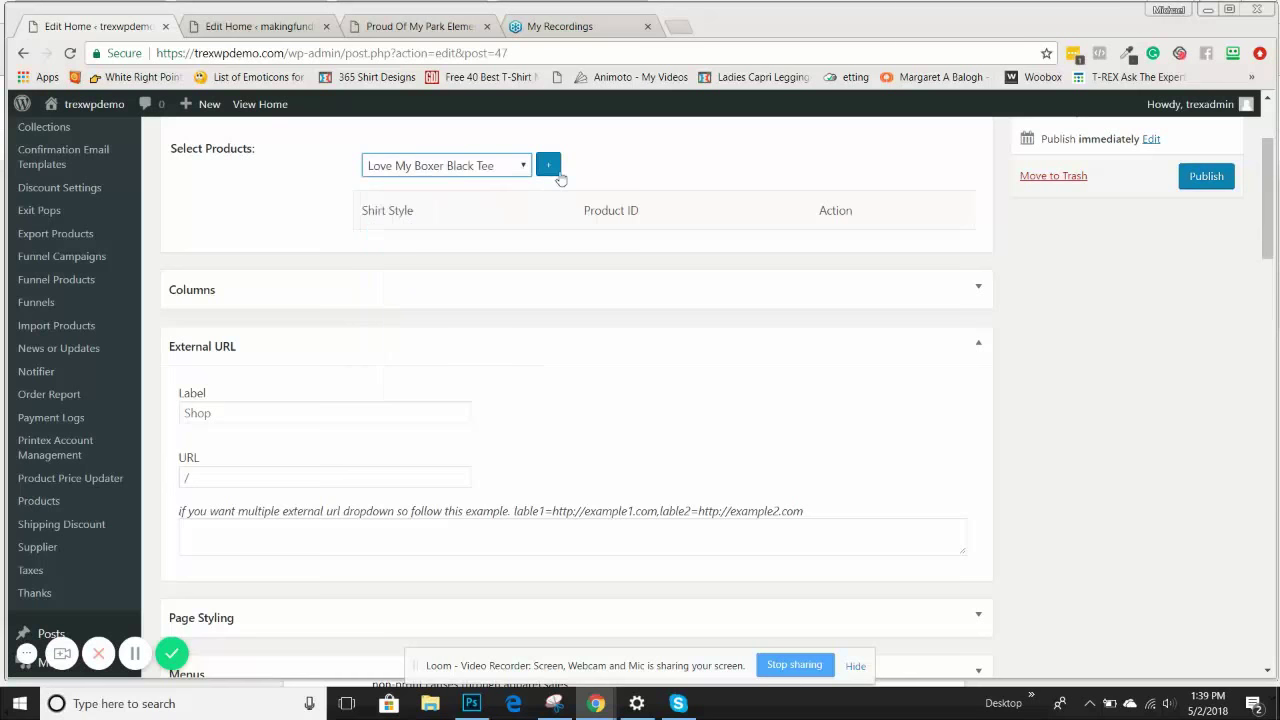
{"action": "left_click", "coordinate": [552, 166]}
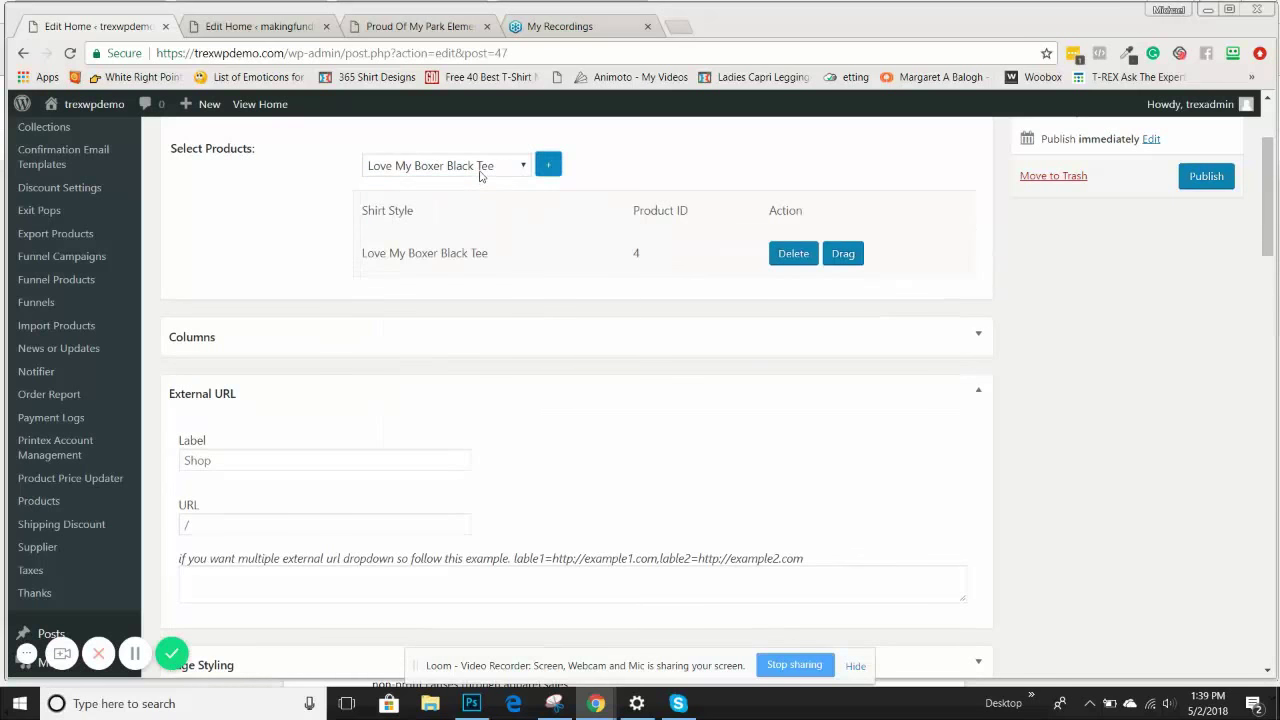
{"action": "left_click", "coordinate": [484, 166]}
{"action": "left_click", "coordinate": [488, 216]}
{"action": "left_click", "coordinate": [549, 167]}
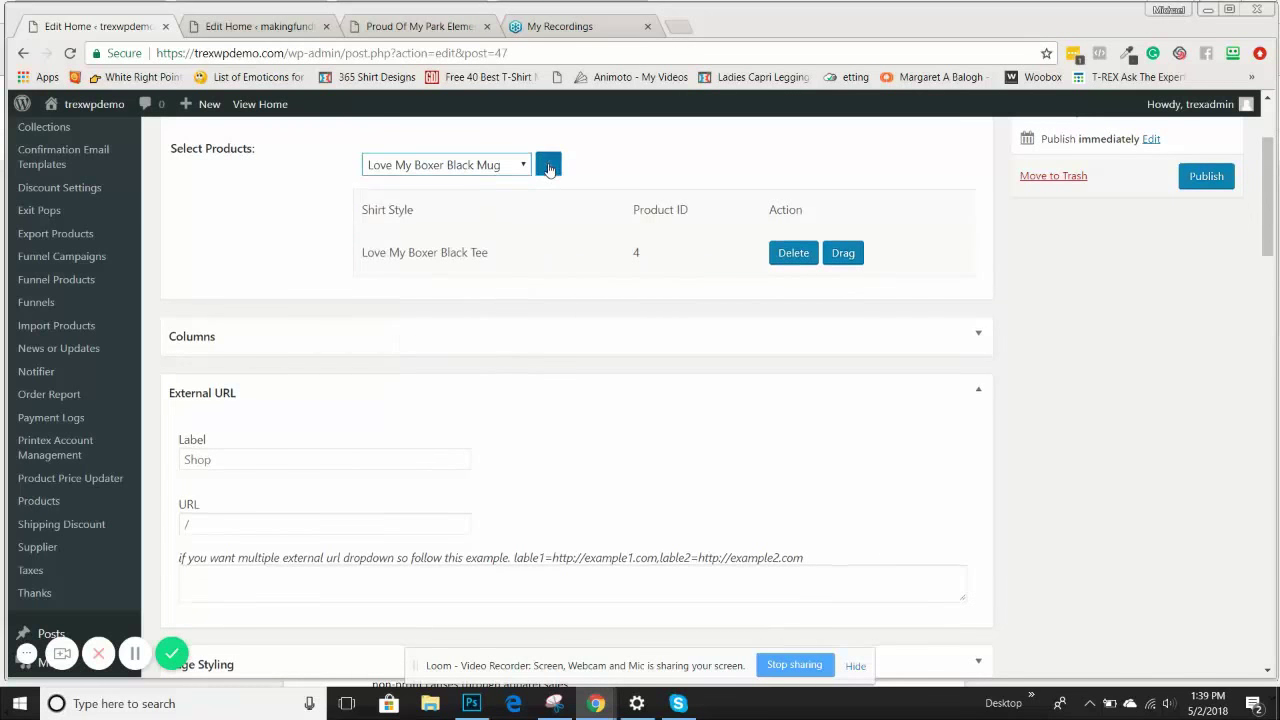
Collapse the External URL section and expand the Columns section of the campaign.
{"action": "scroll", "coordinate": [1035, 313], "scroll_direction": "down", "scroll_amount": 3}
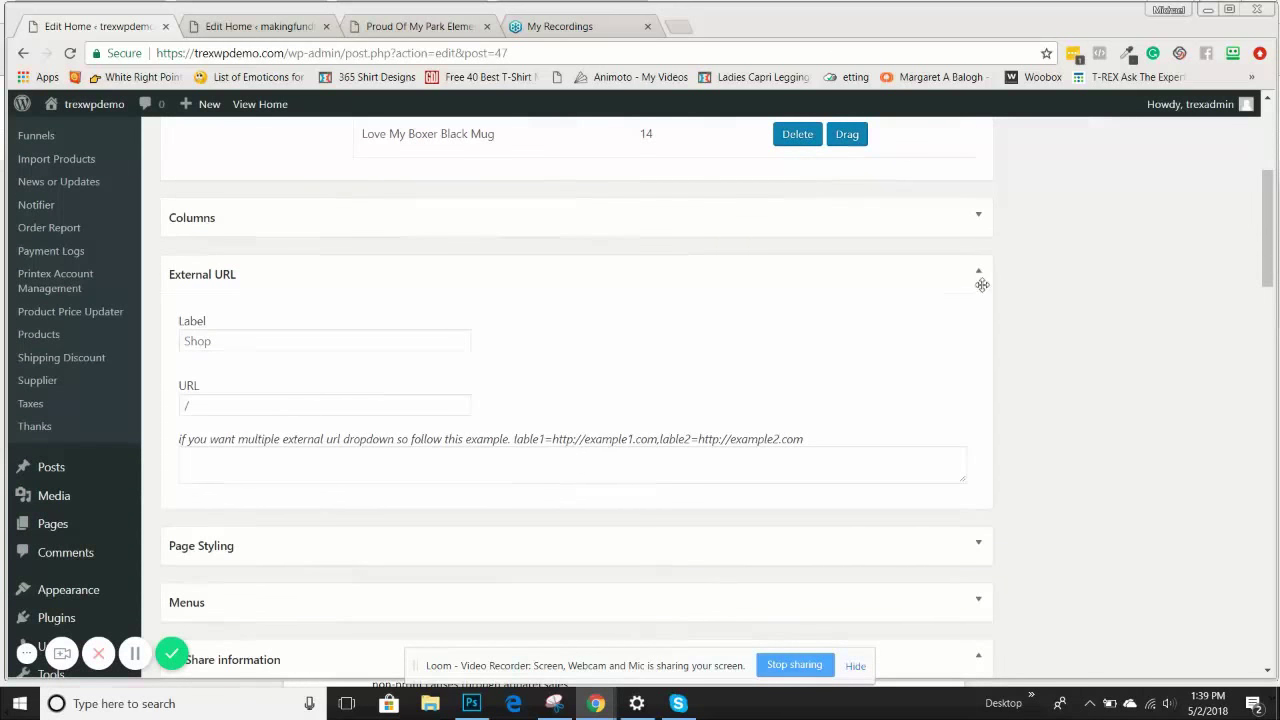
{"action": "left_click", "coordinate": [978, 278]}
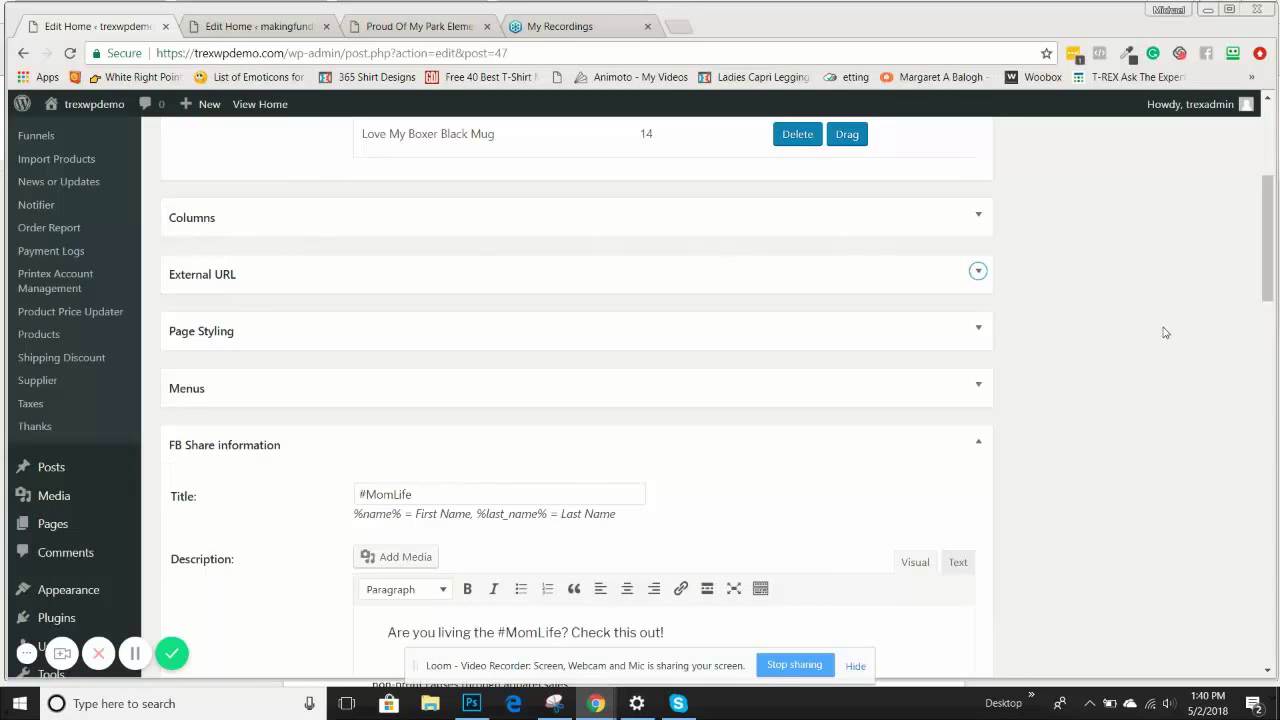
{"action": "left_click", "coordinate": [979, 216]}
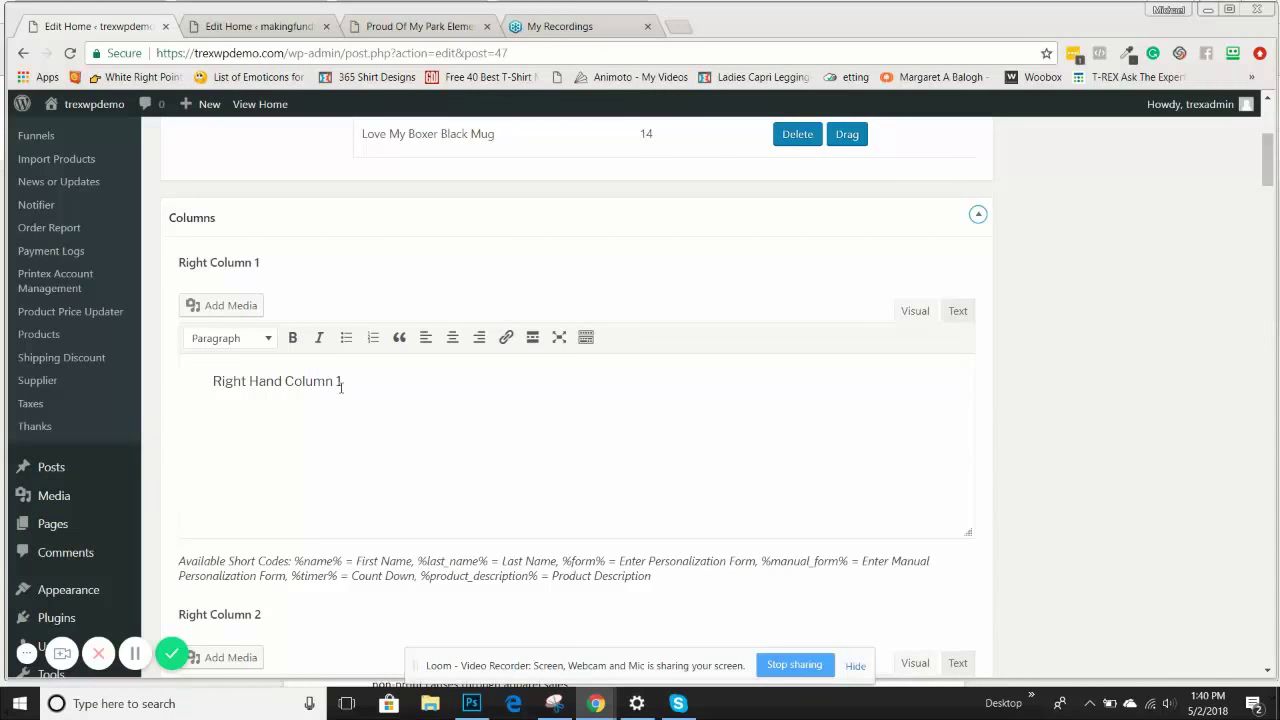
Examine the right column texts of this campaign and of the Park Elementary campaign on makingfundraisingfun.com.
{"action": "scroll", "coordinate": [346, 384], "scroll_direction": "down", "scroll_amount": 3}
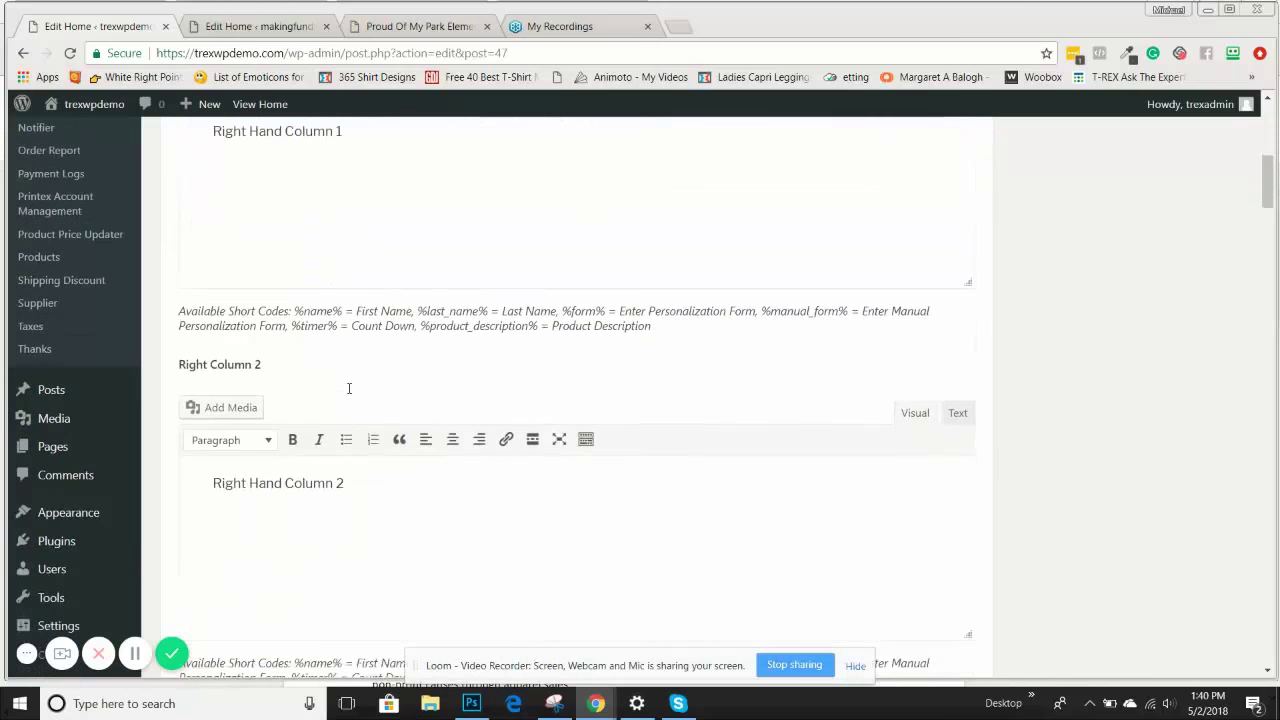
{"action": "scroll", "coordinate": [349, 393], "scroll_direction": "up", "scroll_amount": 2}
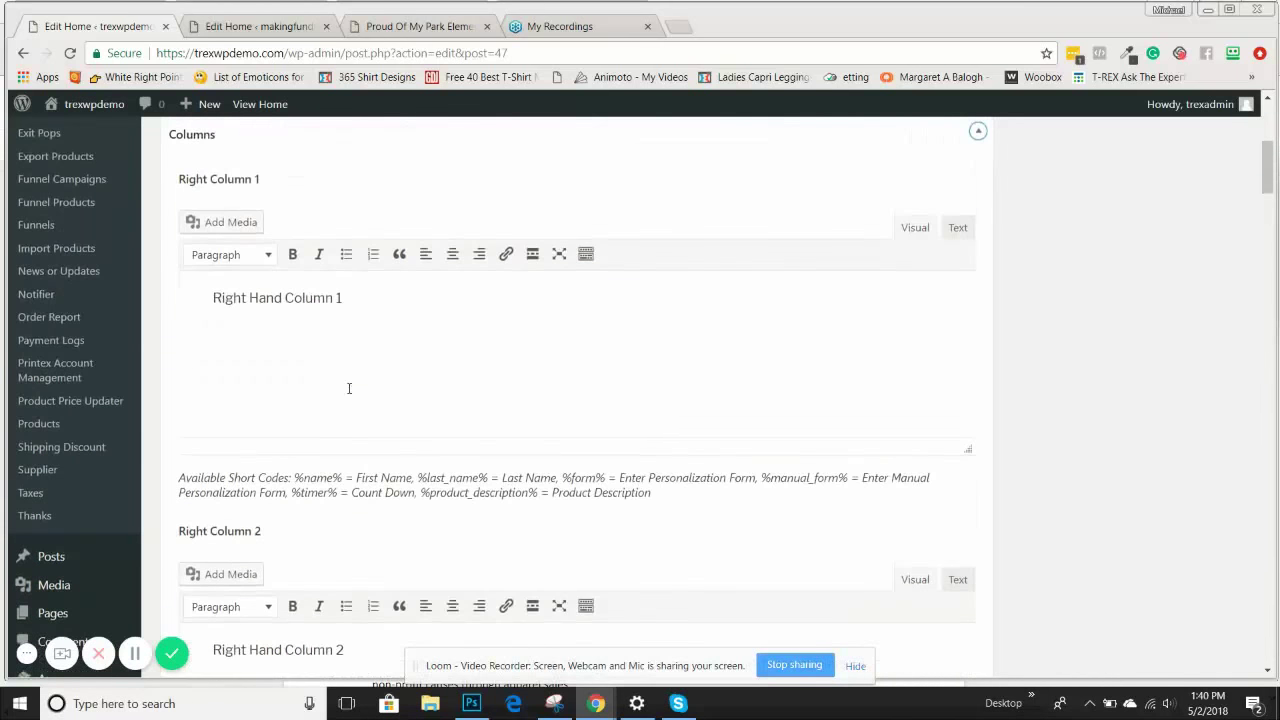
{"action": "scroll", "coordinate": [352, 395], "scroll_direction": "down", "scroll_amount": 7}
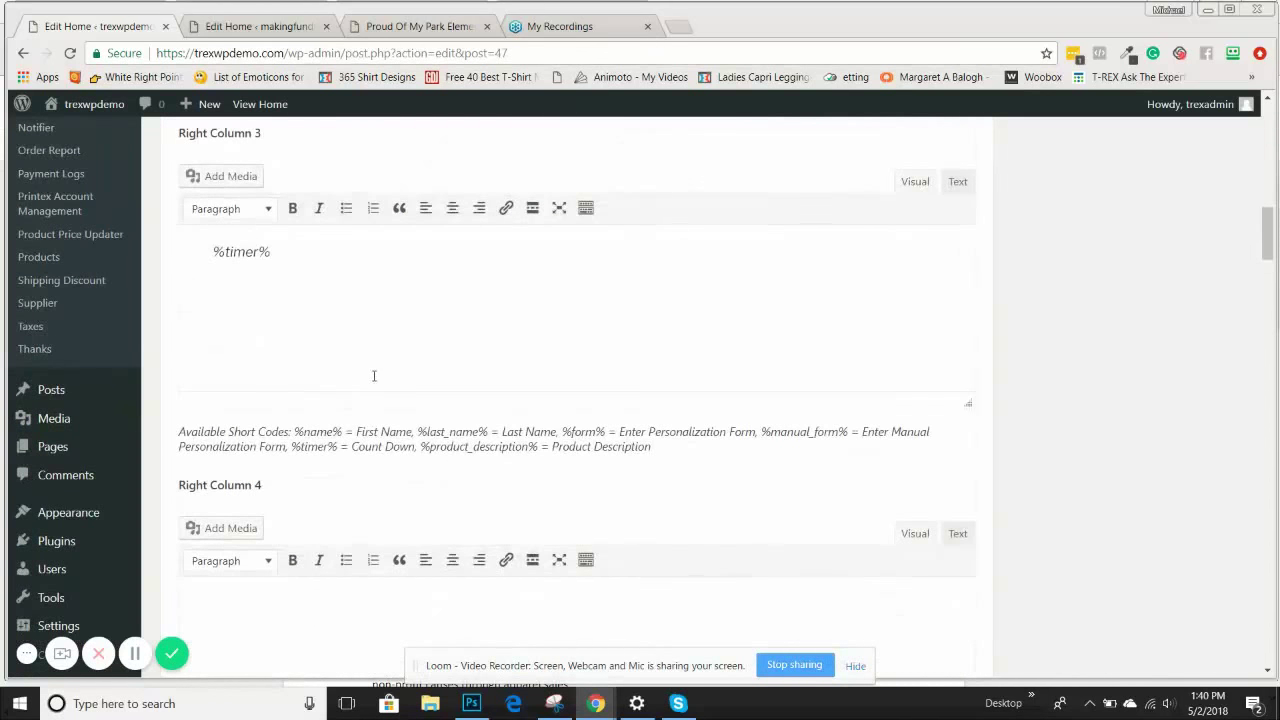
{"action": "scroll", "coordinate": [372, 375], "scroll_direction": "down", "scroll_amount": 5}
{"action": "scroll", "coordinate": [375, 381], "scroll_direction": "up", "scroll_amount": 4}
{"action": "scroll", "coordinate": [378, 380], "scroll_direction": "up", "scroll_amount": 10}
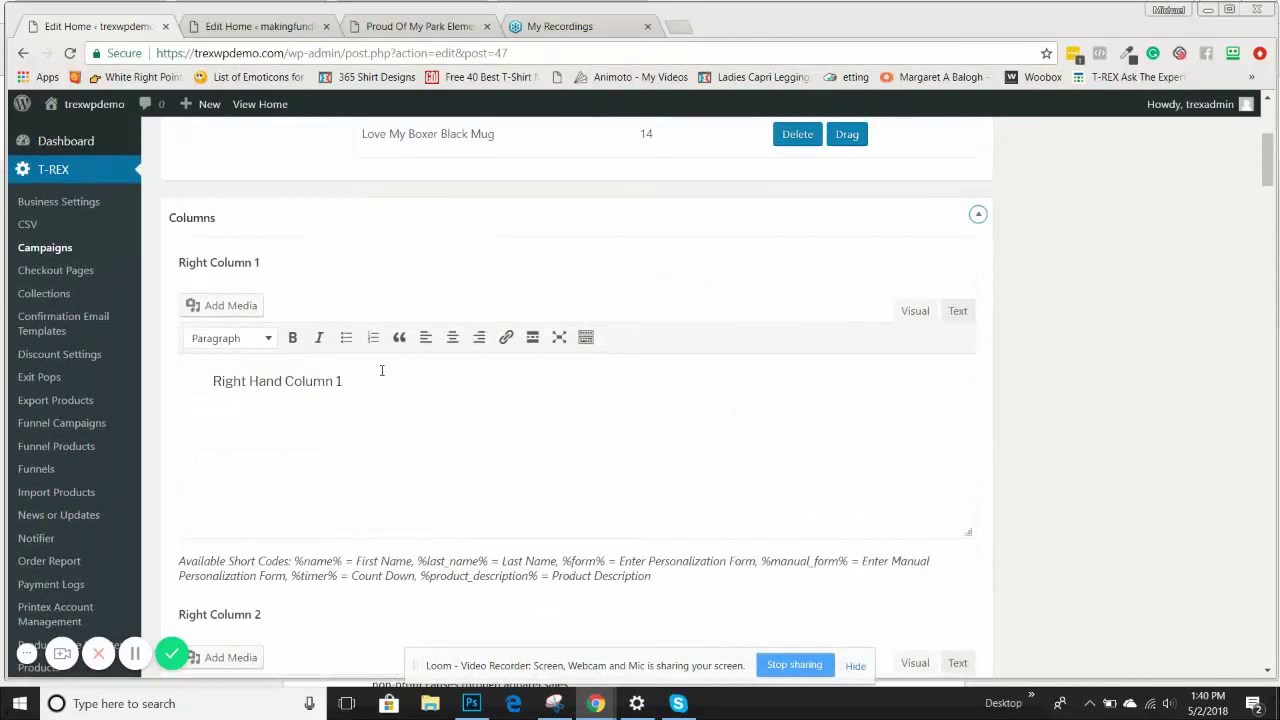
{"action": "left_click", "coordinate": [415, 25]}
{"action": "left_click", "coordinate": [258, 26]}
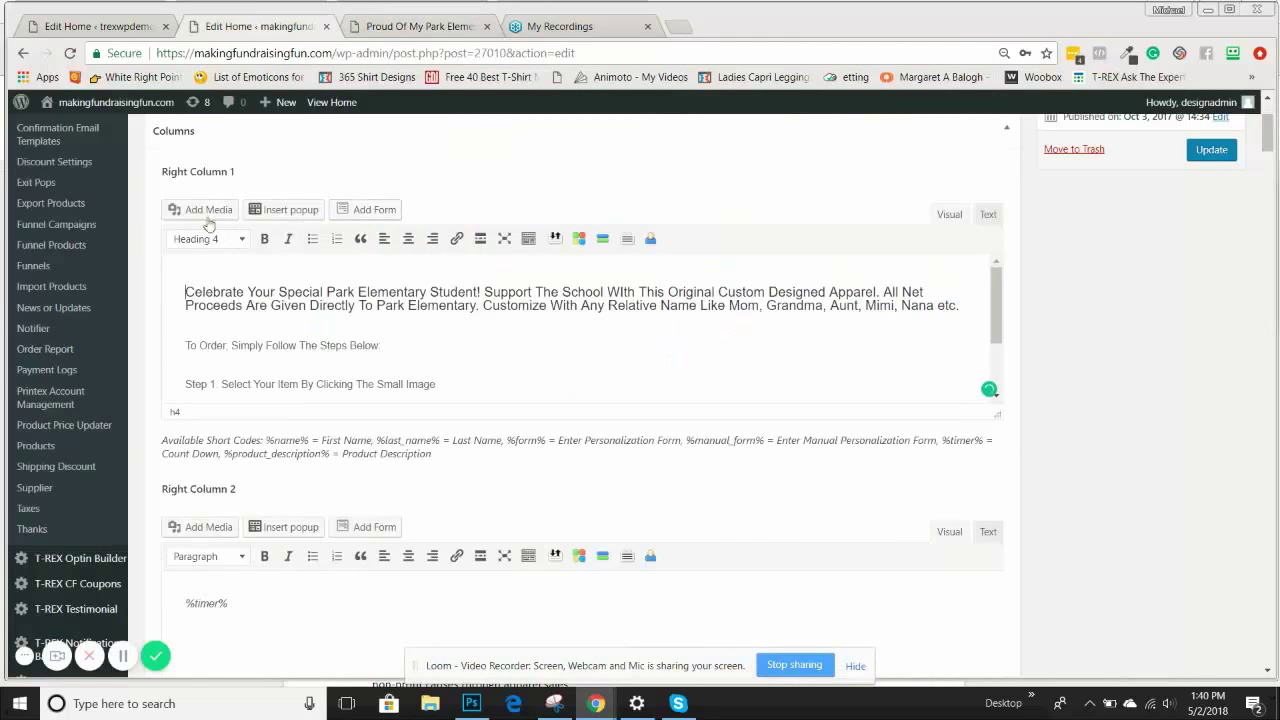
{"action": "left_click", "coordinate": [80, 26]}
Save the campaign as a draft and preview its page to check the product images and right column content.
{"action": "scroll", "coordinate": [1115, 343], "scroll_direction": "up", "scroll_amount": 5}
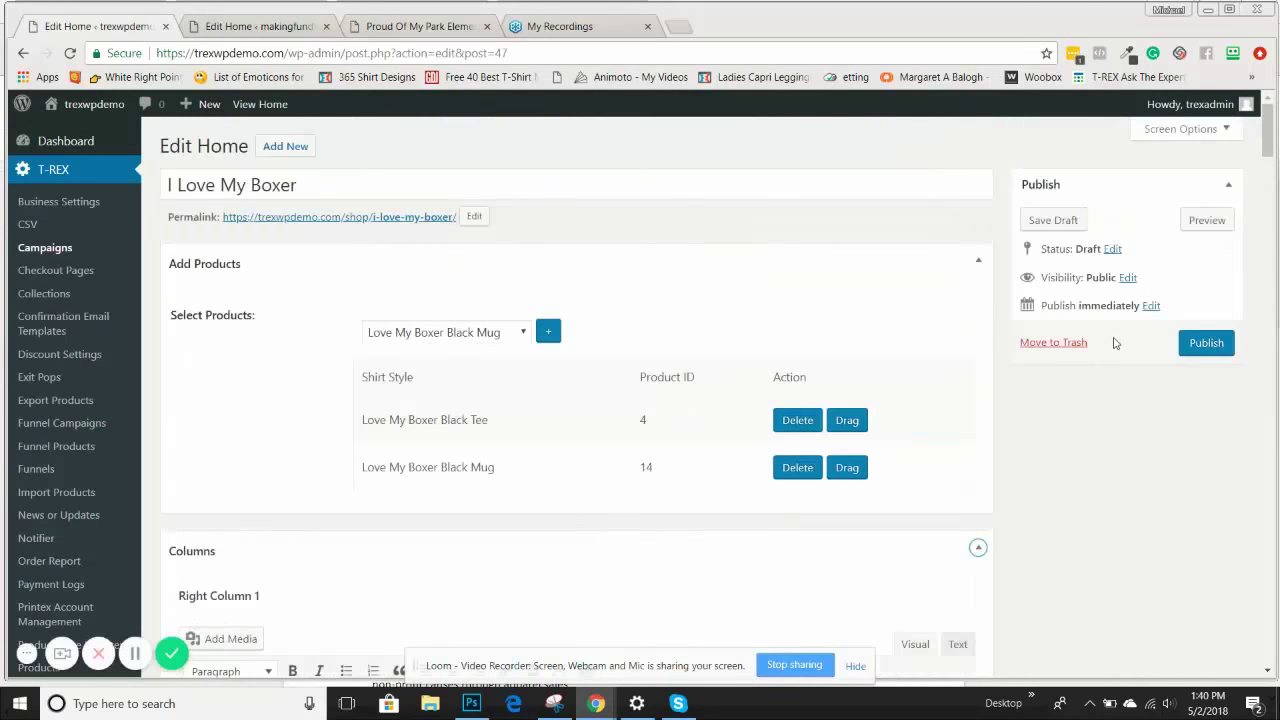
{"action": "left_click", "coordinate": [1053, 219]}
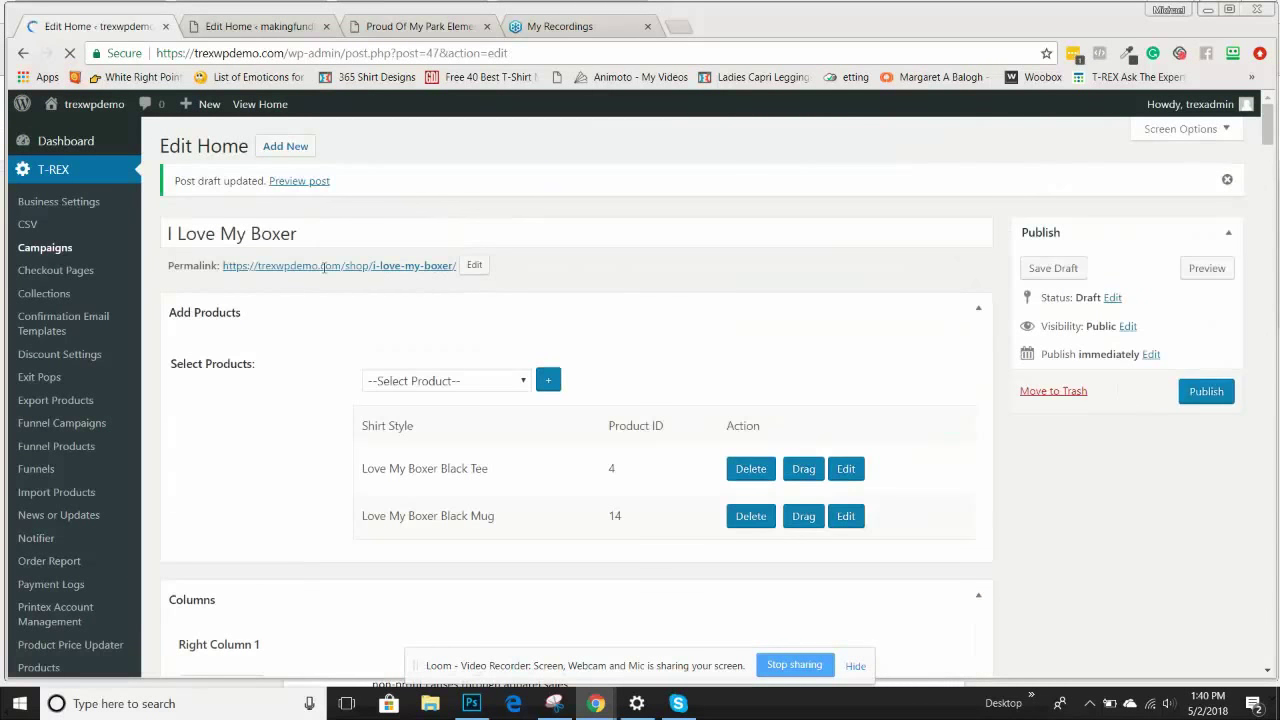
{"action": "left_click", "coordinate": [1210, 274]}
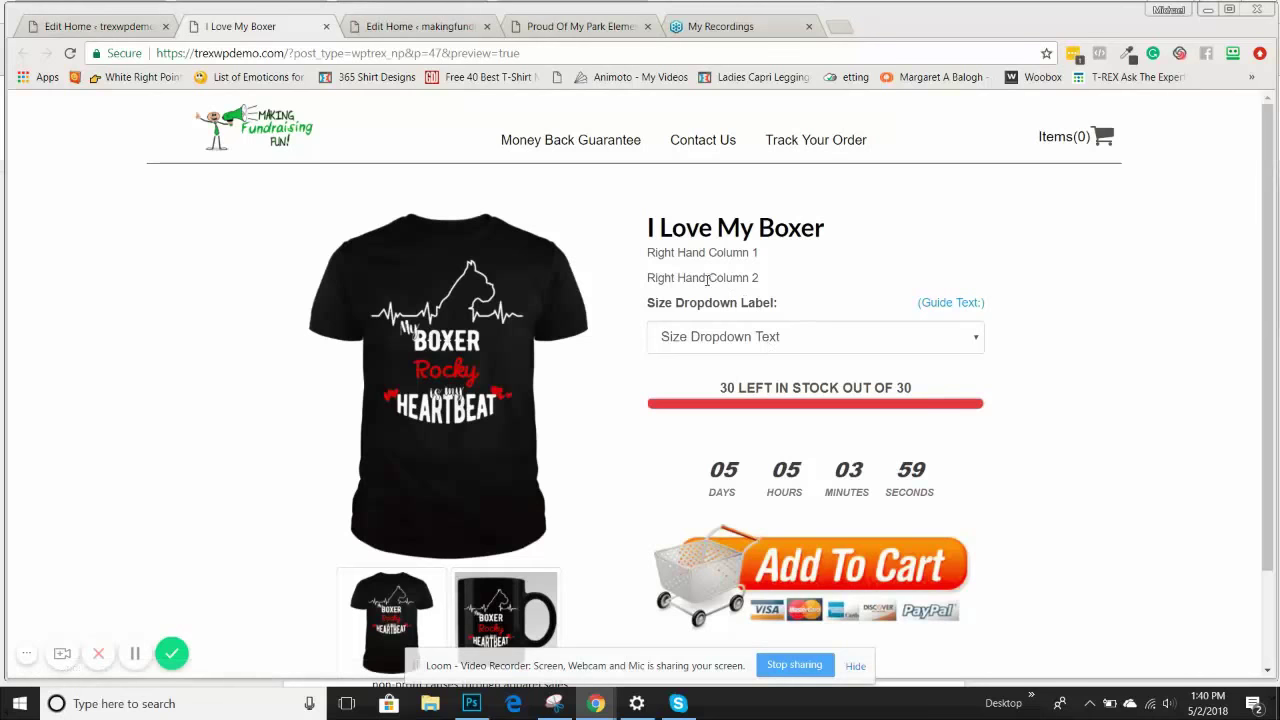
{"action": "scroll", "coordinate": [715, 295], "scroll_direction": "down", "scroll_amount": 1}
{"action": "scroll", "coordinate": [730, 320], "scroll_direction": "up", "scroll_amount": 1}
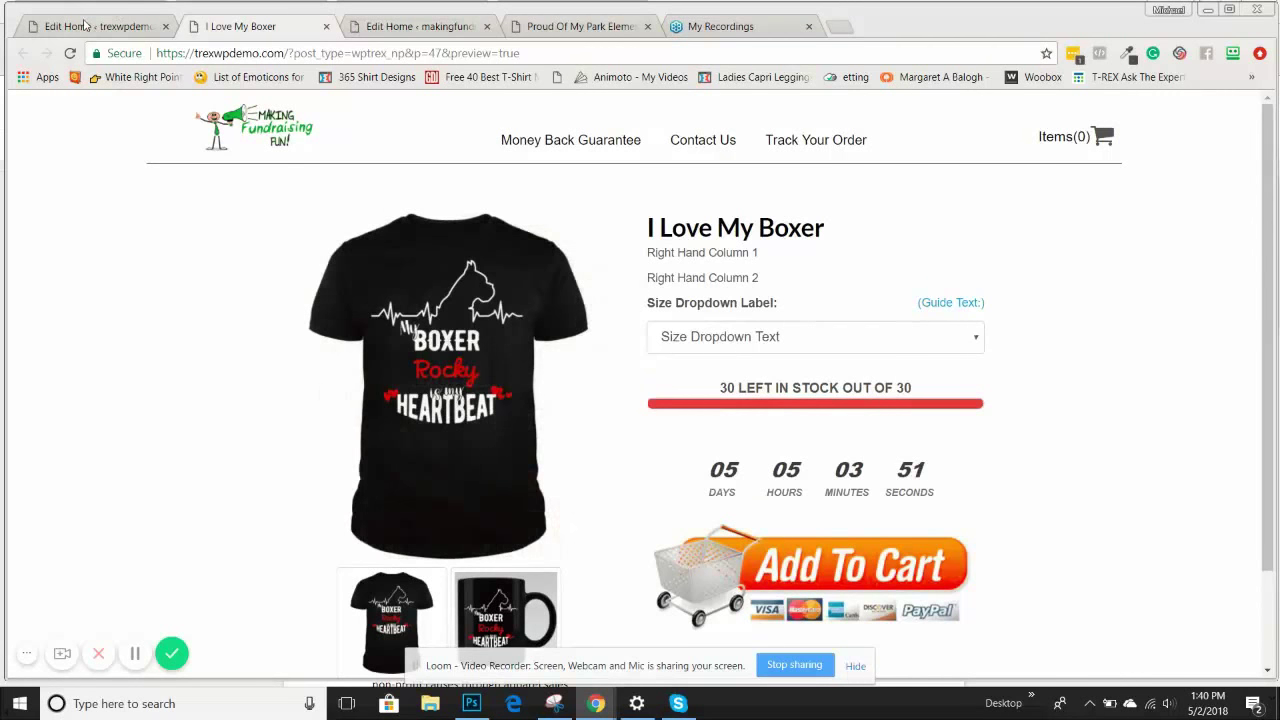
Replace the boxer campaign's Right Column 1 text with the ordering instructions and %form% shortcode copied from the Park Elementary campaign's Right Column 1.
{"action": "left_click", "coordinate": [85, 26]}
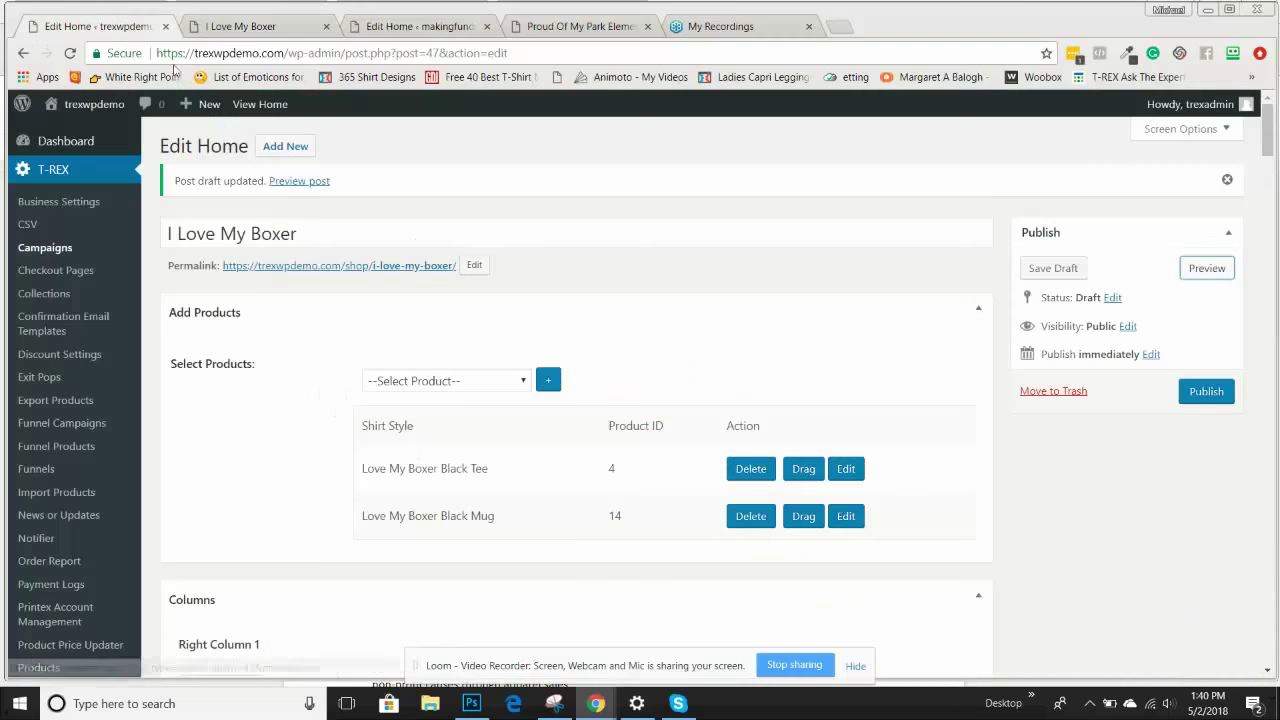
{"action": "left_click", "coordinate": [976, 310]}
{"action": "scroll", "coordinate": [697, 306], "scroll_direction": "down", "scroll_amount": 3}
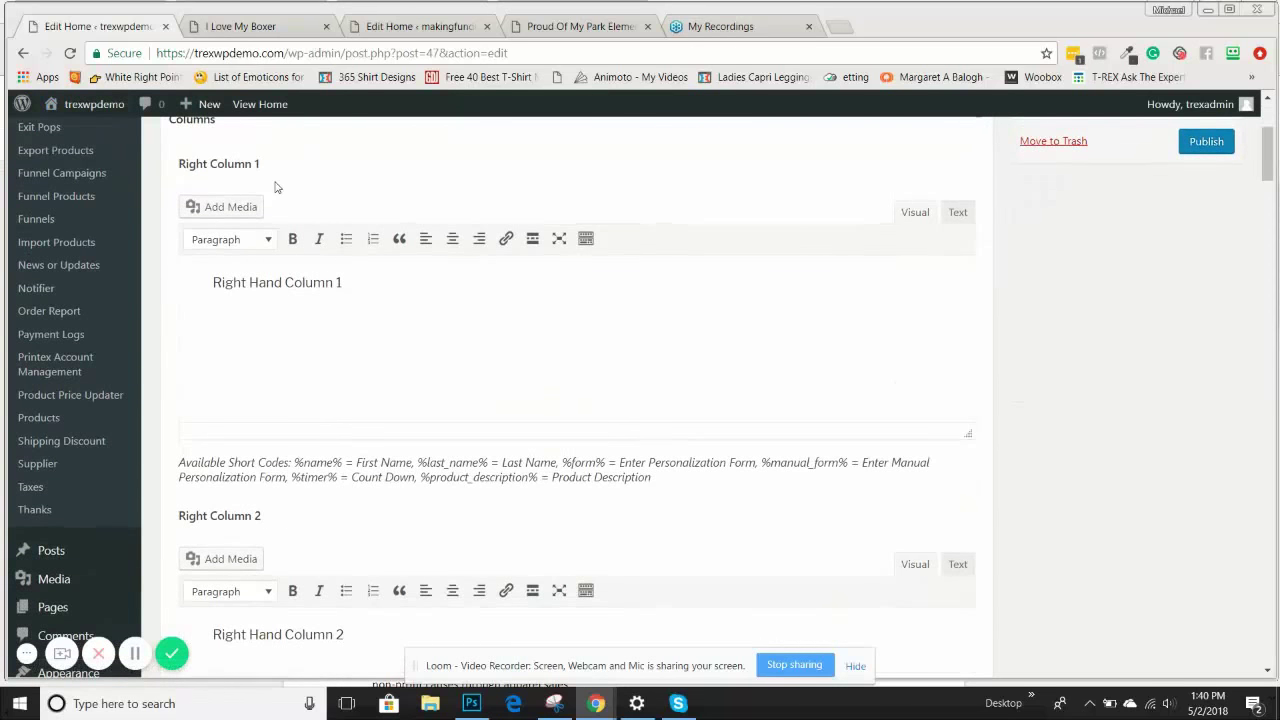
{"action": "left_click", "coordinate": [432, 24]}
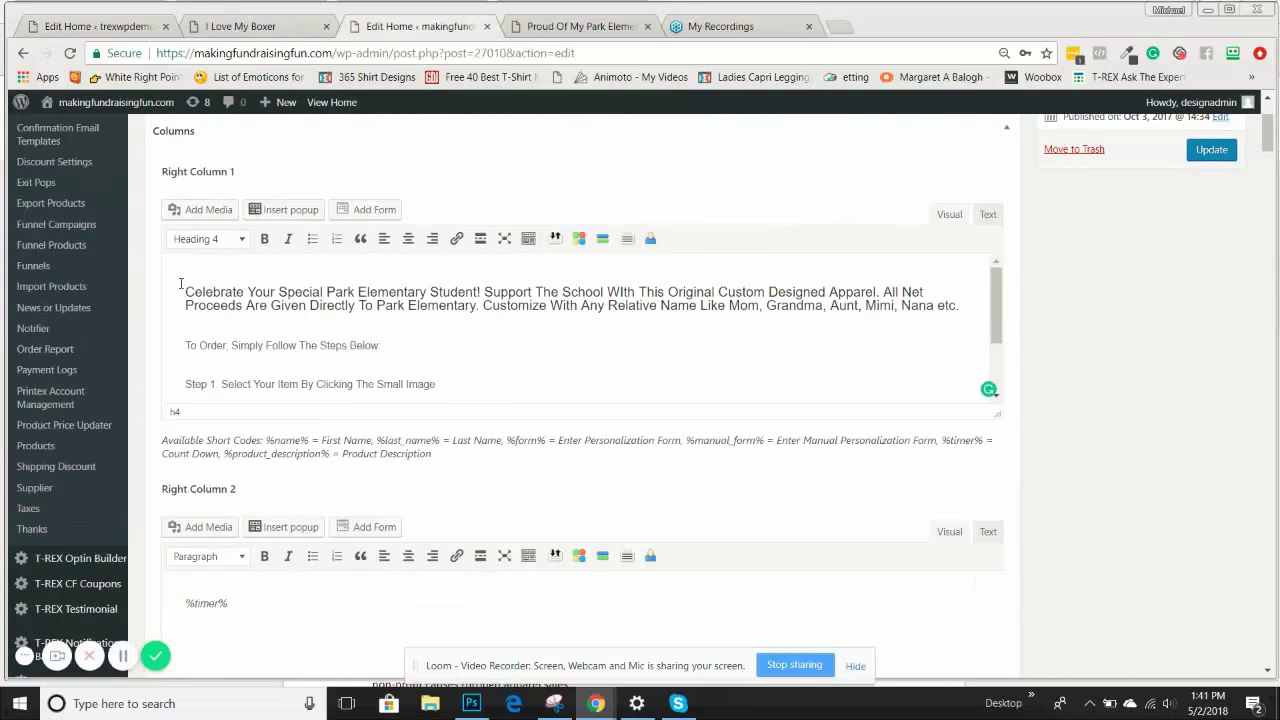
{"action": "left_click_drag", "start_coordinate": [181, 284], "coordinate": [483, 404]}
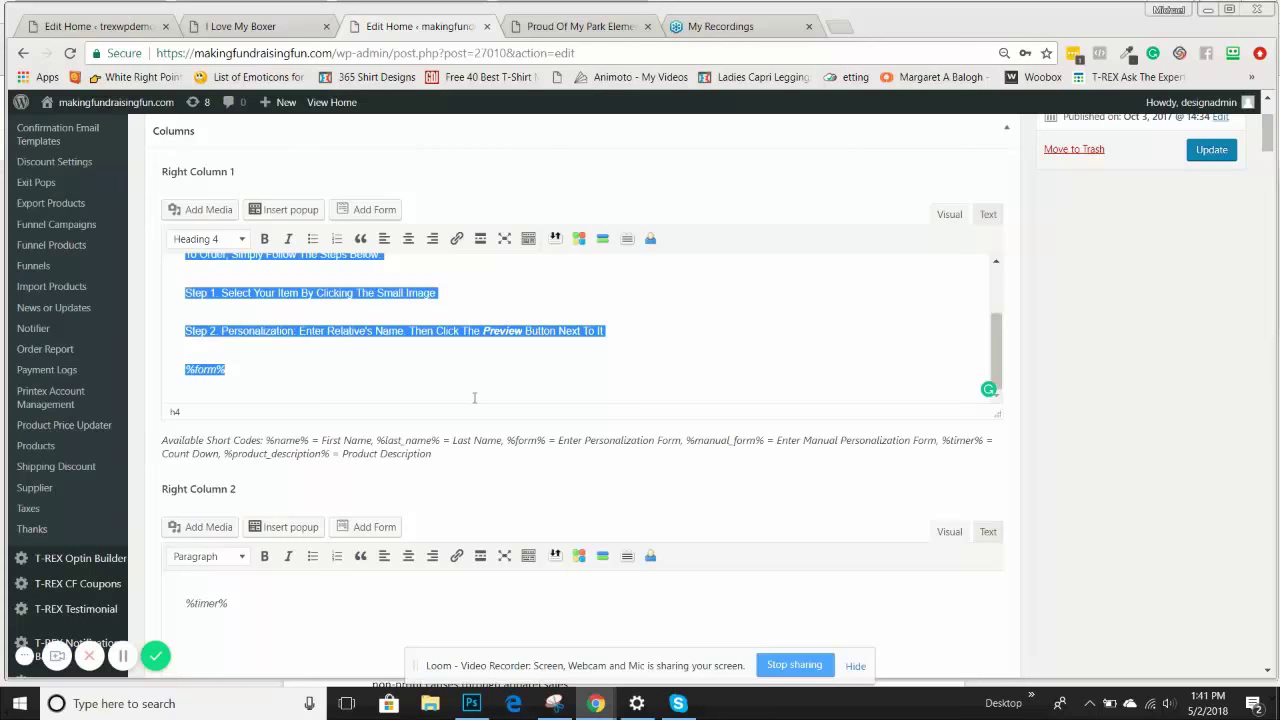
{"action": "left_click", "coordinate": [80, 24]}
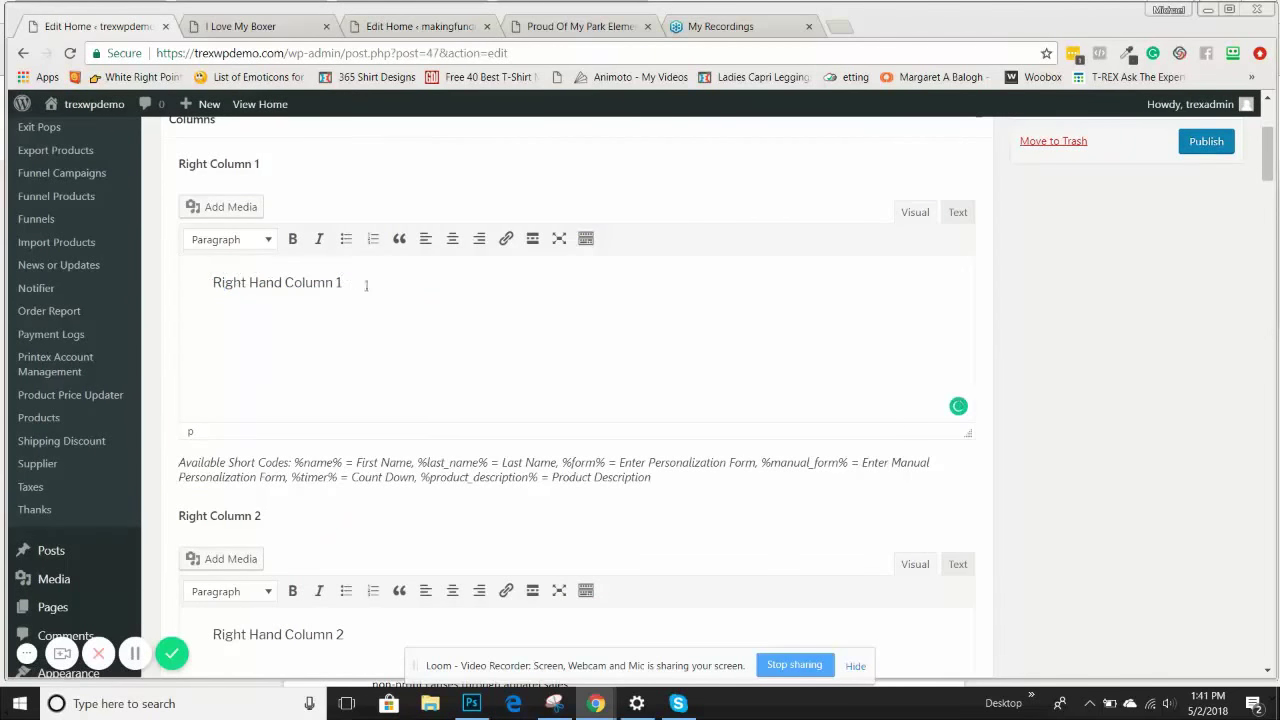
{"action": "left_click_drag", "start_coordinate": [341, 283], "coordinate": [213, 283]}
{"action": "key", "text": "ctrl+v"}
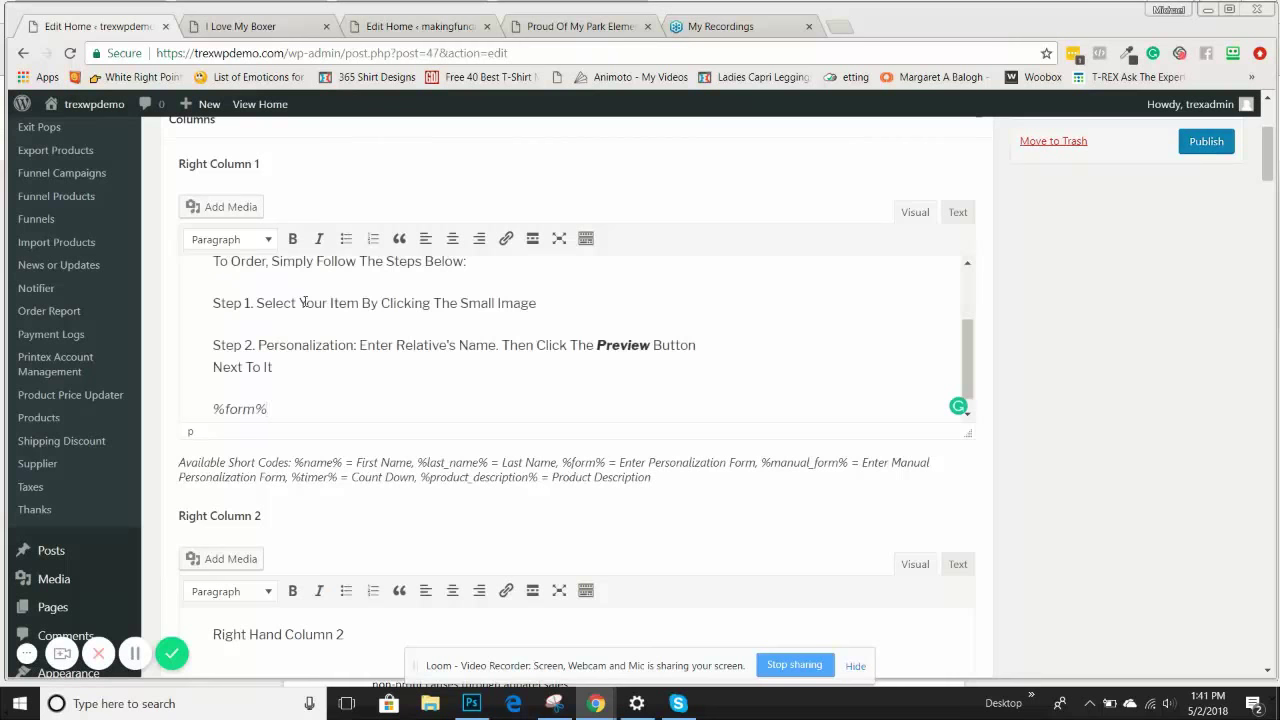
Review the pasted Right Column 1 text and compare it with the live Proud Of My Park Elementary Student shop page.
{"action": "scroll", "coordinate": [310, 298], "scroll_direction": "up", "scroll_amount": 3}
{"action": "scroll", "coordinate": [328, 300], "scroll_direction": "up", "scroll_amount": 1}
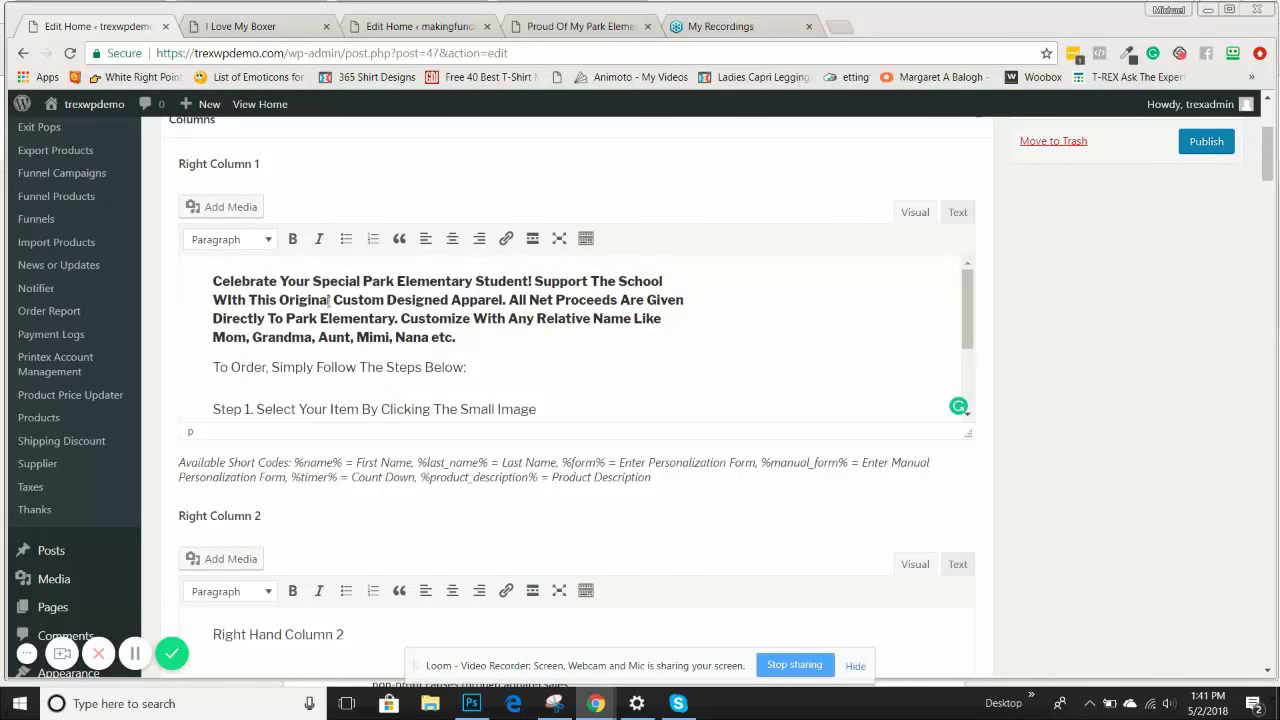
{"action": "key", "text": "alt+shift+4"}
{"action": "left_click", "coordinate": [576, 30]}
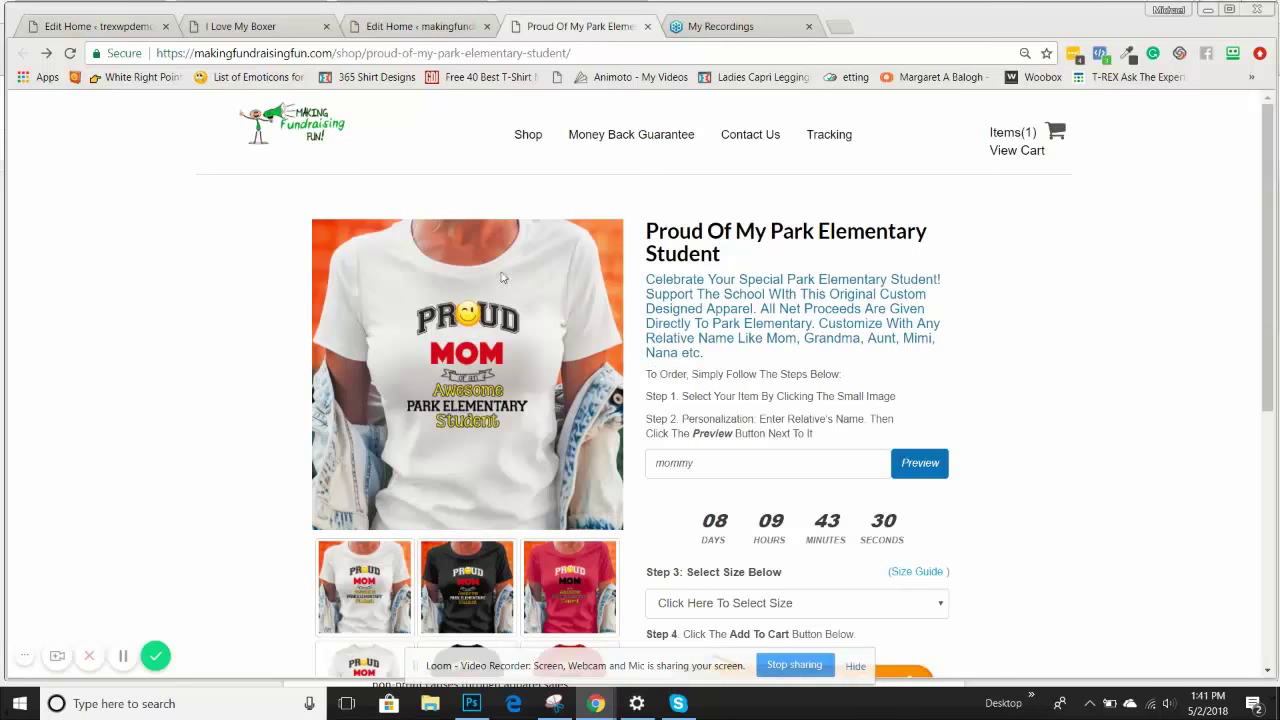
Replace the Park Elementary headline in the boxer campaign's Right Column 1 with "If You Love Your Boxer, Then This is For You".
{"action": "left_click", "coordinate": [100, 25]}
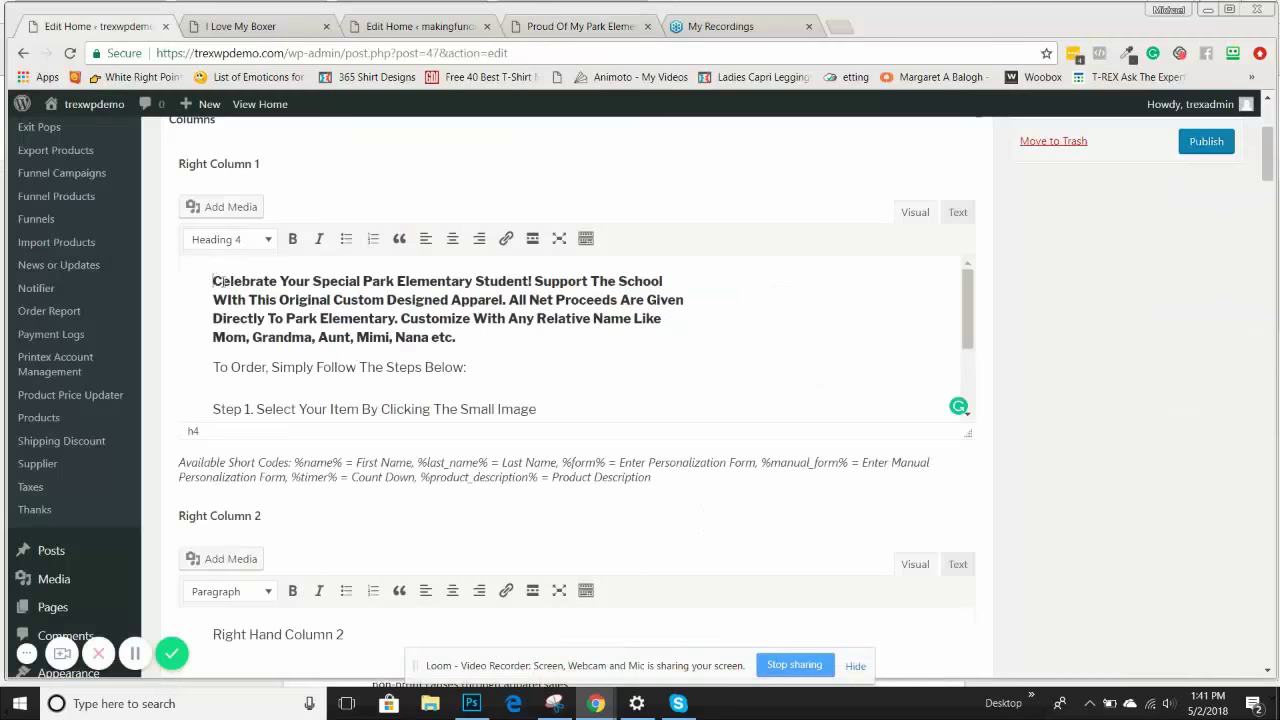
{"action": "left_click_drag", "start_coordinate": [218, 281], "coordinate": [465, 337]}
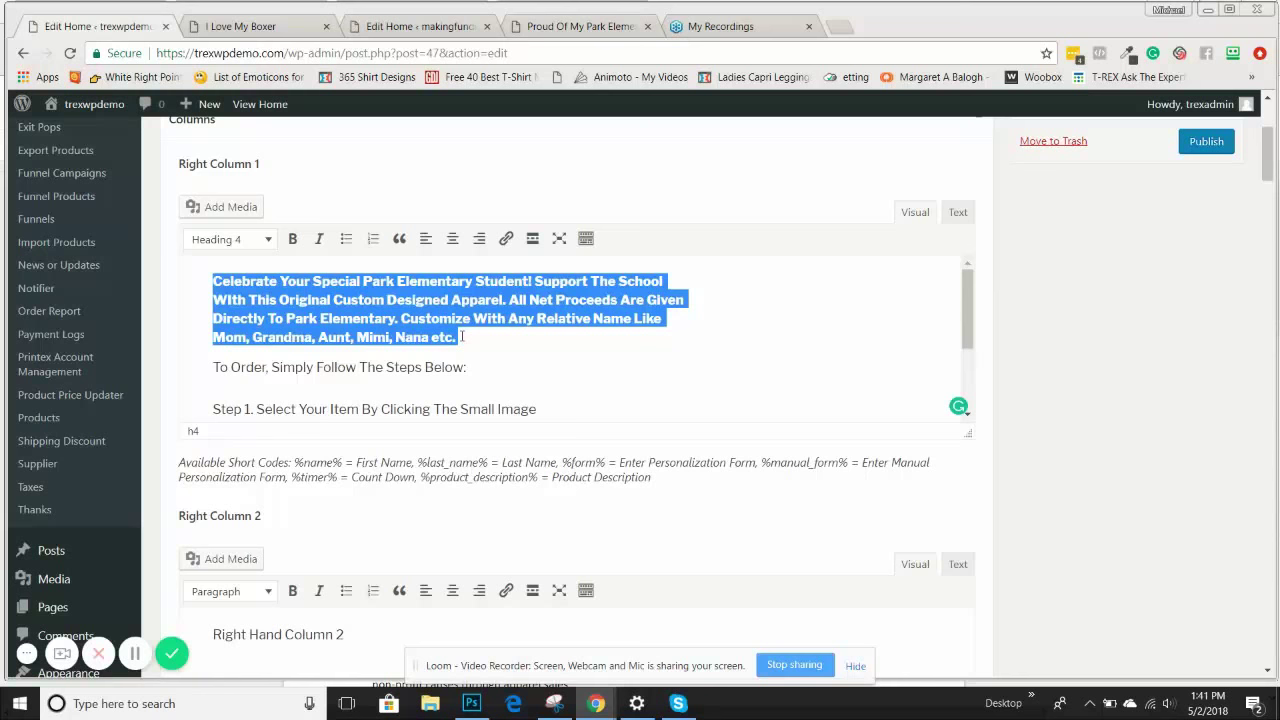
{"action": "type", "text": "Your"}
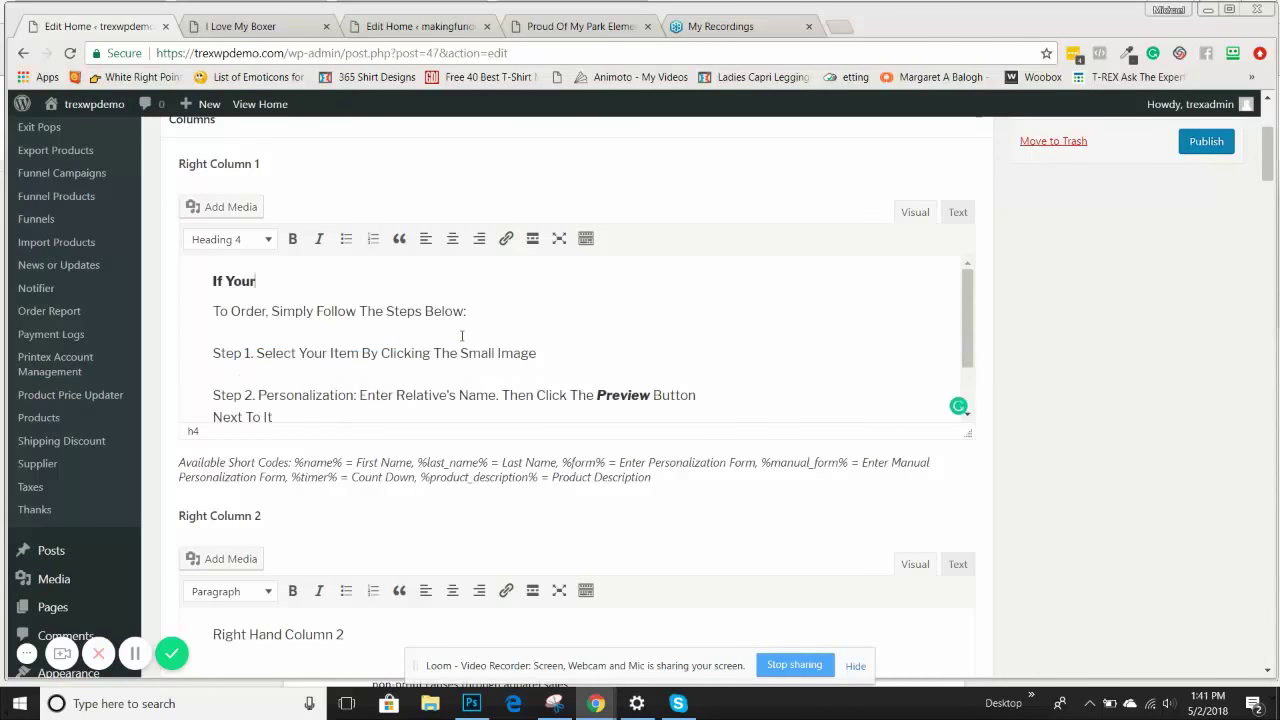
{"action": "key", "text": "BackSpace"}
{"action": "type", "text": " Love Your Boxer"}
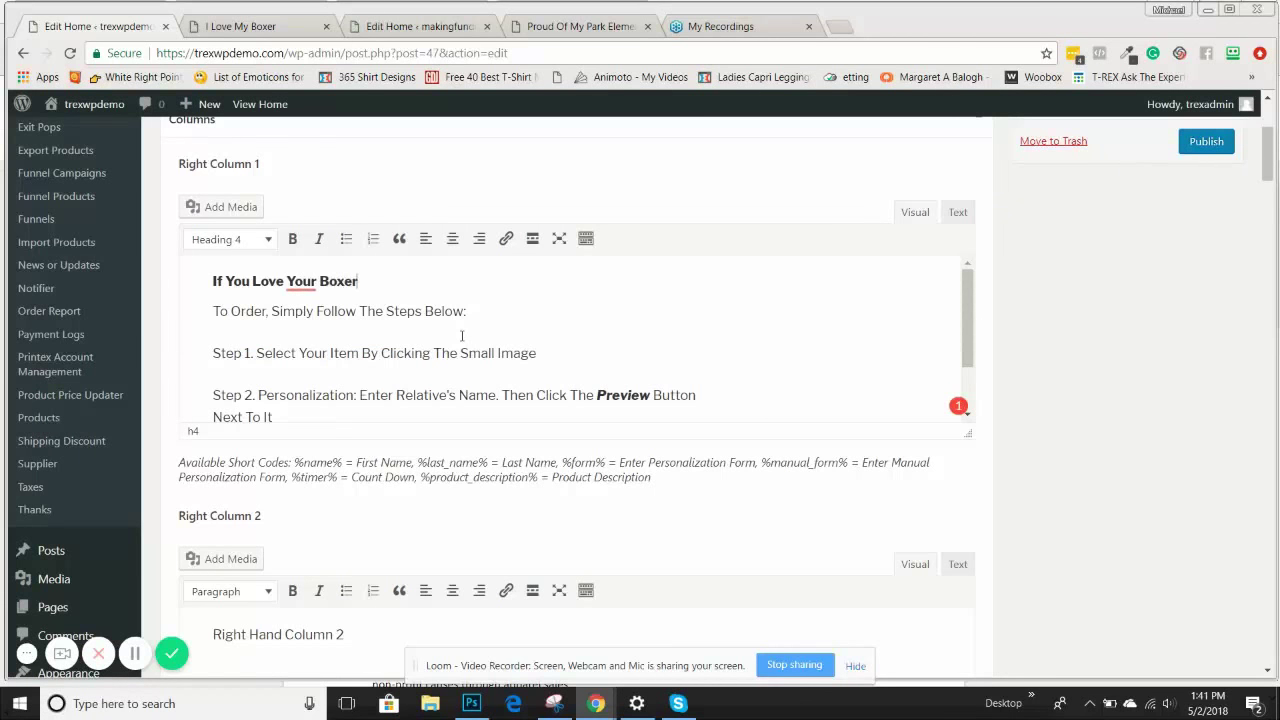
{"action": "type", "text": ", Then This is For you"}
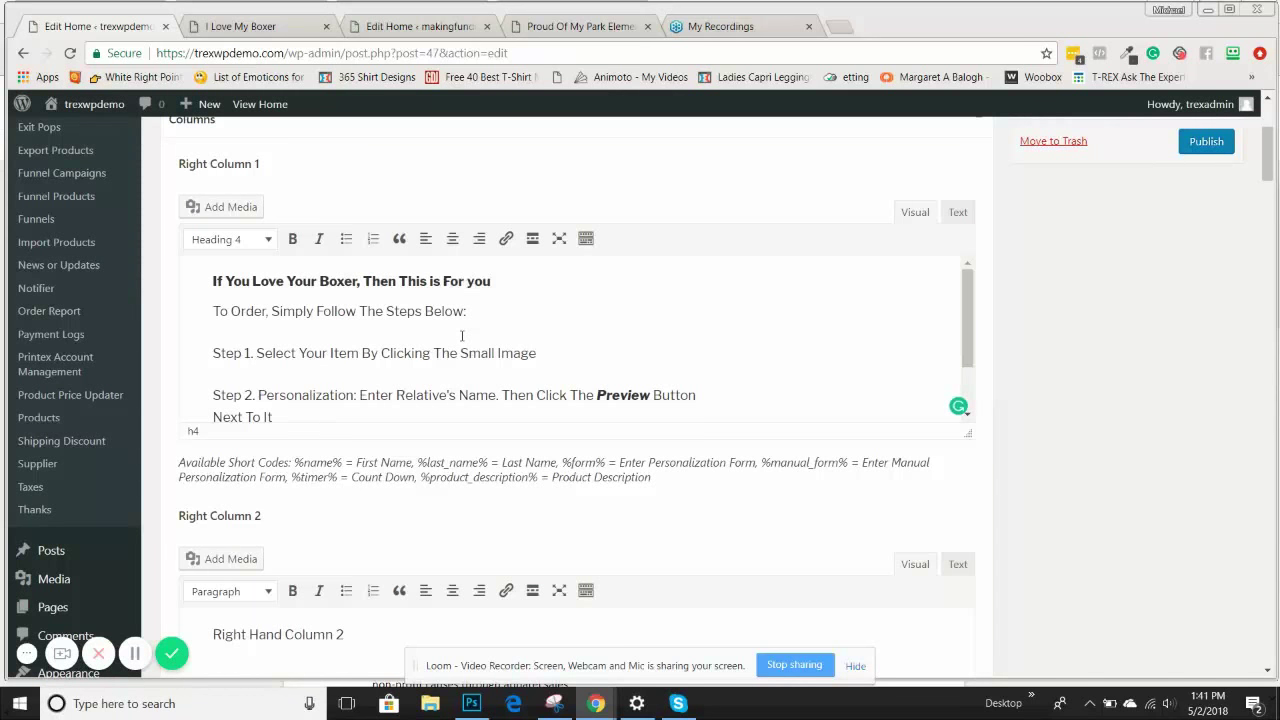
{"action": "key", "text": "BackSpace"}
{"action": "key", "text": "BackSpace"}
{"action": "key", "text": "BackSpace"}
{"action": "type", "text": "You"}
Check which paragraph and heading styles are available for the new headline in Right Column 1.
{"action": "left_click", "coordinate": [221, 316]}
{"action": "left_click", "coordinate": [335, 282]}
{"action": "left_click", "coordinate": [247, 247]}
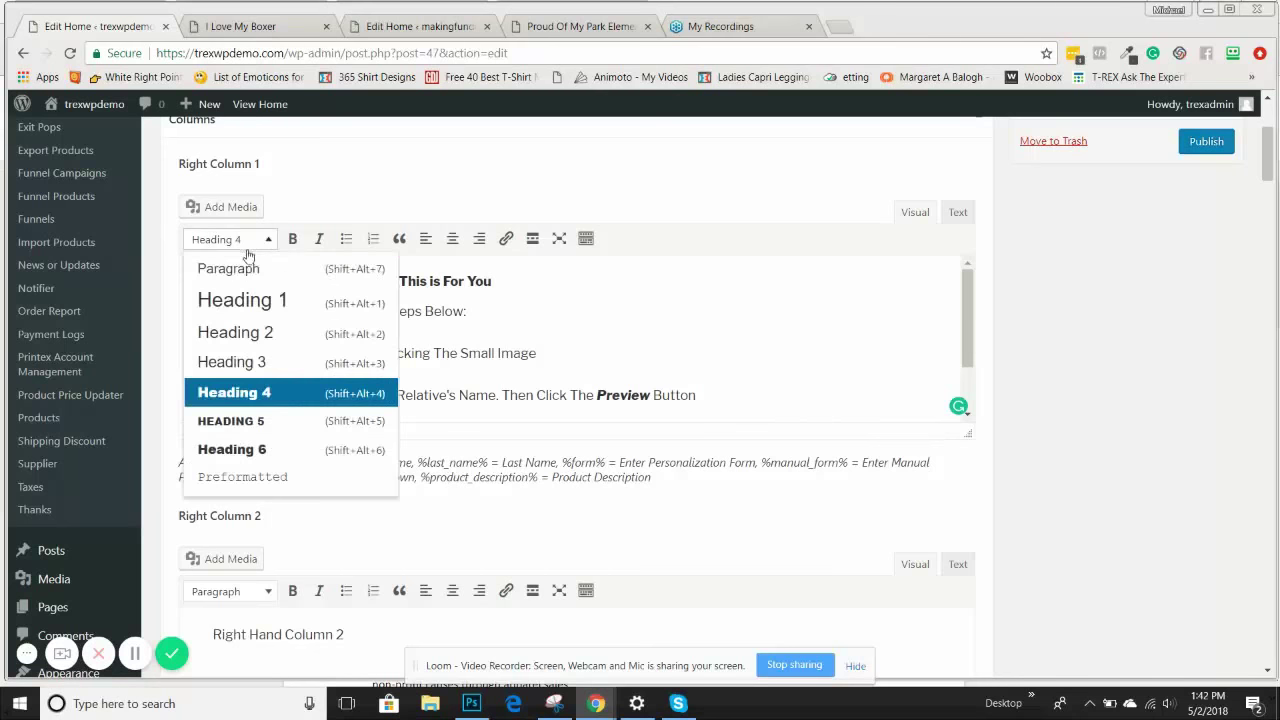
{"action": "left_click", "coordinate": [700, 302]}
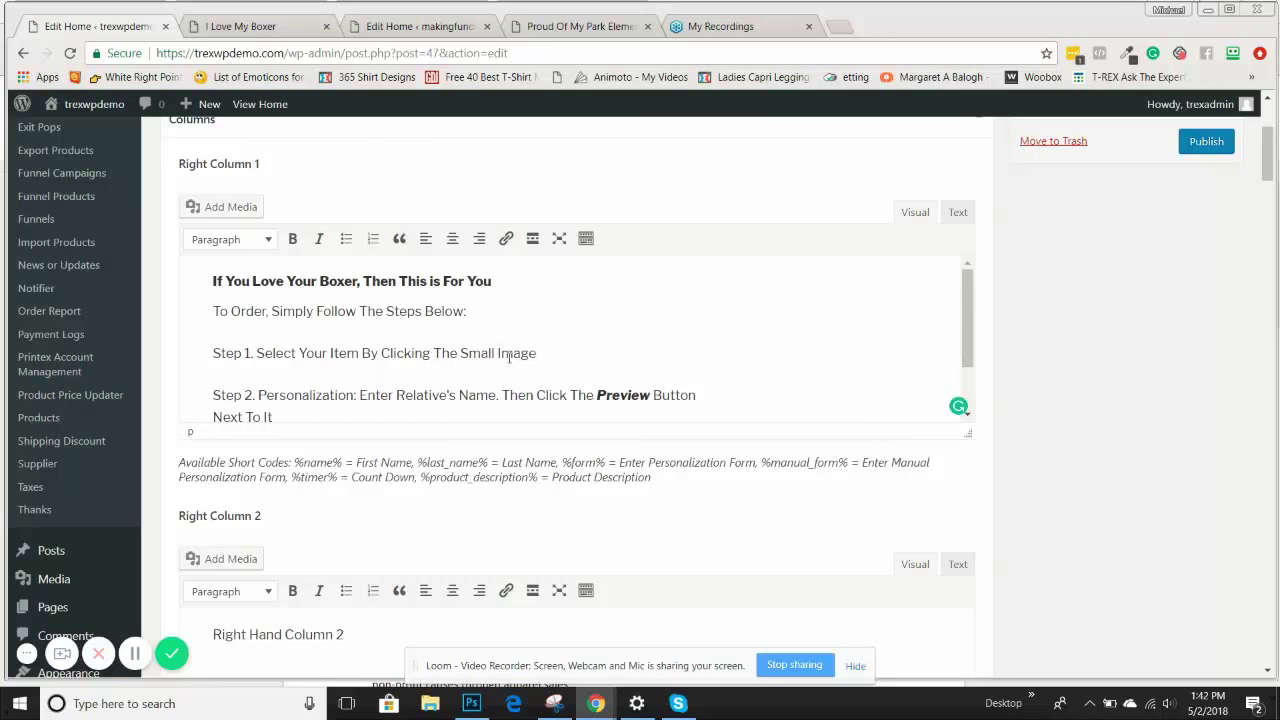
Return to the live Park Elementary shop page and show the black T-shirt as the main product image.
{"action": "left_click", "coordinate": [552, 25]}
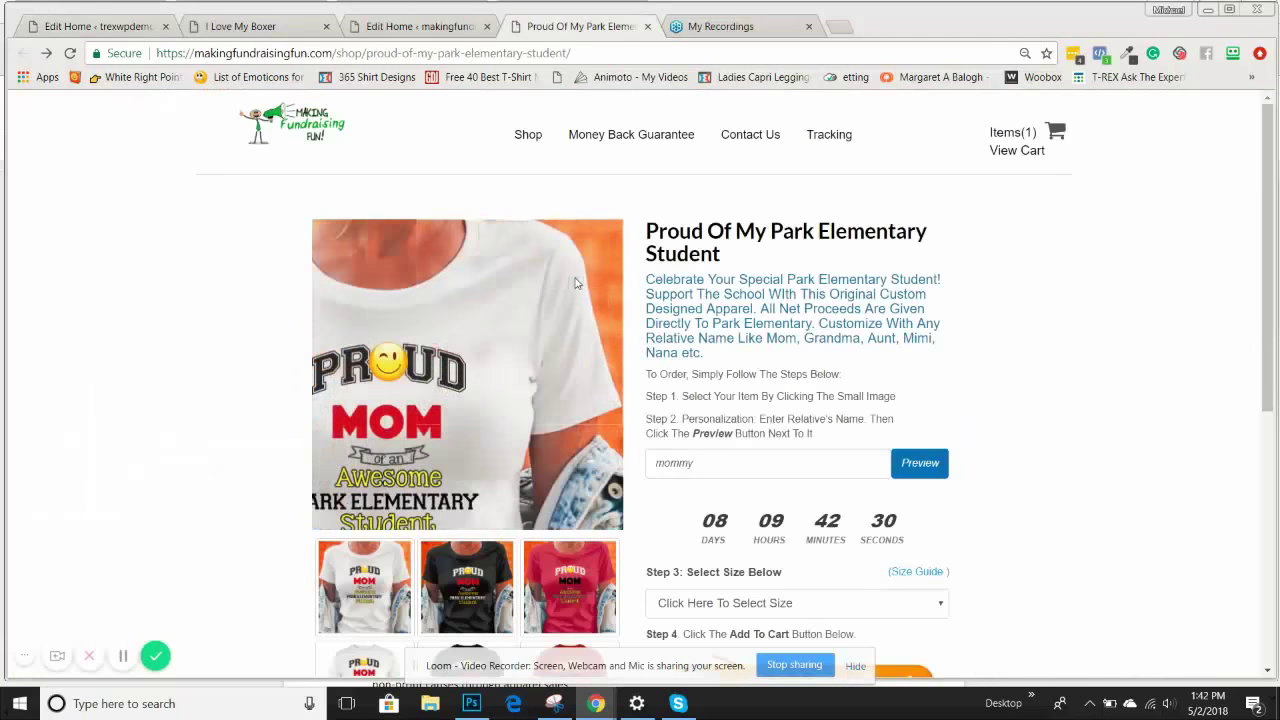
{"action": "scroll", "coordinate": [519, 487], "scroll_direction": "down", "scroll_amount": 1}
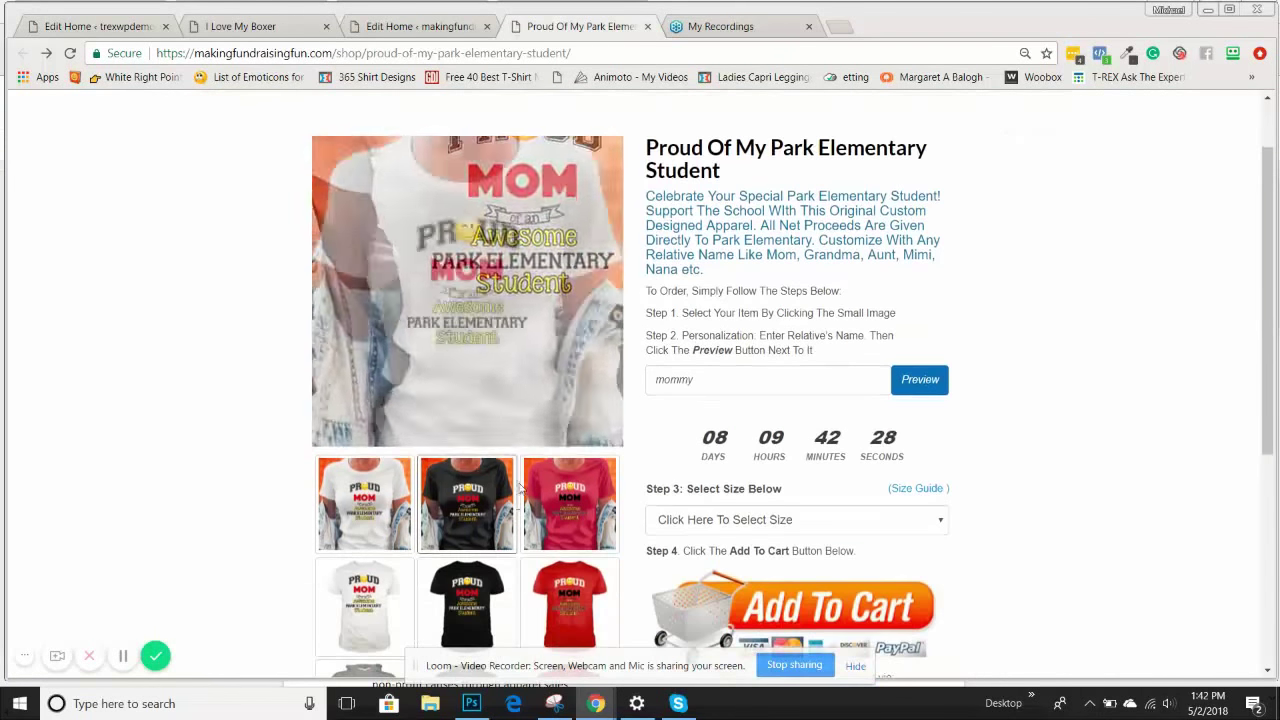
{"action": "left_click", "coordinate": [537, 505]}
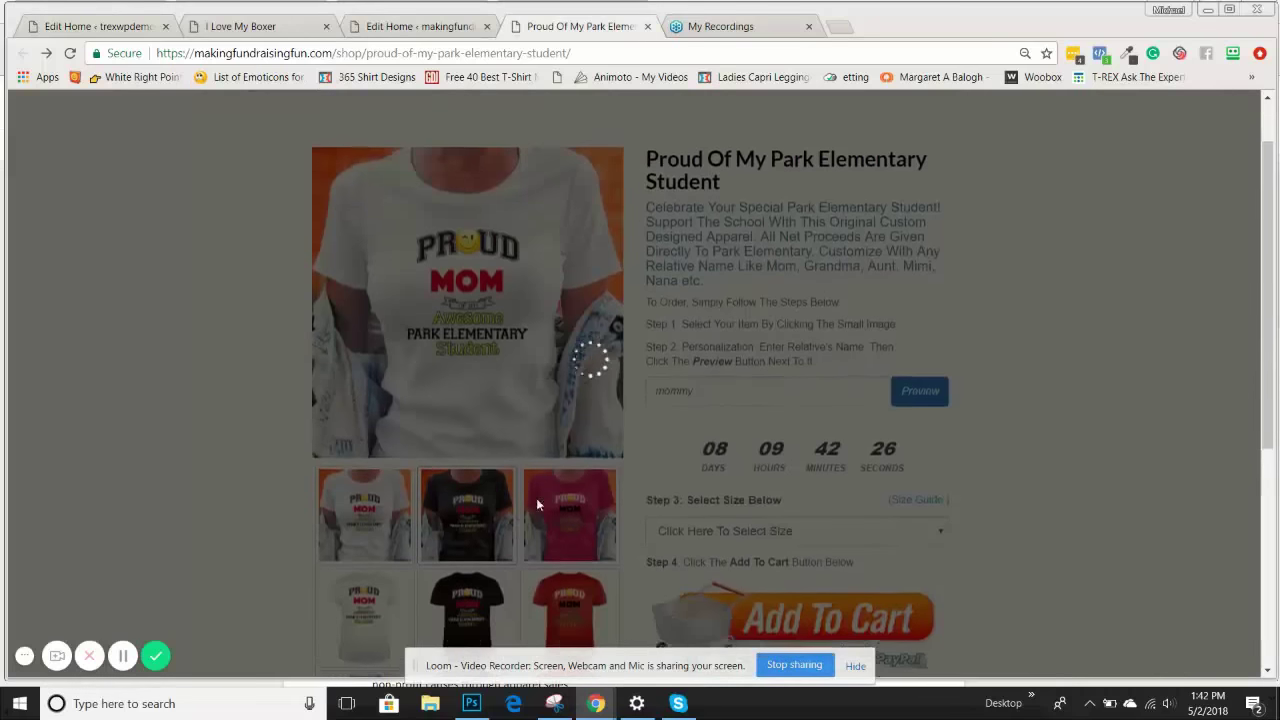
{"action": "scroll", "coordinate": [1074, 330], "scroll_direction": "up", "scroll_amount": 1}
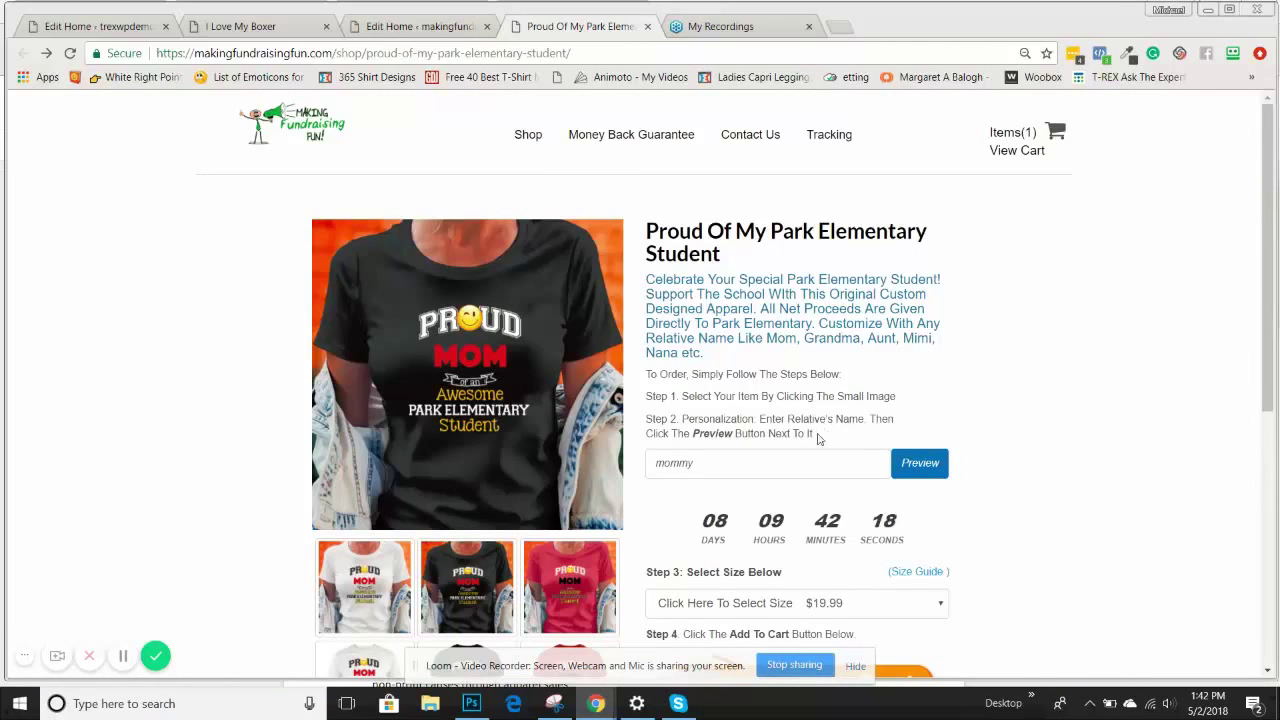
Preview the shop page's products personalized with "nana" and show the red hoodie as the main image.
{"action": "double_click", "coordinate": [722, 460]}
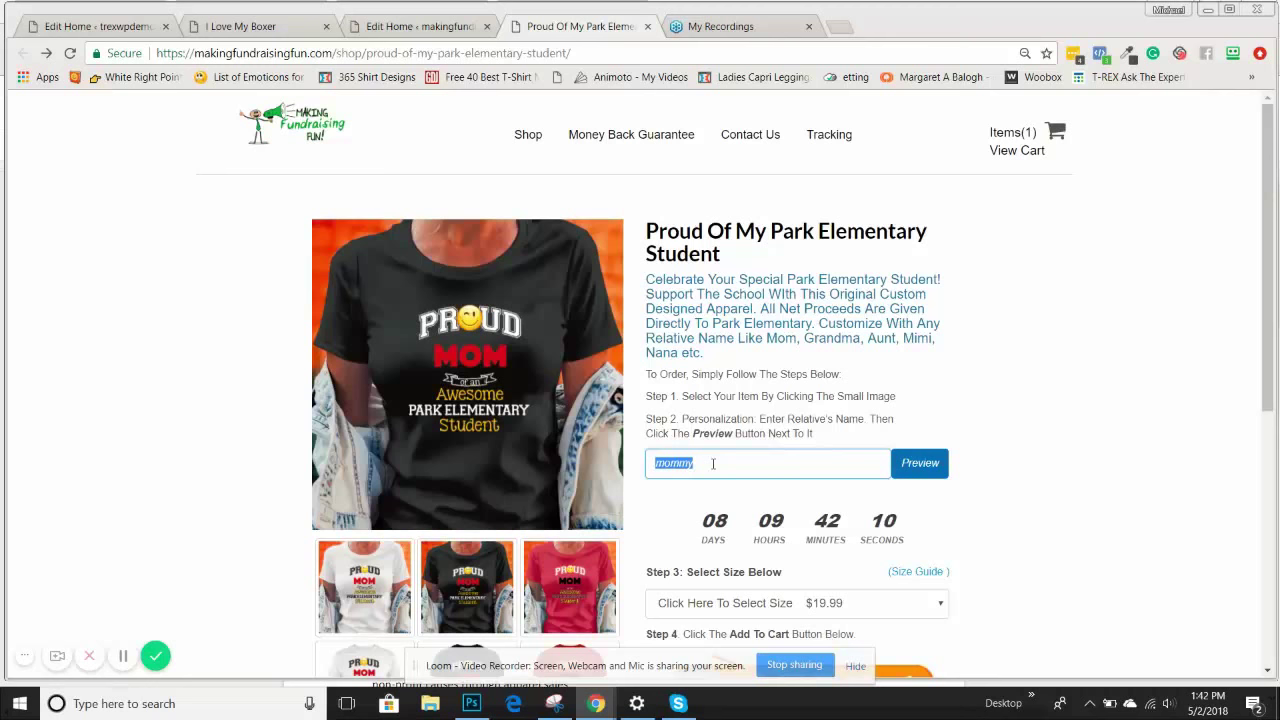
{"action": "type", "text": "nana"}
{"action": "left_click", "coordinate": [925, 463]}
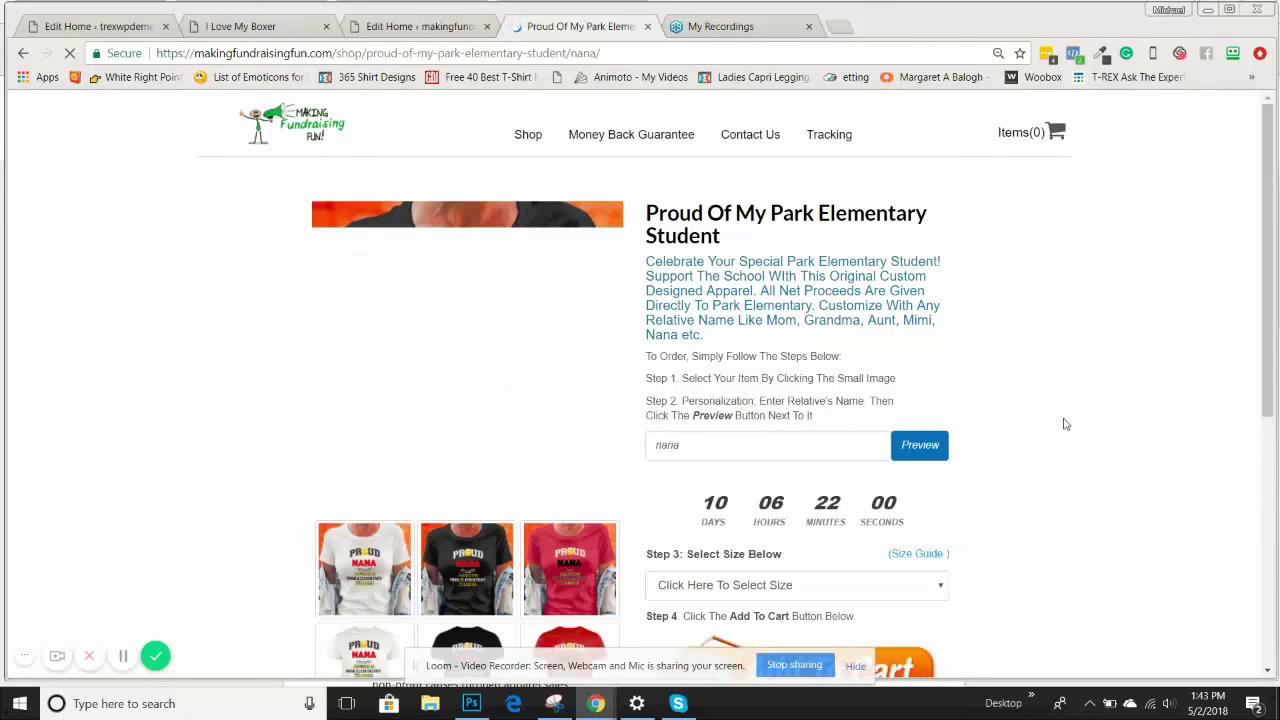
{"action": "scroll", "coordinate": [1052, 392], "scroll_direction": "down", "scroll_amount": 2}
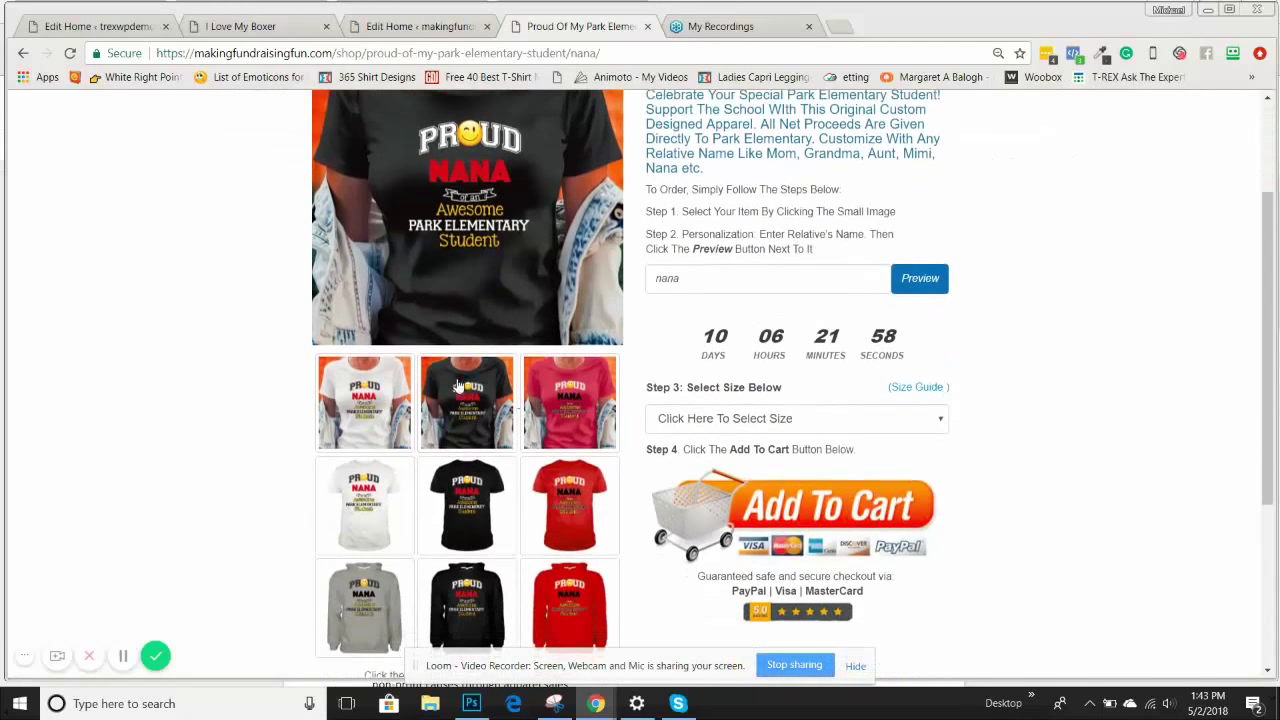
{"action": "left_click", "coordinate": [592, 600]}
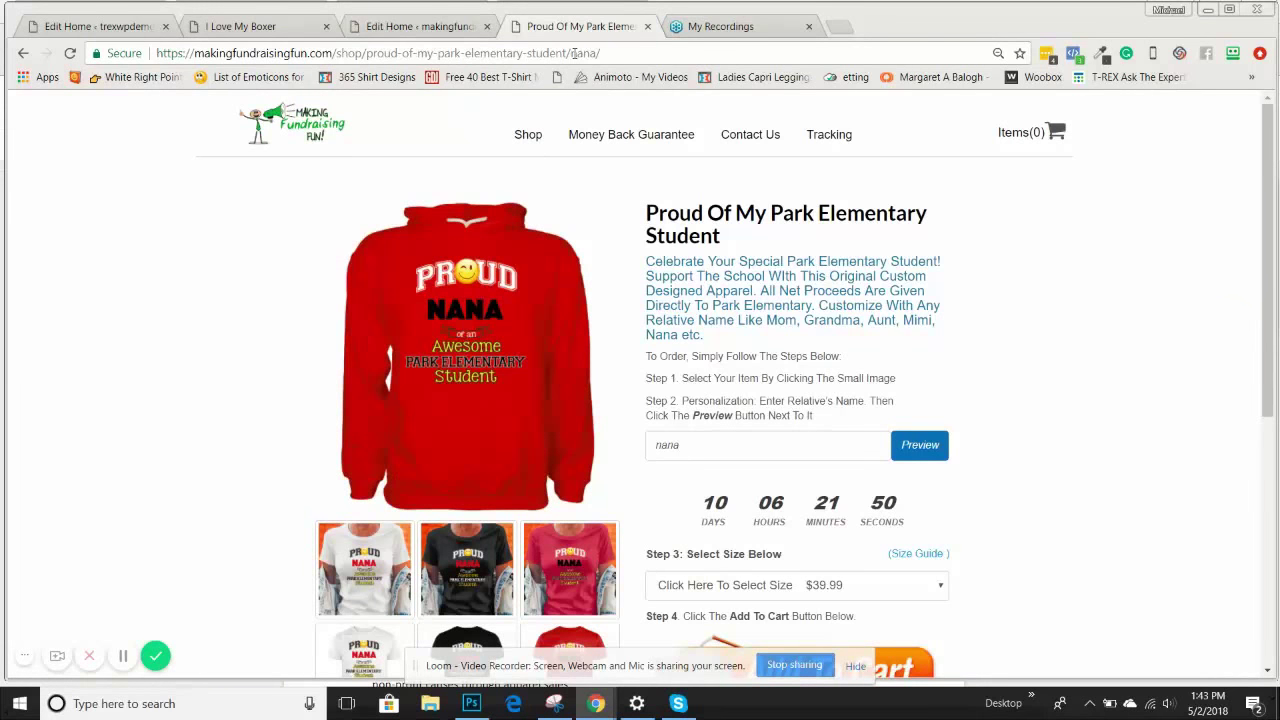
Examine the personalization part at the end of the shop page's web address.
{"action": "left_click_drag", "start_coordinate": [601, 53], "coordinate": [567, 53]}
{"action": "left_click", "coordinate": [598, 53]}
{"action": "left_click_drag", "start_coordinate": [622, 55], "coordinate": [567, 53]}
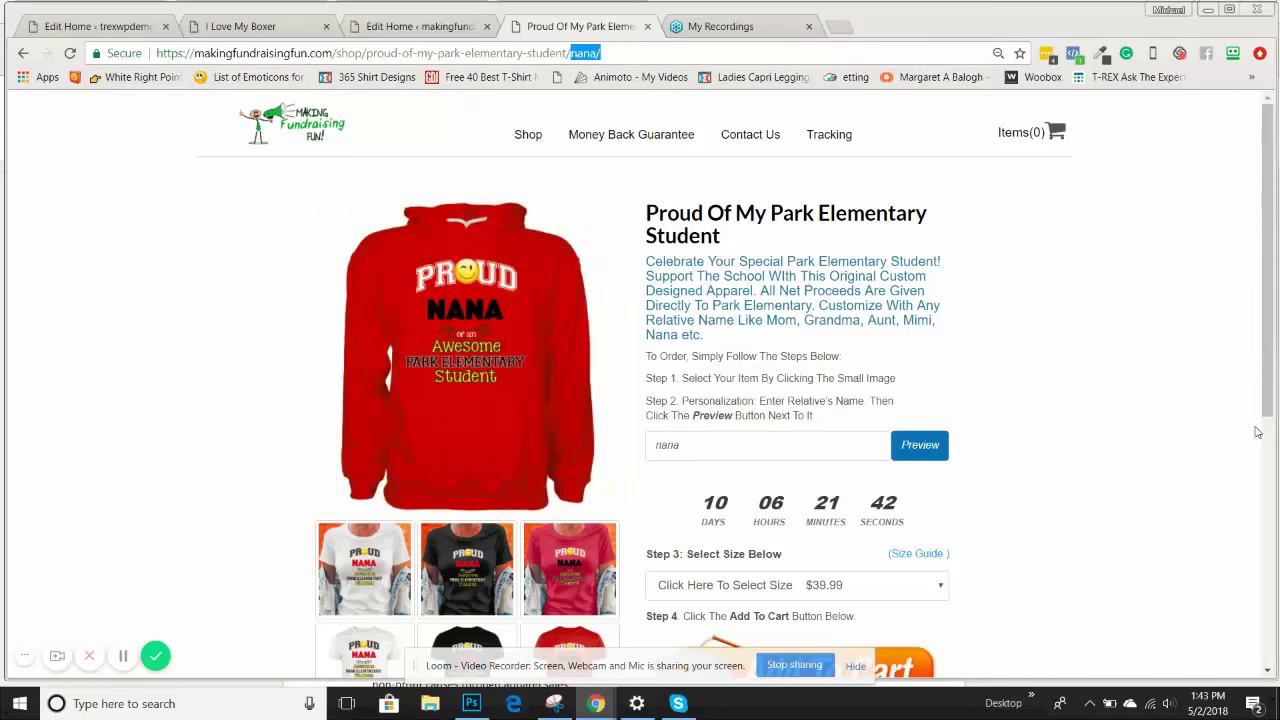
In the boxer campaign's Right Column 1, replace "Relative's" in Step 2 with "Your Boxer's Name".
{"action": "left_click", "coordinate": [72, 26]}
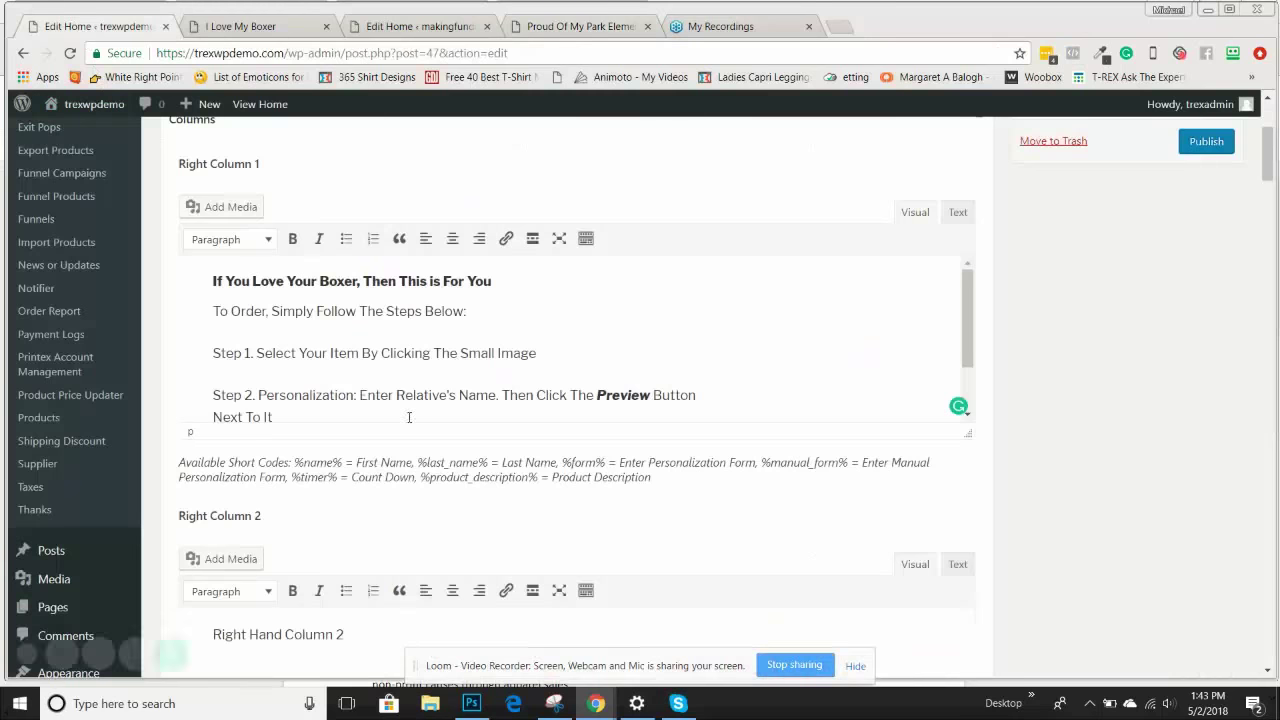
{"action": "scroll", "coordinate": [415, 380], "scroll_direction": "down", "scroll_amount": 1}
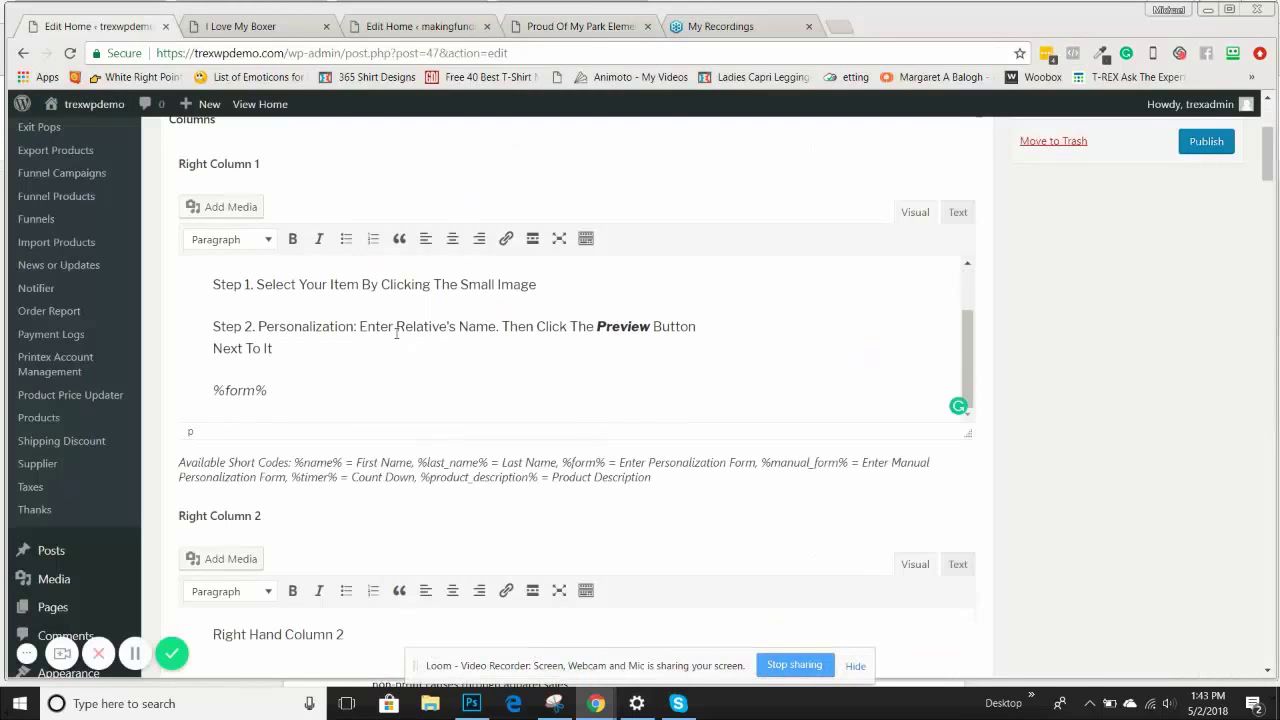
{"action": "left_click_drag", "start_coordinate": [395, 326], "coordinate": [459, 327]}
{"action": "key", "text": "BackSpace"}
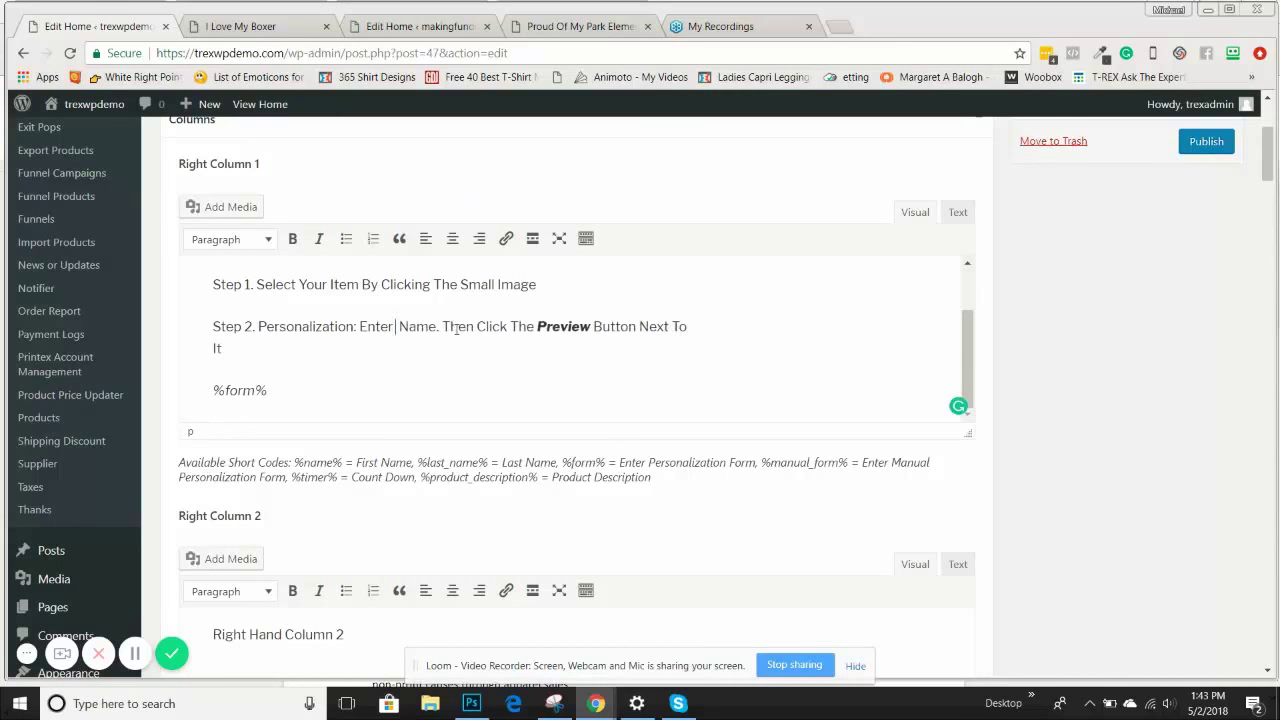
{"action": "type", "text": "Your "}
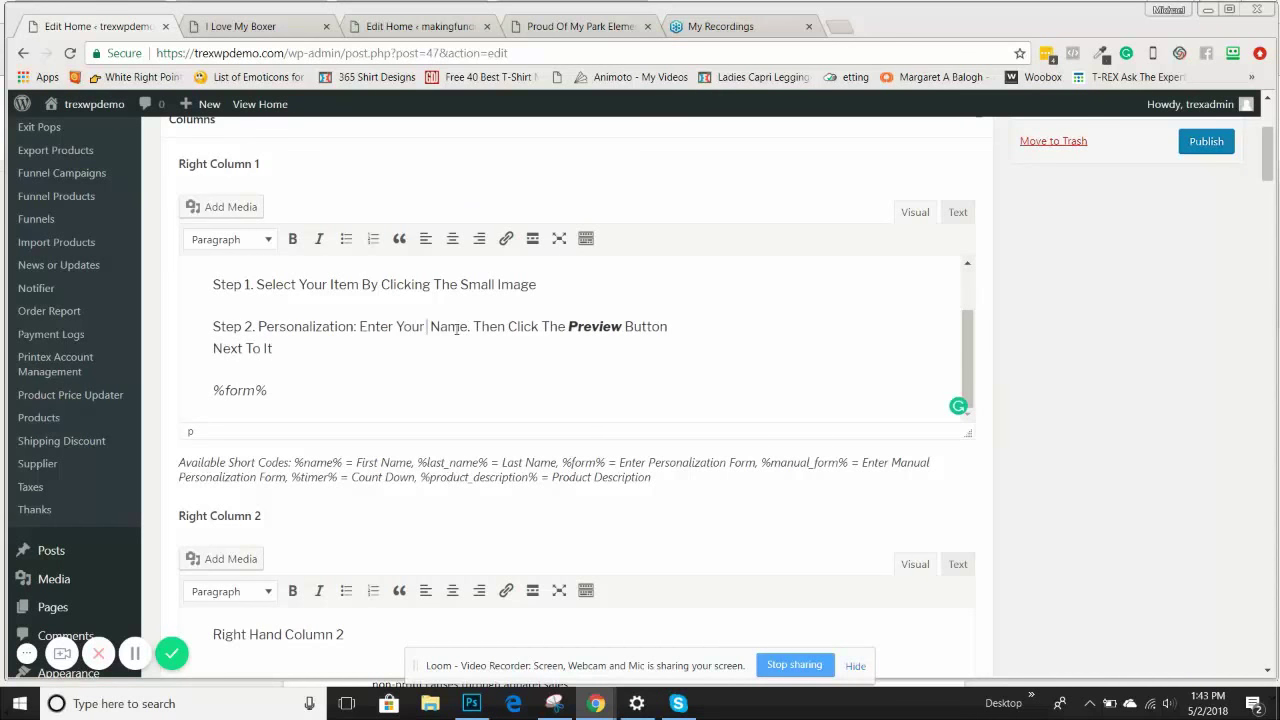
{"action": "type", "text": "Boxer"}
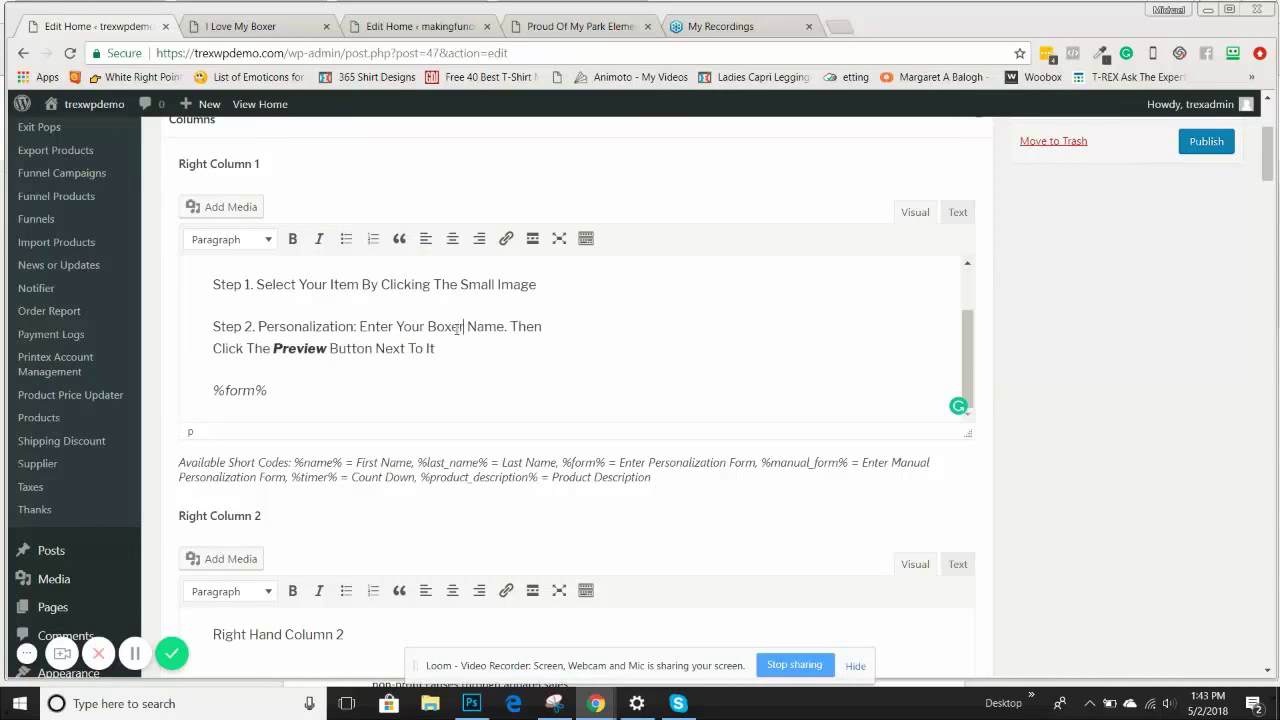
{"action": "type", "text": "'s Name"}
Examine the available short codes and the %form% shortcode in Right Column 1, comparing it with the live shop page's personalization field.
{"action": "scroll", "coordinate": [398, 356], "scroll_direction": "down", "scroll_amount": 1}
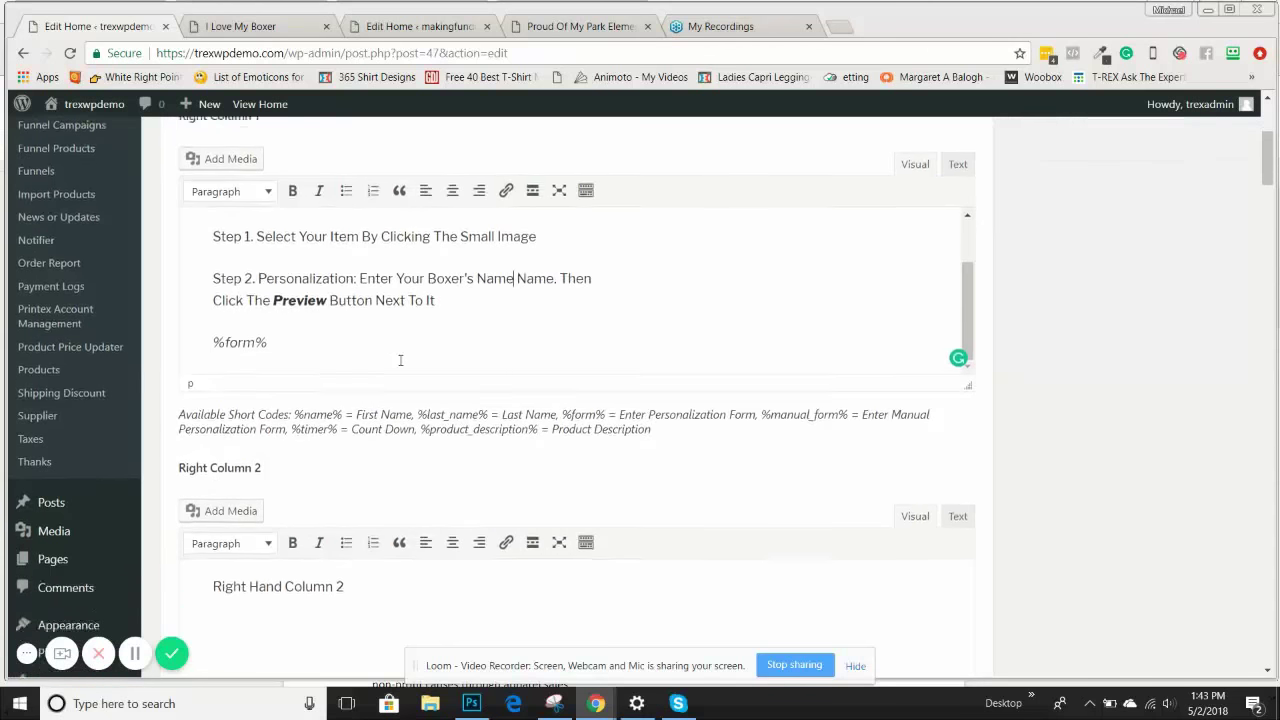
{"action": "left_click", "coordinate": [207, 307]}
{"action": "left_click_drag", "start_coordinate": [181, 385], "coordinate": [662, 399]}
{"action": "left_click", "coordinate": [662, 399]}
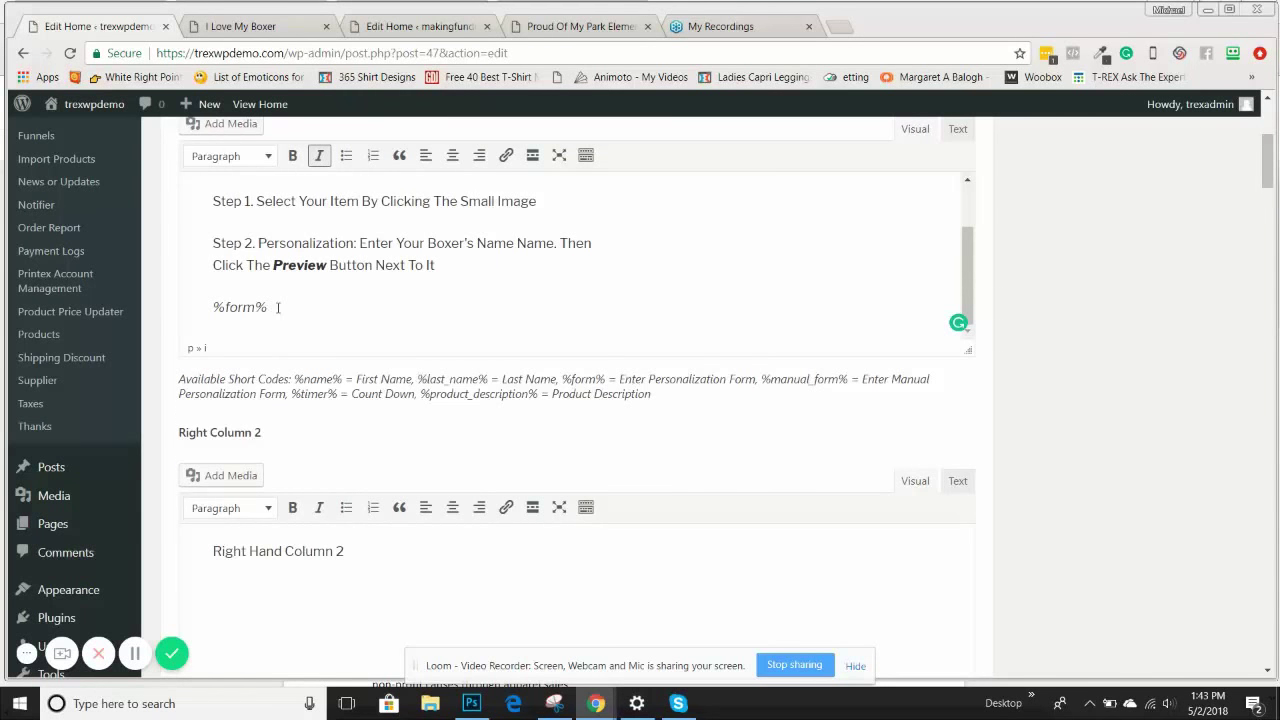
{"action": "left_click_drag", "start_coordinate": [214, 307], "coordinate": [404, 310]}
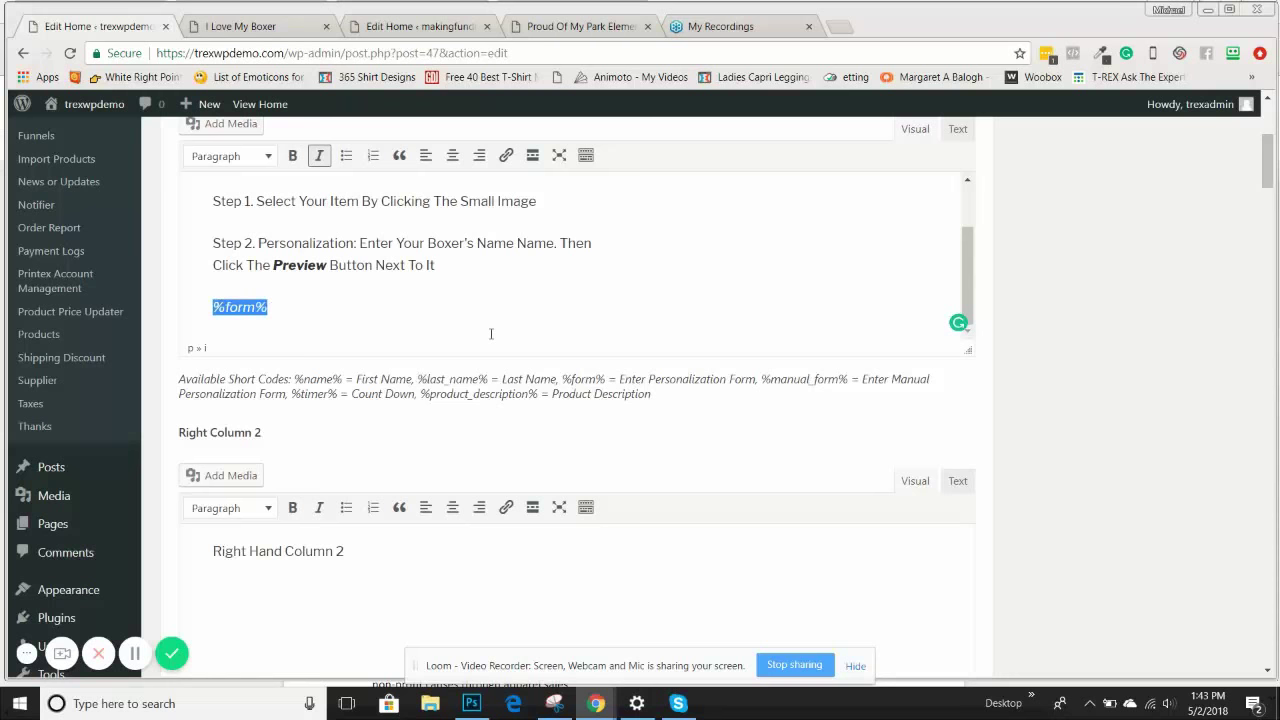
{"action": "left_click", "coordinate": [591, 26]}
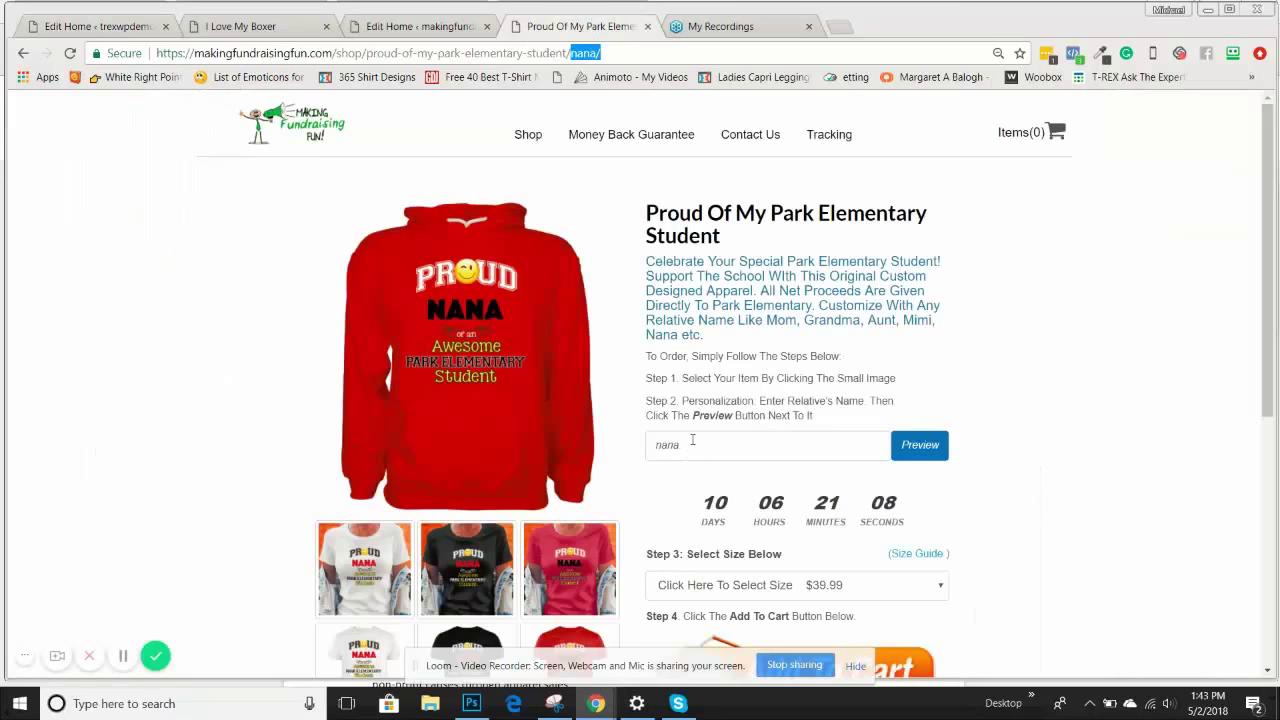
{"action": "left_click", "coordinate": [646, 451]}
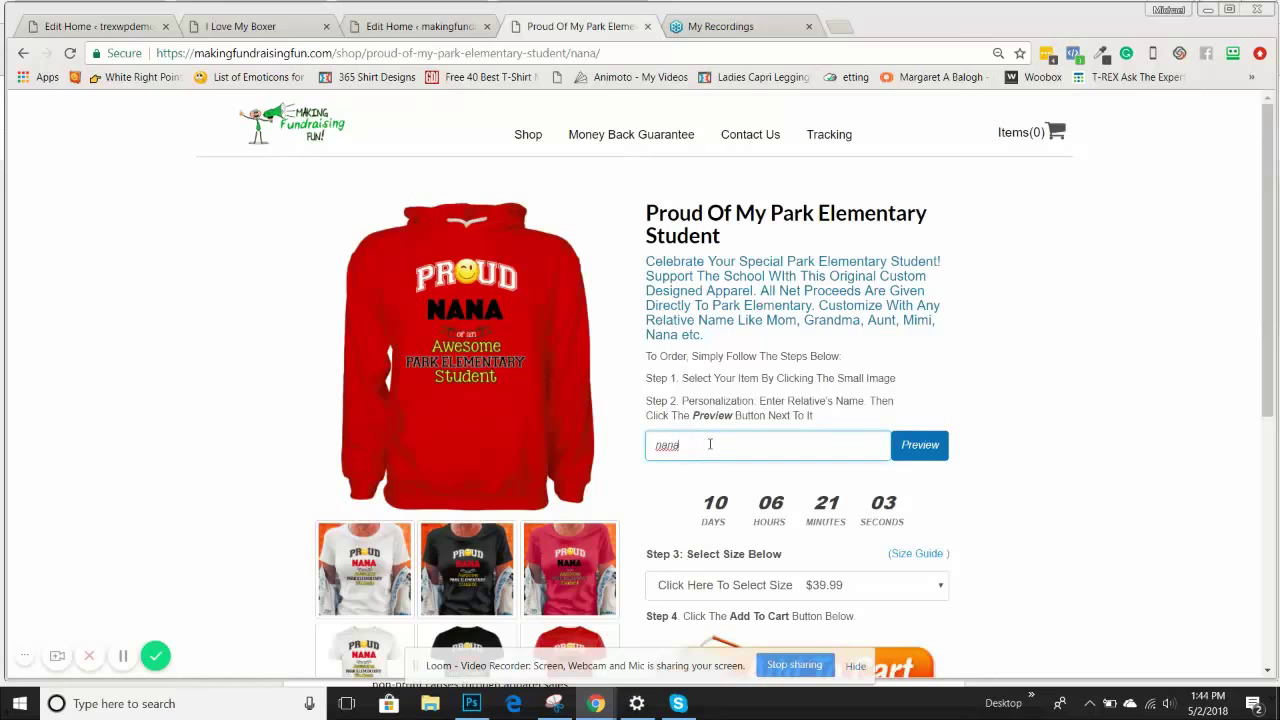
{"action": "left_click", "coordinate": [112, 28]}
{"action": "left_click", "coordinate": [307, 306]}
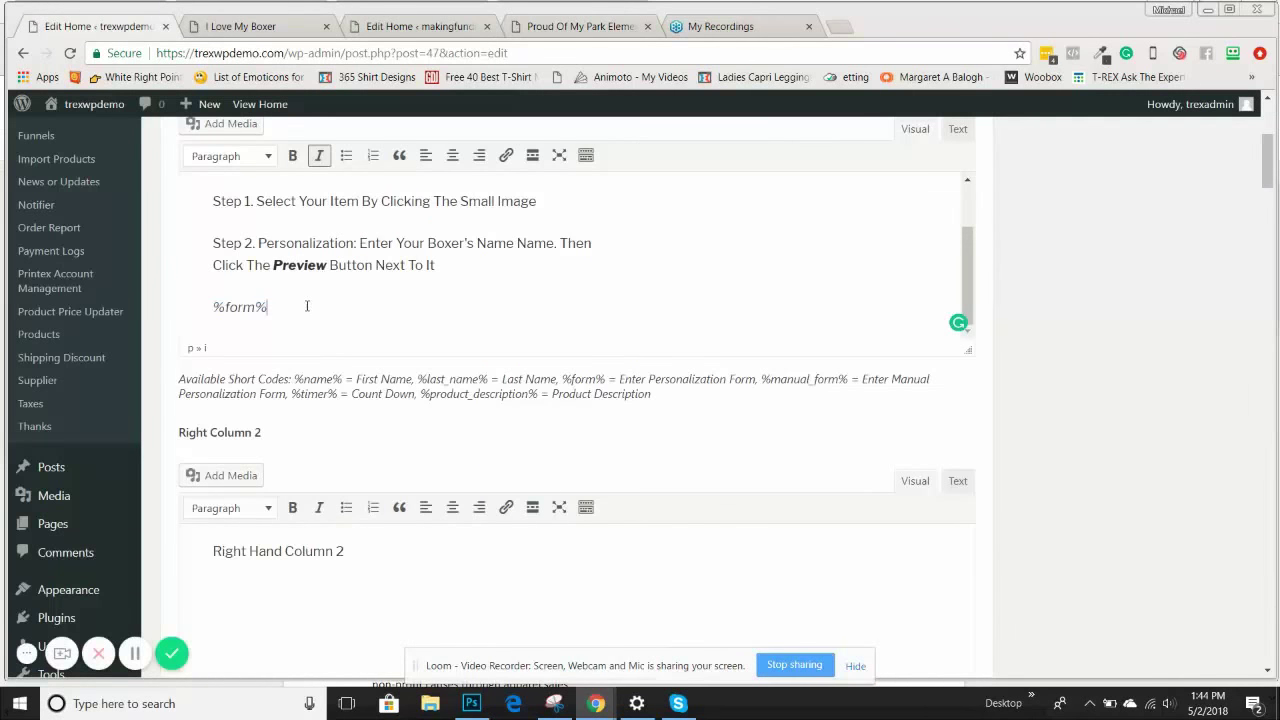
Review the edited Right Column 1 text and the placeholder text in Right Column 2 of the boxer campaign.
{"action": "scroll", "coordinate": [291, 253], "scroll_direction": "up", "scroll_amount": 5}
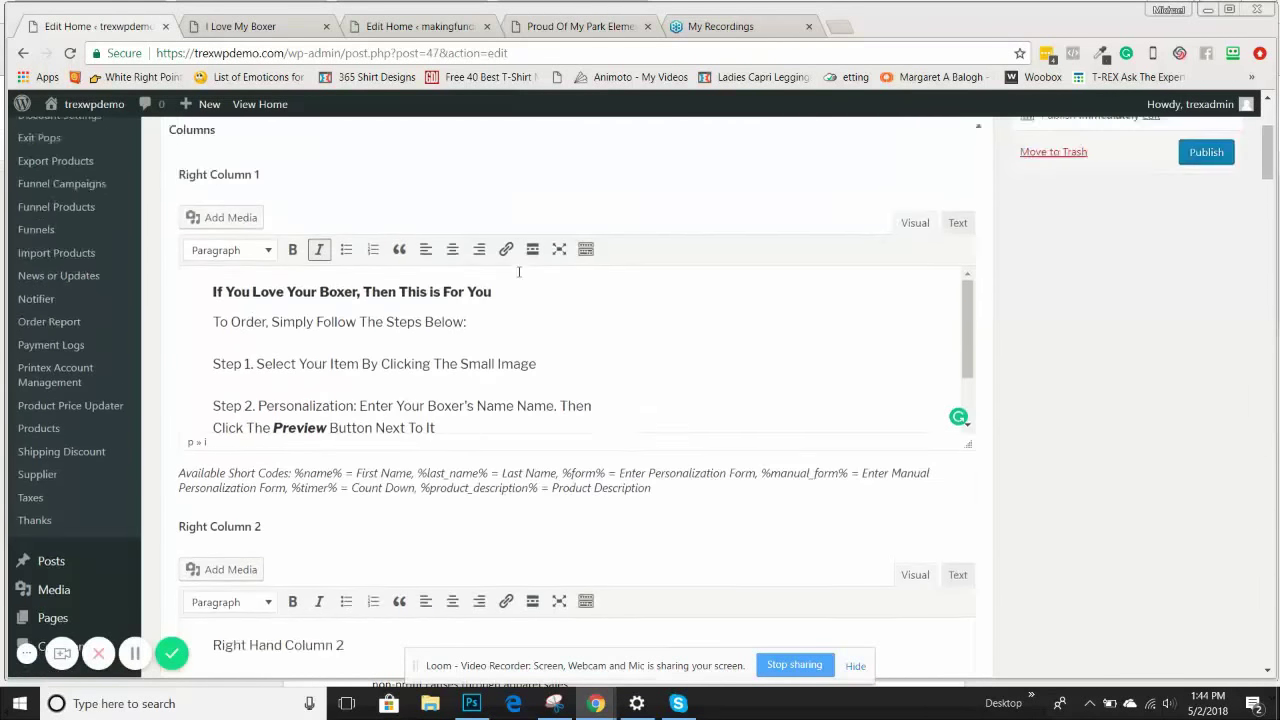
{"action": "scroll", "coordinate": [420, 268], "scroll_direction": "down", "scroll_amount": 3}
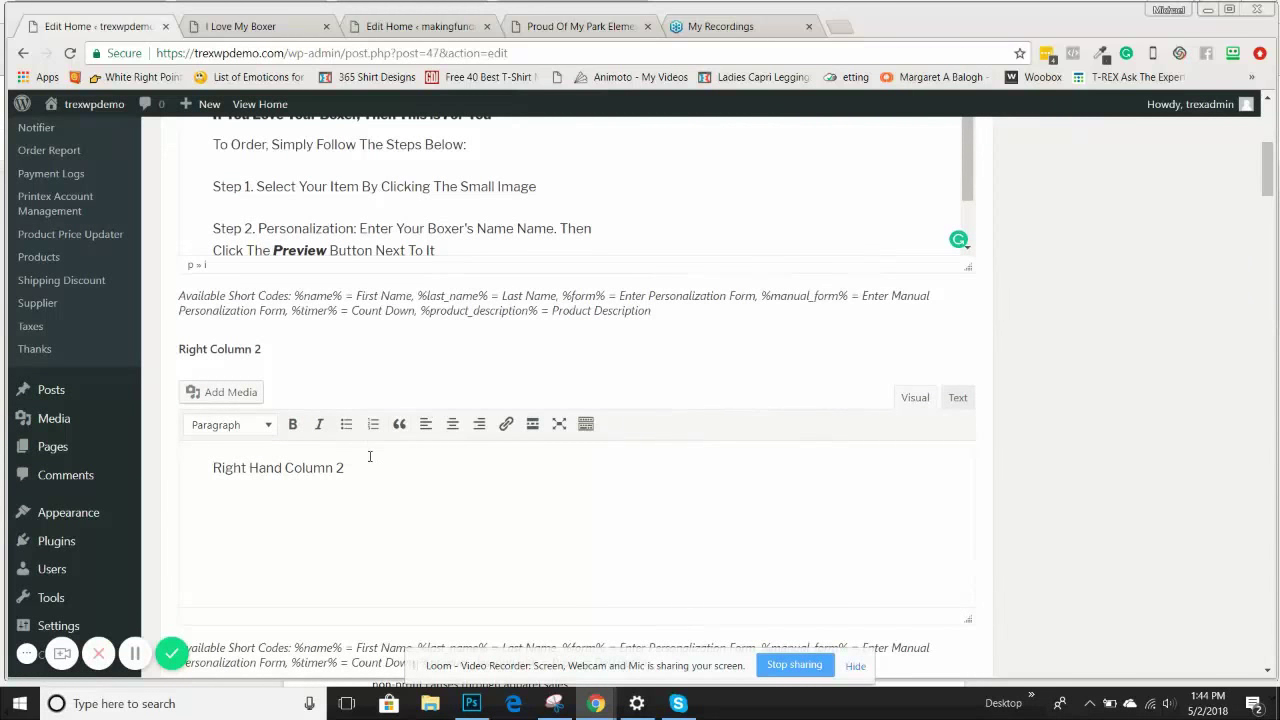
{"action": "scroll", "coordinate": [445, 298], "scroll_direction": "up", "scroll_amount": 2}
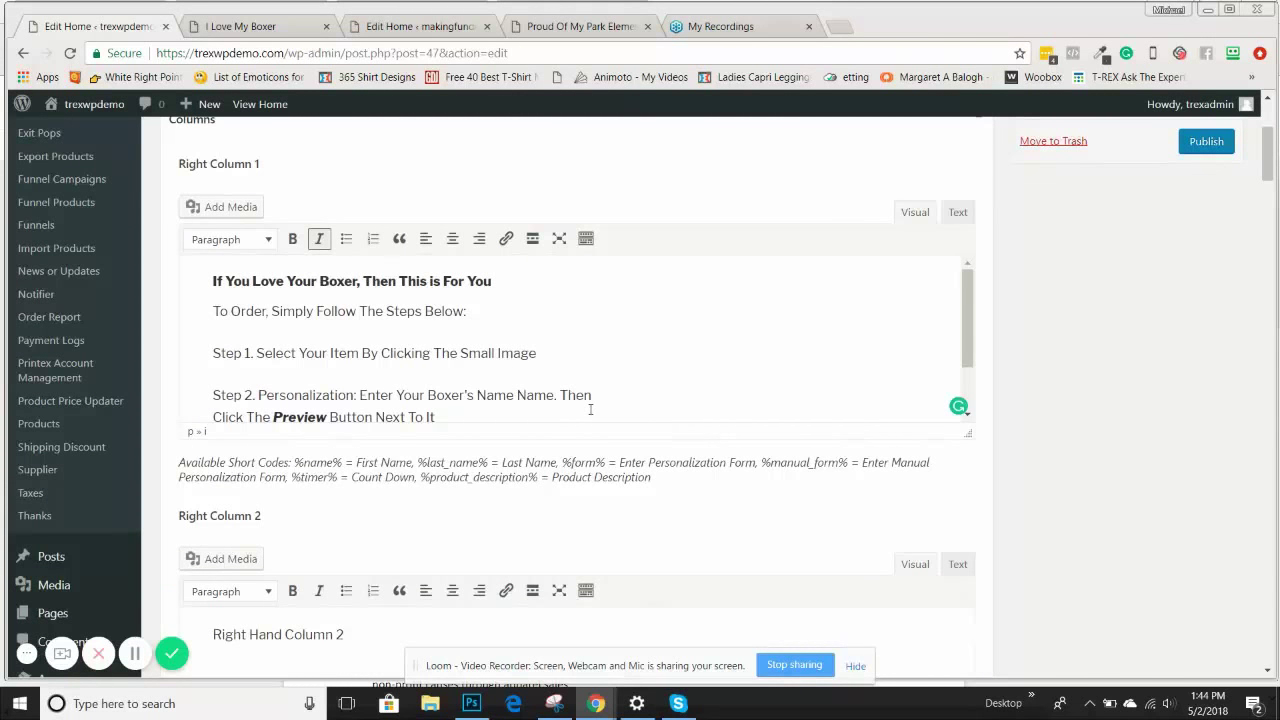
{"action": "scroll", "coordinate": [615, 370], "scroll_direction": "down", "scroll_amount": 1}
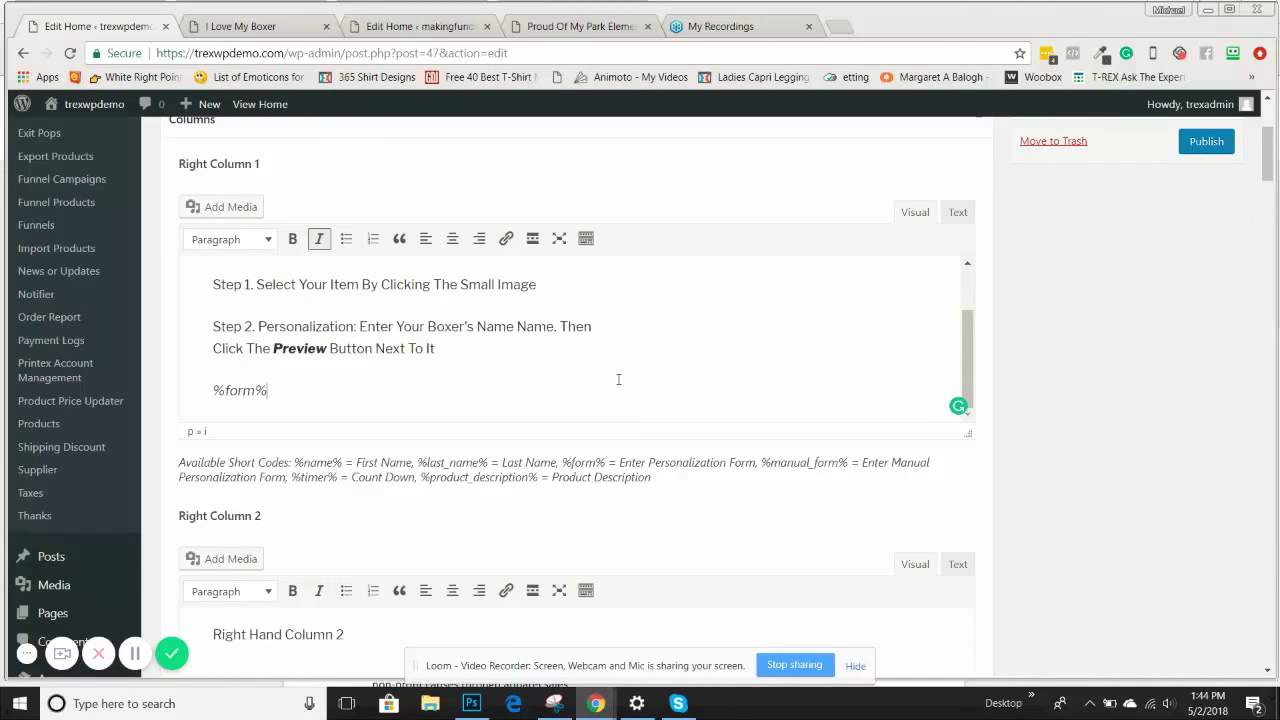
{"action": "scroll", "coordinate": [612, 382], "scroll_direction": "down", "scroll_amount": 2}
{"action": "scroll", "coordinate": [449, 357], "scroll_direction": "down", "scroll_amount": 1}
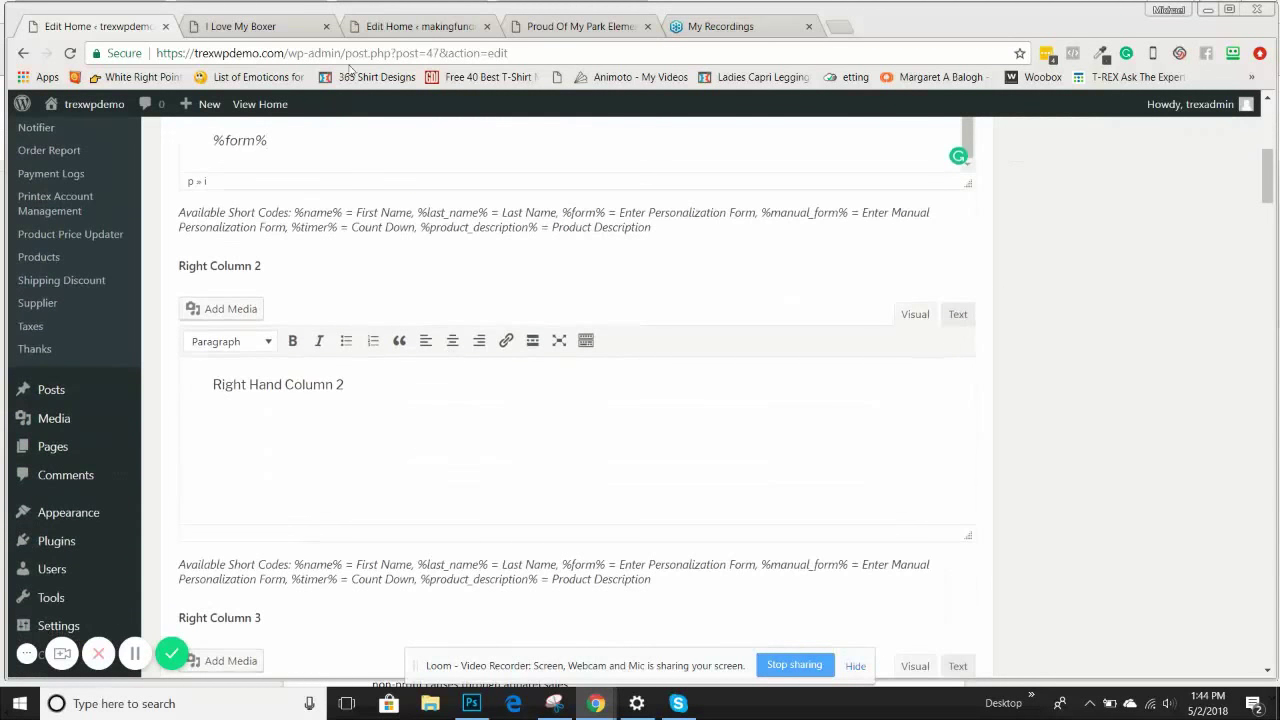
Compare the shortcode in the Park Elementary campaign's Right Column 2 with the countdown area on its live shop page.
{"action": "left_click", "coordinate": [401, 27]}
{"action": "scroll", "coordinate": [411, 404], "scroll_direction": "down", "scroll_amount": 2}
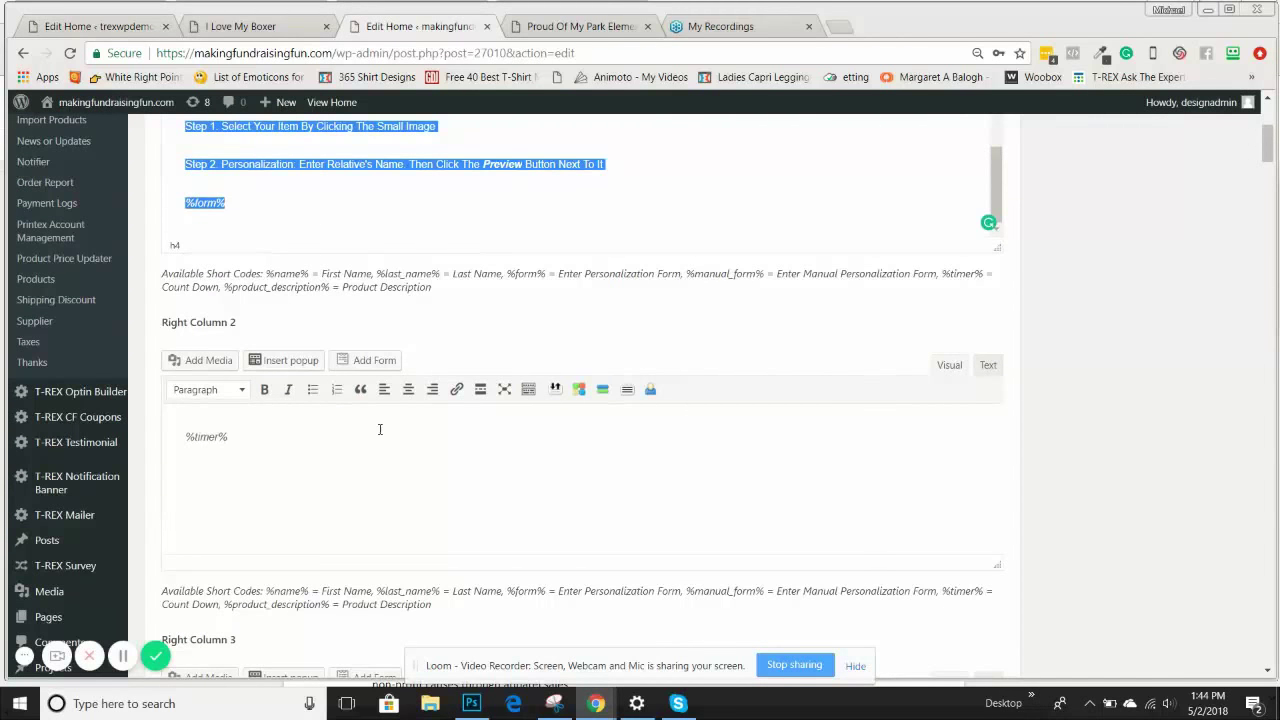
{"action": "scroll", "coordinate": [375, 416], "scroll_direction": "down", "scroll_amount": 1}
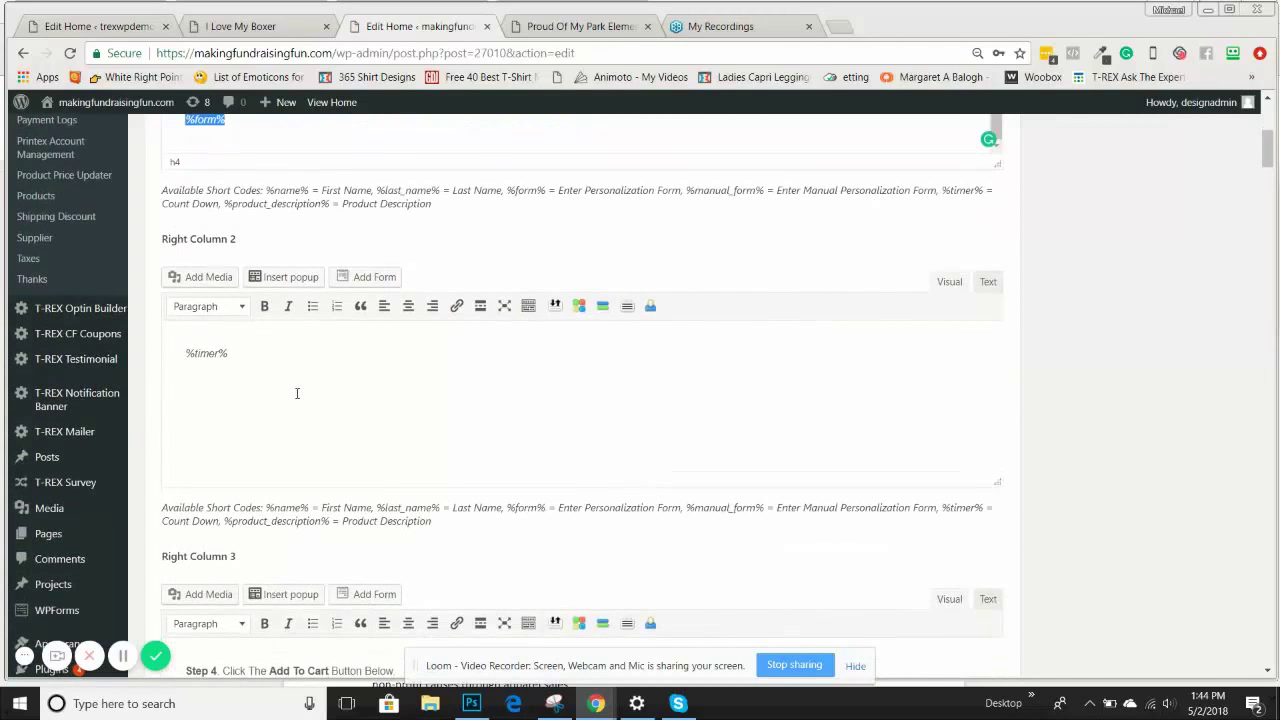
{"action": "left_click", "coordinate": [578, 27]}
{"action": "scroll", "coordinate": [668, 228], "scroll_direction": "down", "scroll_amount": 1}
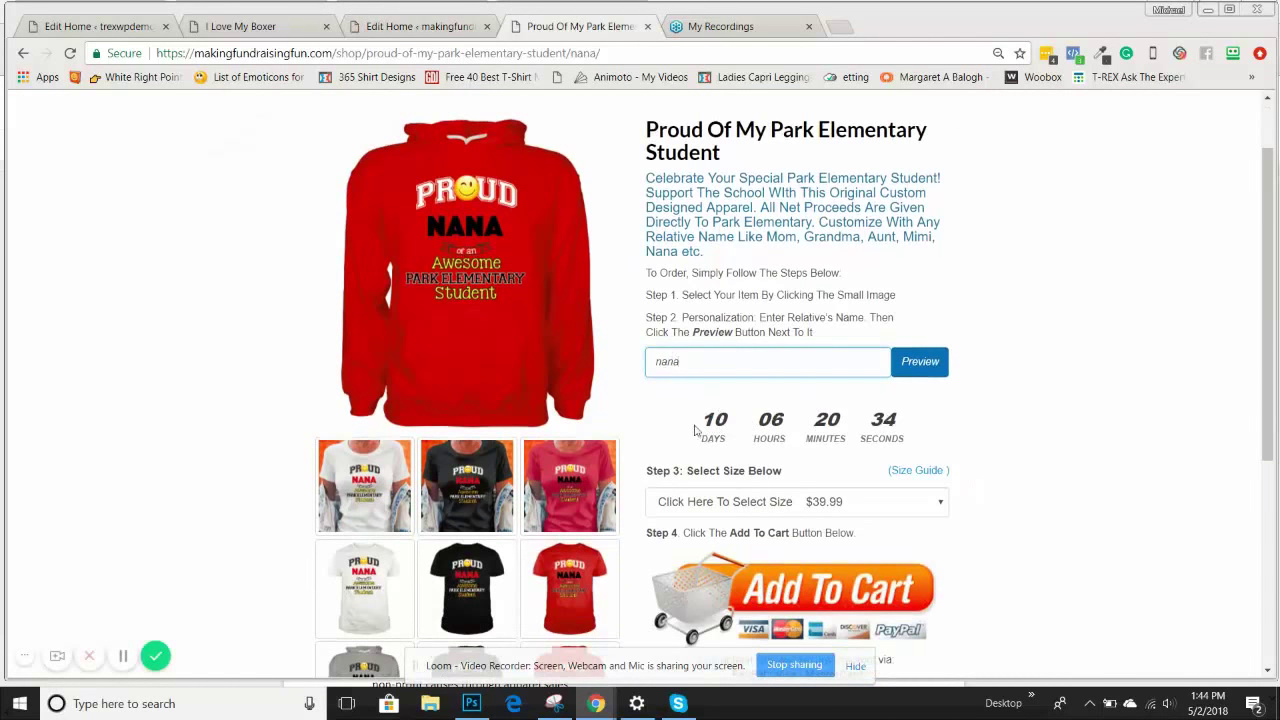
Save the I Love My Boxer campaign as a draft with its edited Right Column 1 text.
{"action": "left_click_drag", "start_coordinate": [646, 180], "coordinate": [870, 339]}
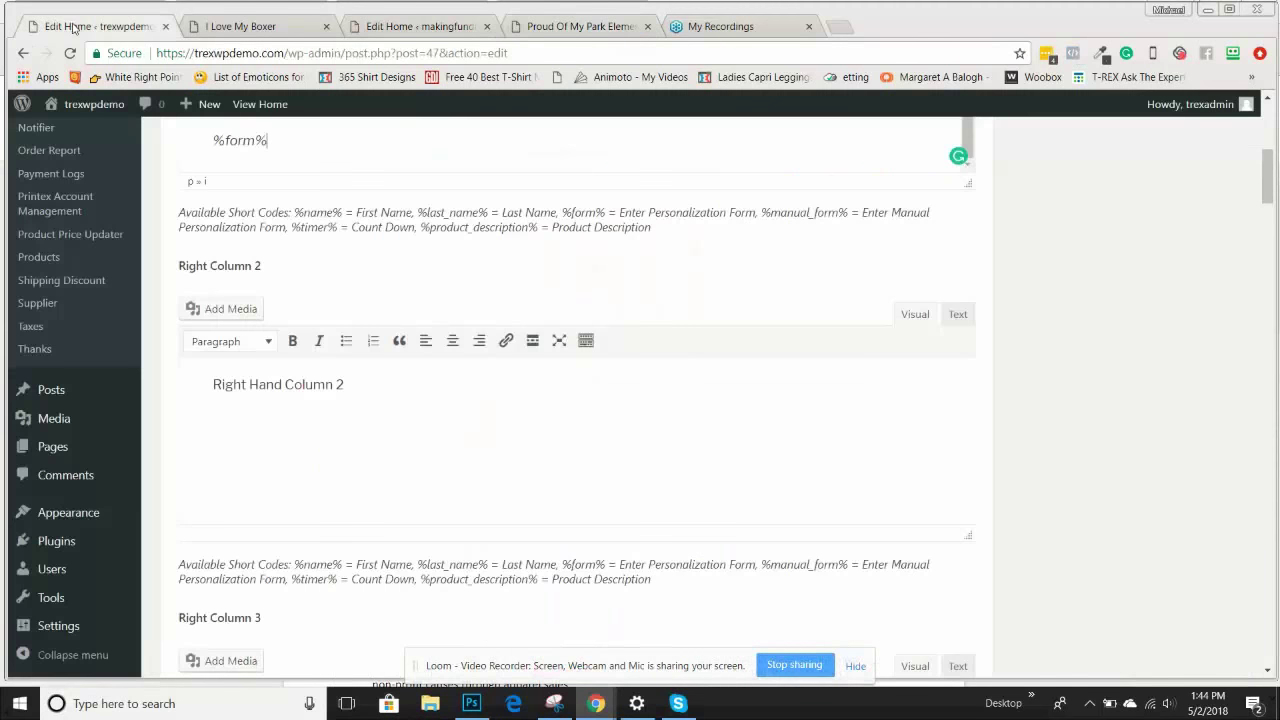
{"action": "key", "text": "ctrl+1"}
{"action": "scroll", "coordinate": [1193, 411], "scroll_direction": "up", "scroll_amount": 10}
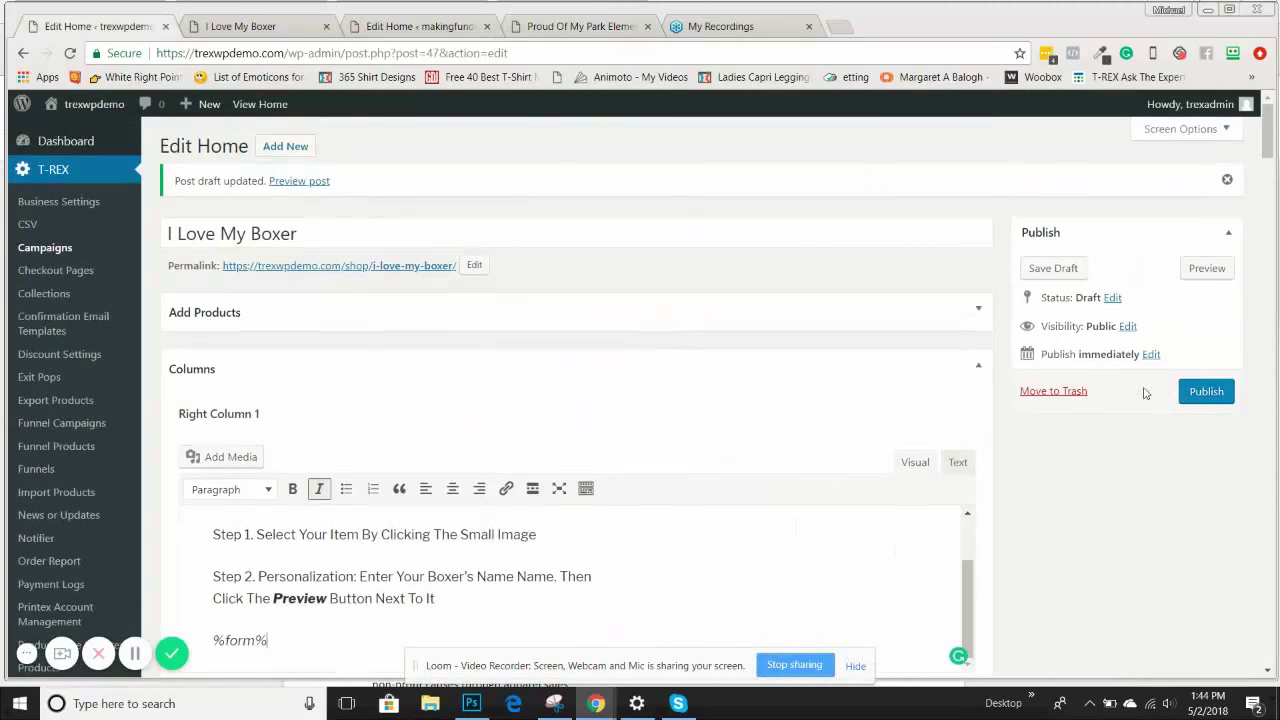
{"action": "left_click", "coordinate": [1060, 270]}
Reload the boxer campaign's preview page and review its right-hand text, personalization field and countdown area.
{"action": "key", "text": "ctrl+2"}
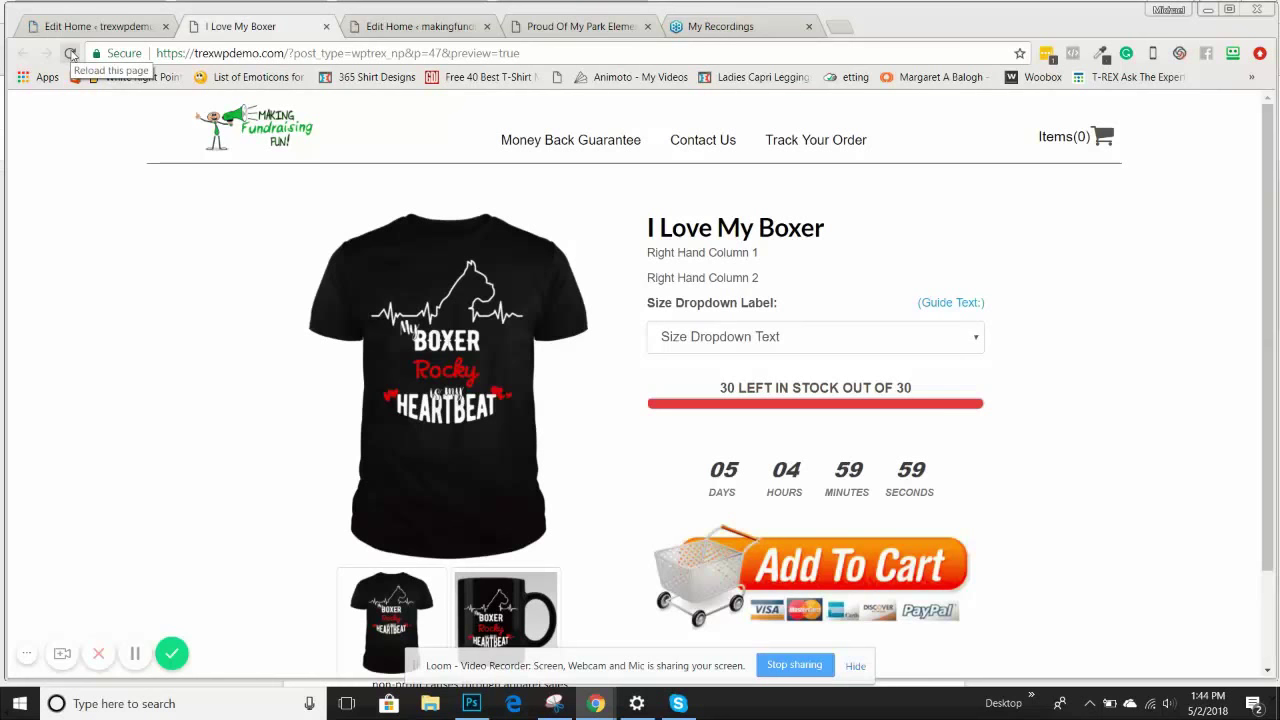
{"action": "left_click", "coordinate": [70, 53]}
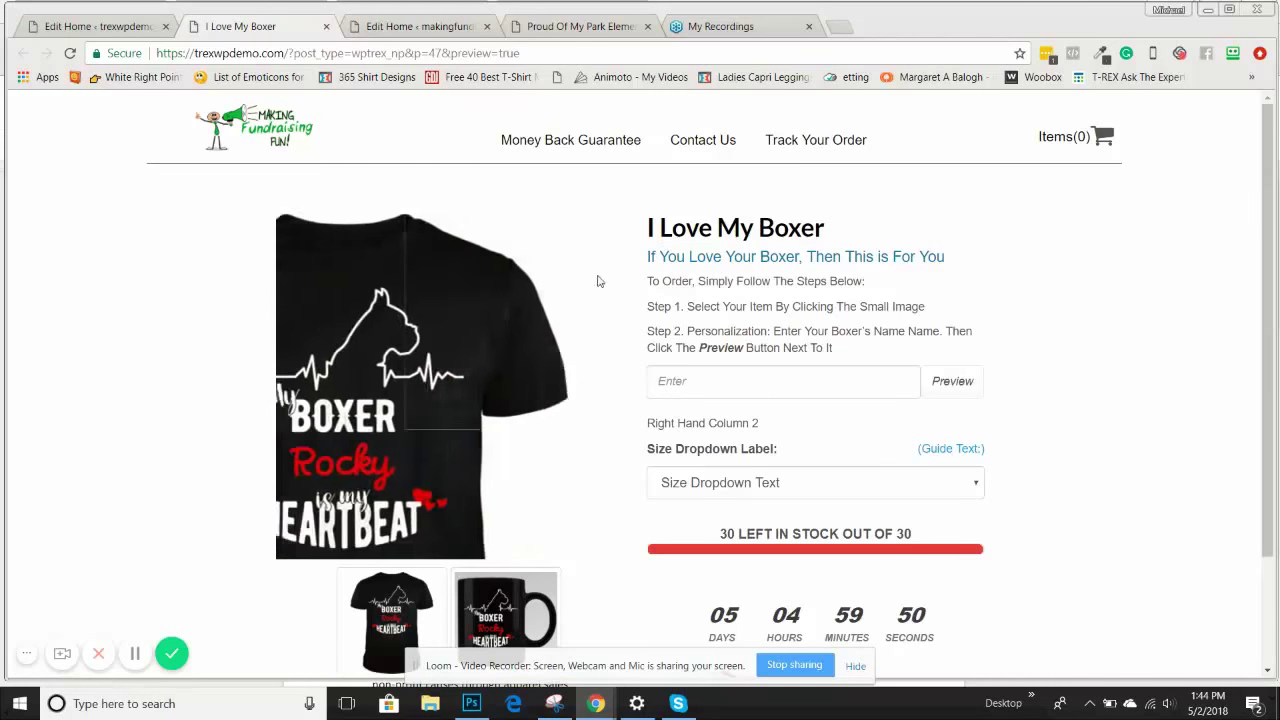
{"action": "scroll", "coordinate": [167, 310], "scroll_direction": "down", "scroll_amount": 2}
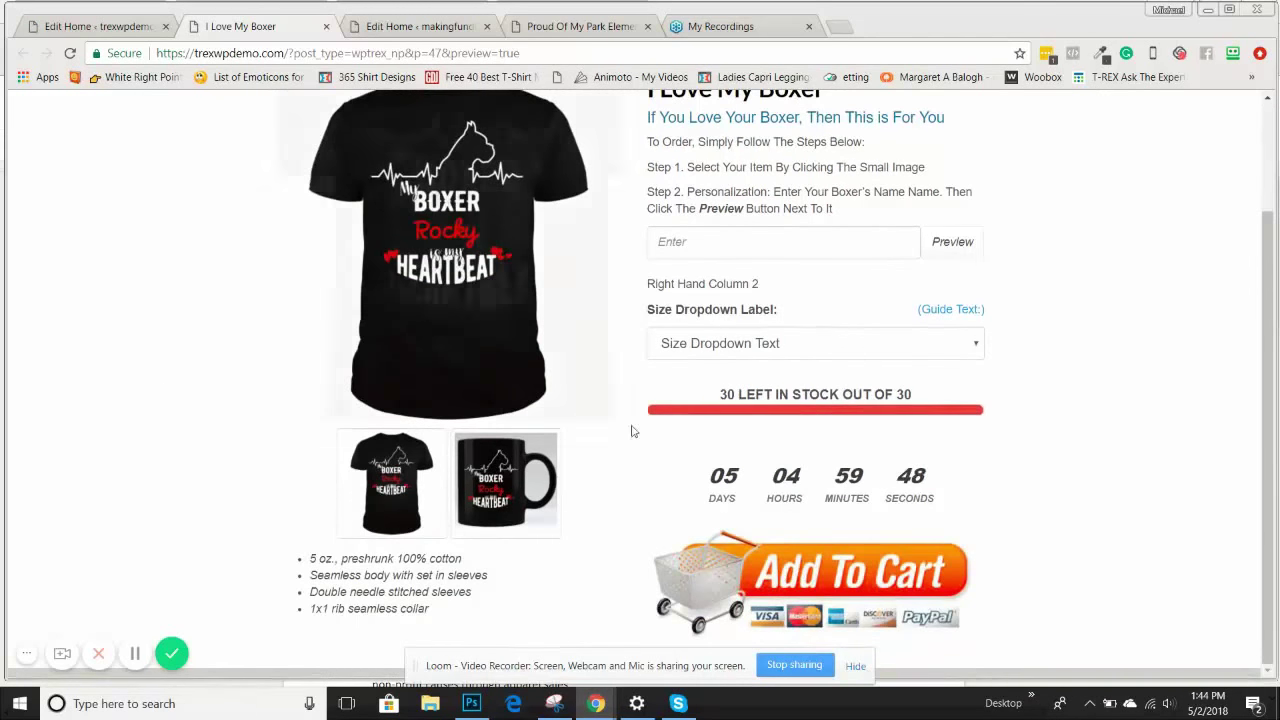
Expand the boxer campaign's Add Products section and compare its product list with the preview page.
{"action": "left_click", "coordinate": [125, 30]}
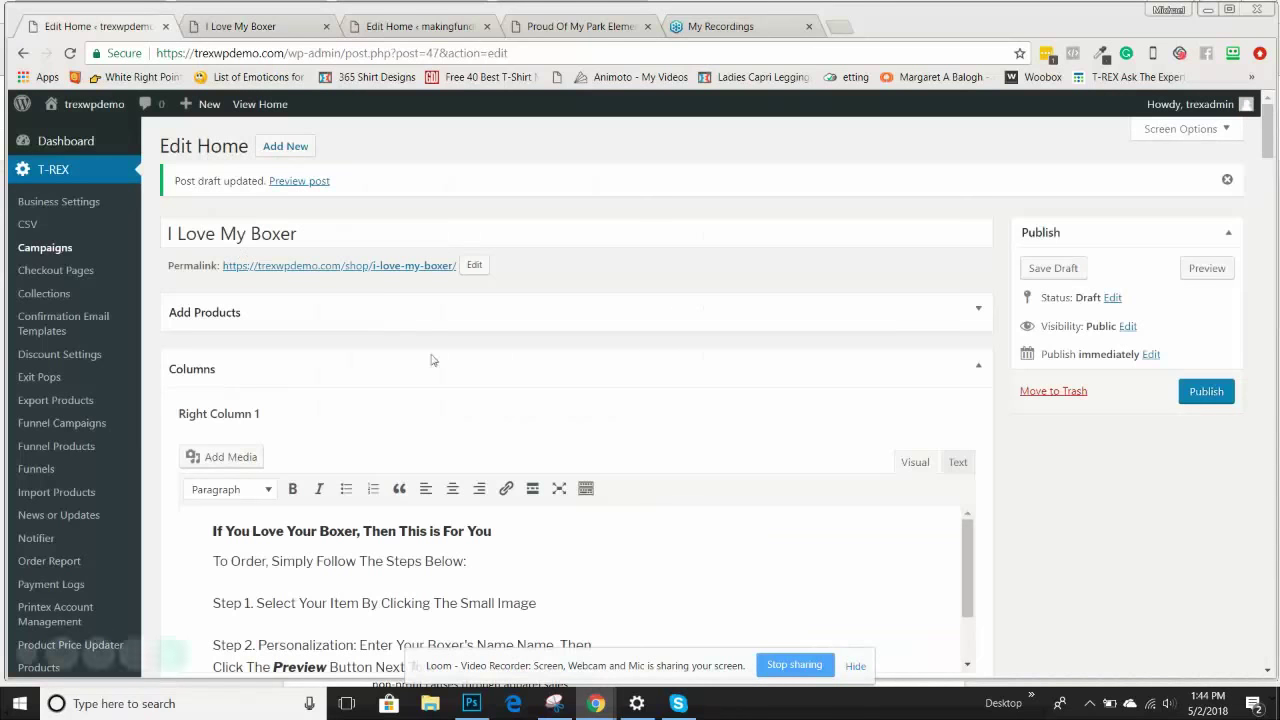
{"action": "left_click", "coordinate": [975, 312]}
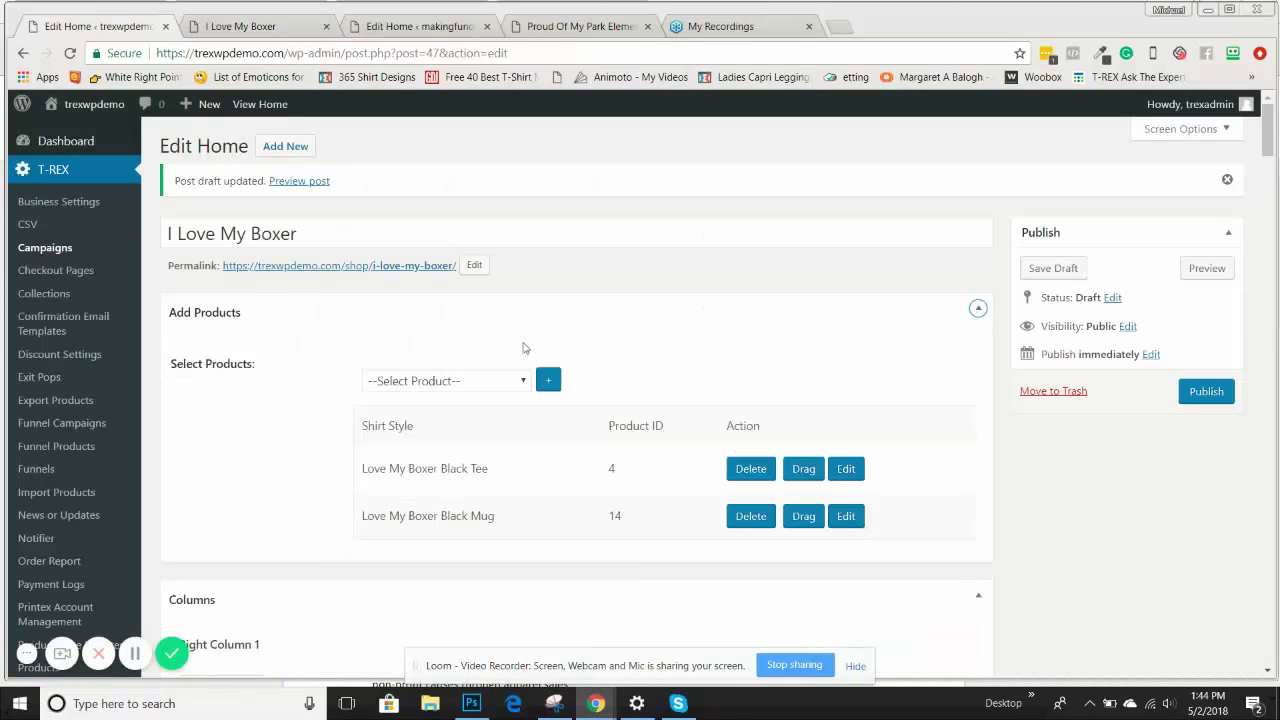
{"action": "left_click", "coordinate": [240, 26]}
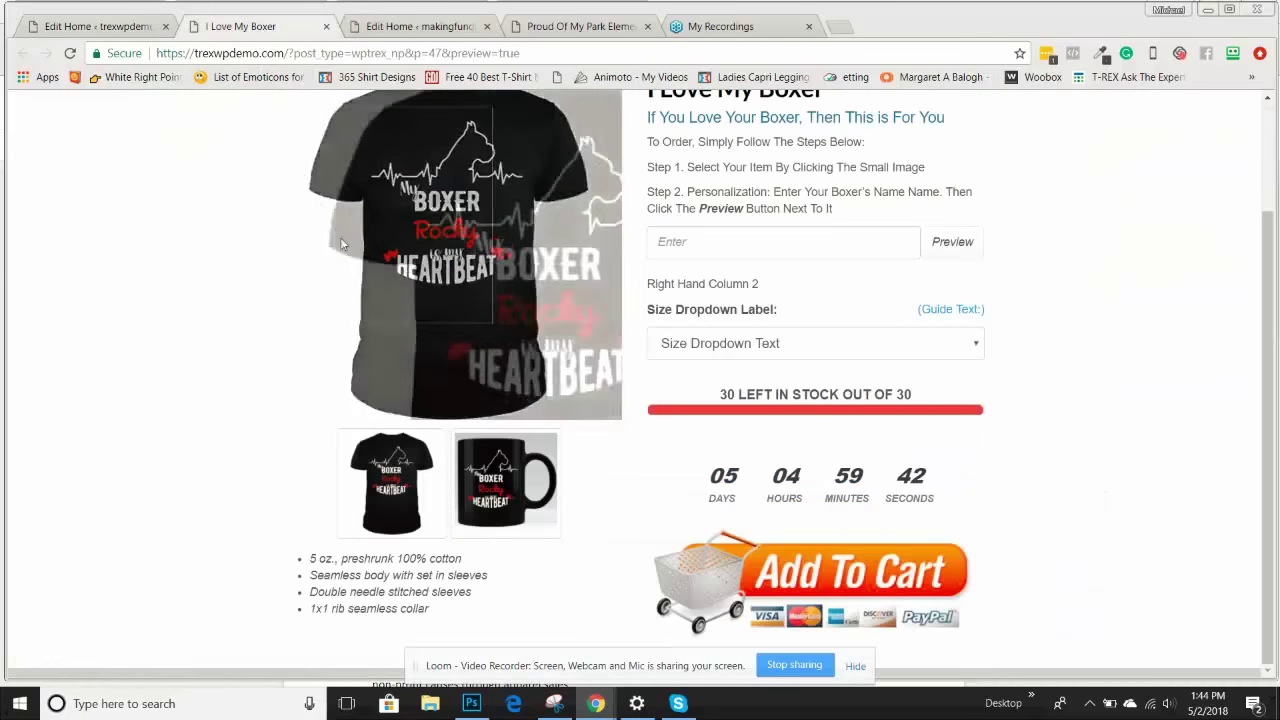
{"action": "left_click", "coordinate": [855, 665]}
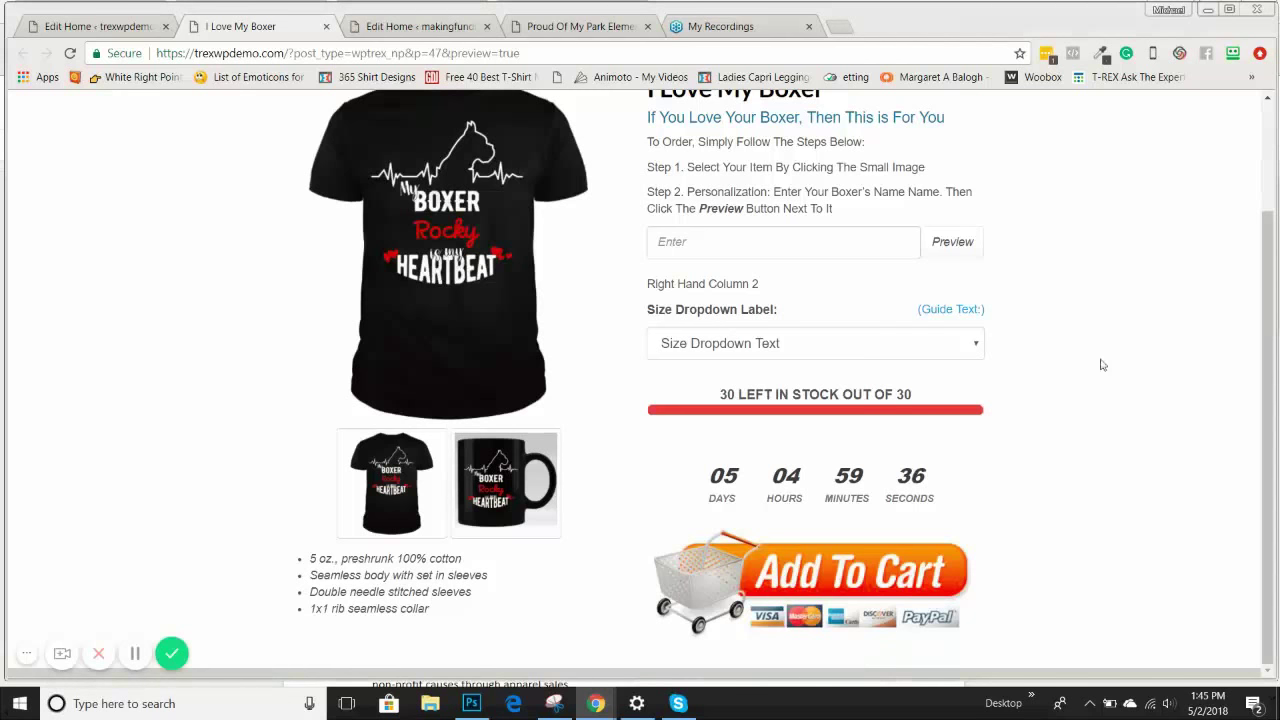
Compare Right Columns 2 and 3 of the Park Elementary campaign with Right Column 2 of the boxer campaign.
{"action": "left_click", "coordinate": [75, 27]}
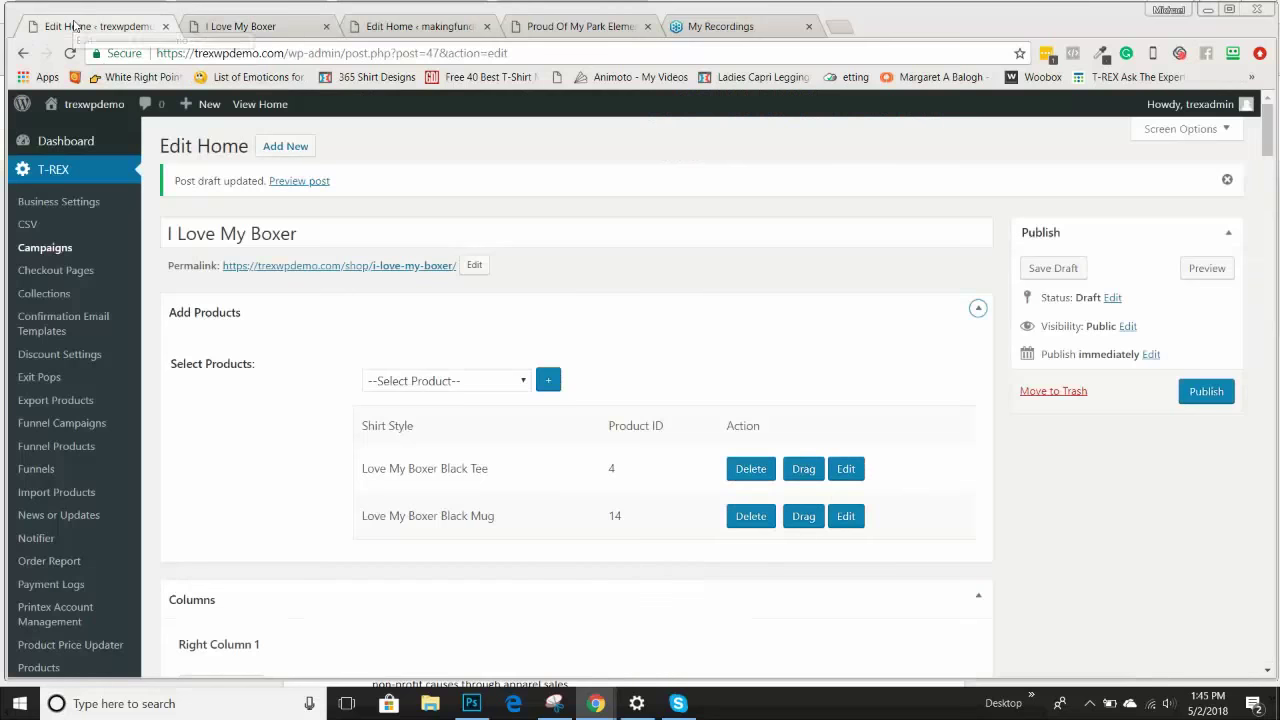
{"action": "scroll", "coordinate": [360, 340], "scroll_direction": "down", "scroll_amount": 5}
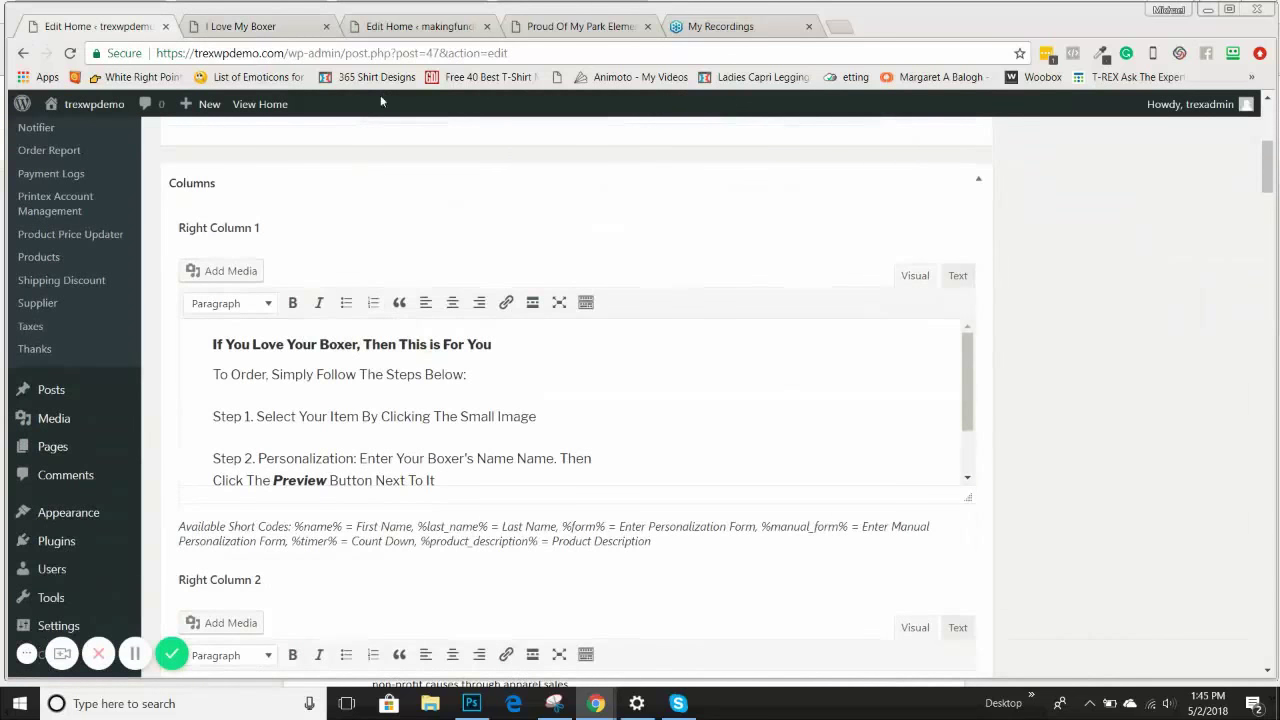
{"action": "left_click", "coordinate": [402, 28]}
{"action": "scroll", "coordinate": [399, 293], "scroll_direction": "down", "scroll_amount": 2}
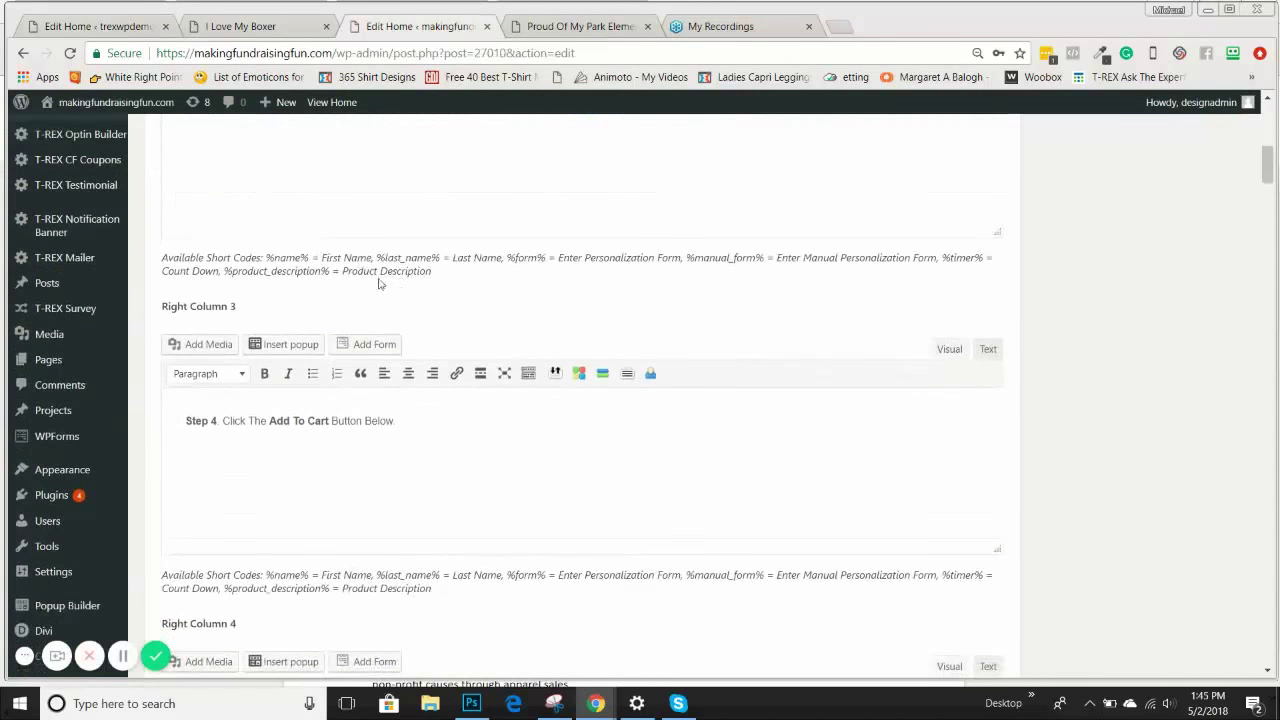
{"action": "scroll", "coordinate": [301, 208], "scroll_direction": "up", "scroll_amount": 3}
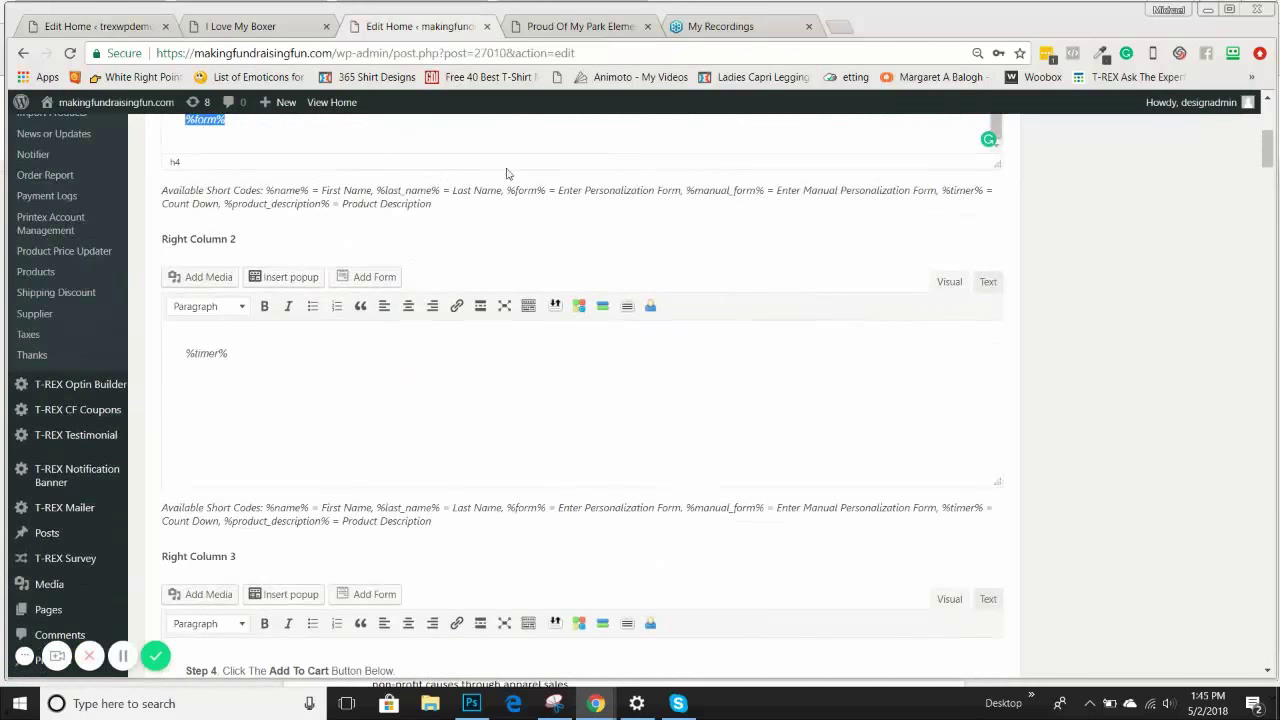
{"action": "left_click", "coordinate": [105, 27]}
{"action": "scroll", "coordinate": [380, 503], "scroll_direction": "down", "scroll_amount": 1}
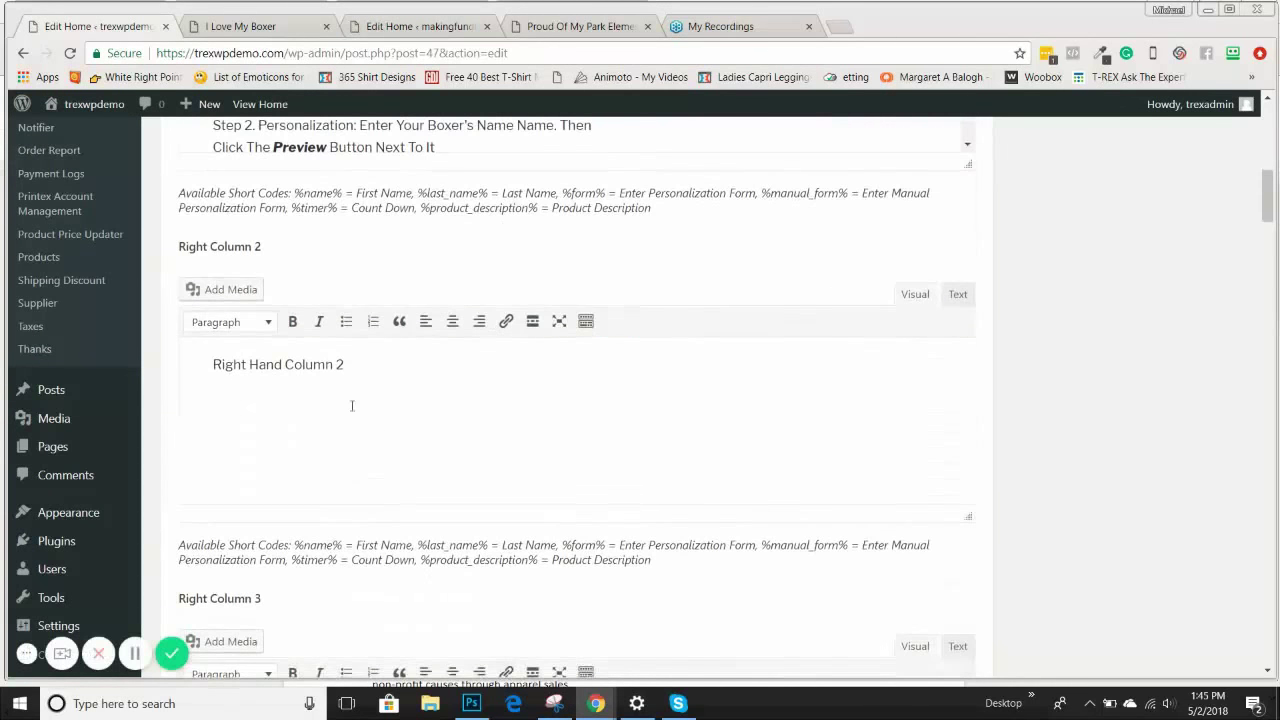
Delete the placeholder text "Right Hand Column 2" from the boxer campaign's Right Column 2.
{"action": "double_click", "coordinate": [236, 364]}
{"action": "left_click", "coordinate": [386, 378]}
{"action": "left_click", "coordinate": [258, 32]}
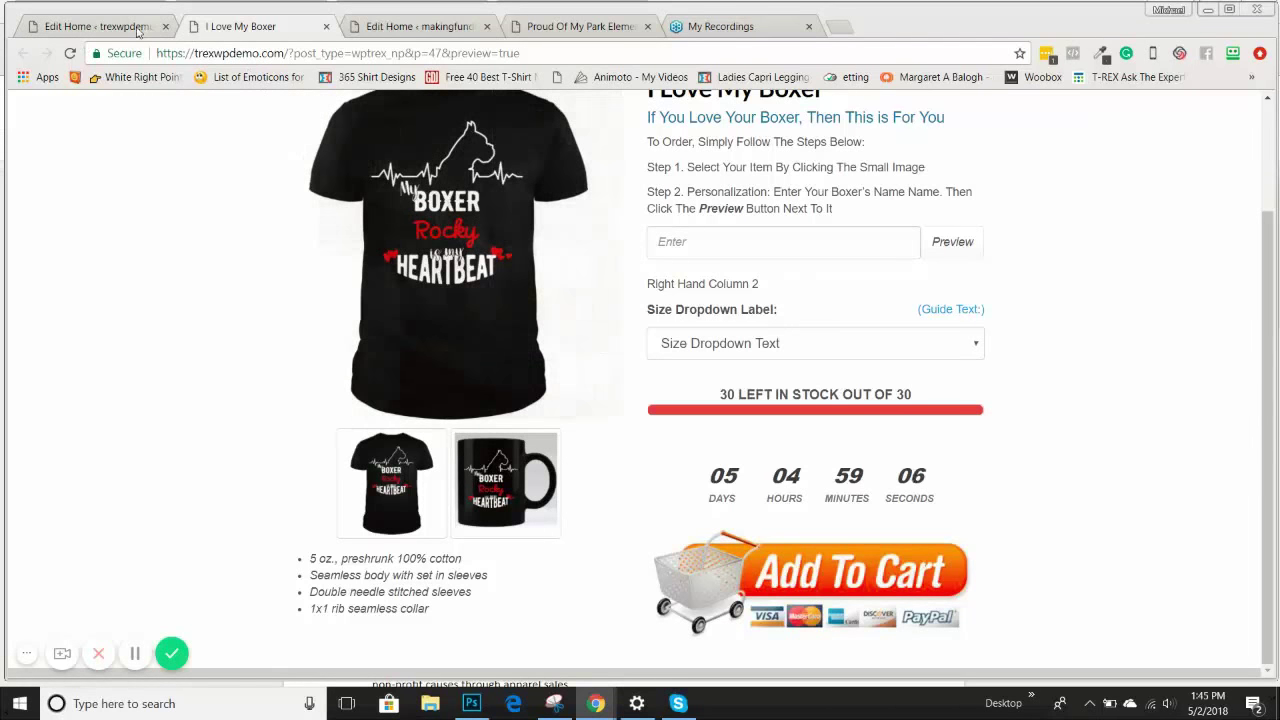
{"action": "key", "text": "ctrl+shift+Tab"}
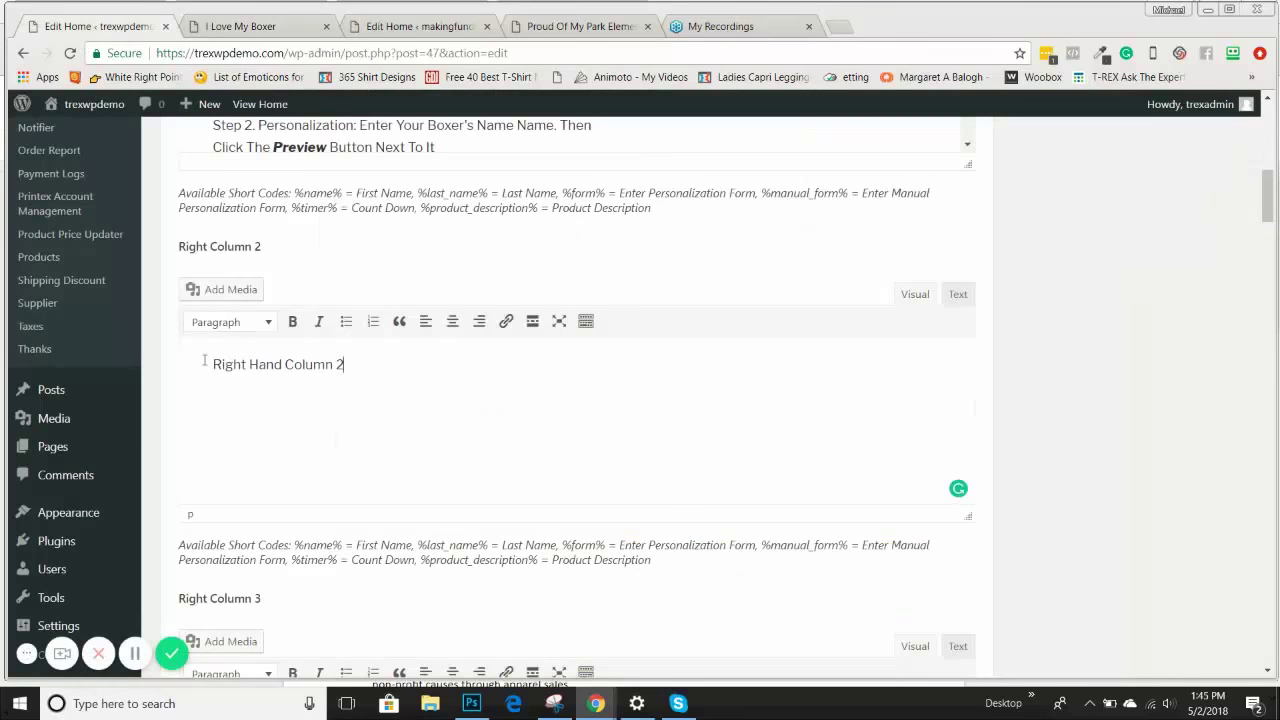
{"action": "left_click_drag", "start_coordinate": [395, 366], "coordinate": [203, 349]}
{"action": "key", "text": "BackSpace"}
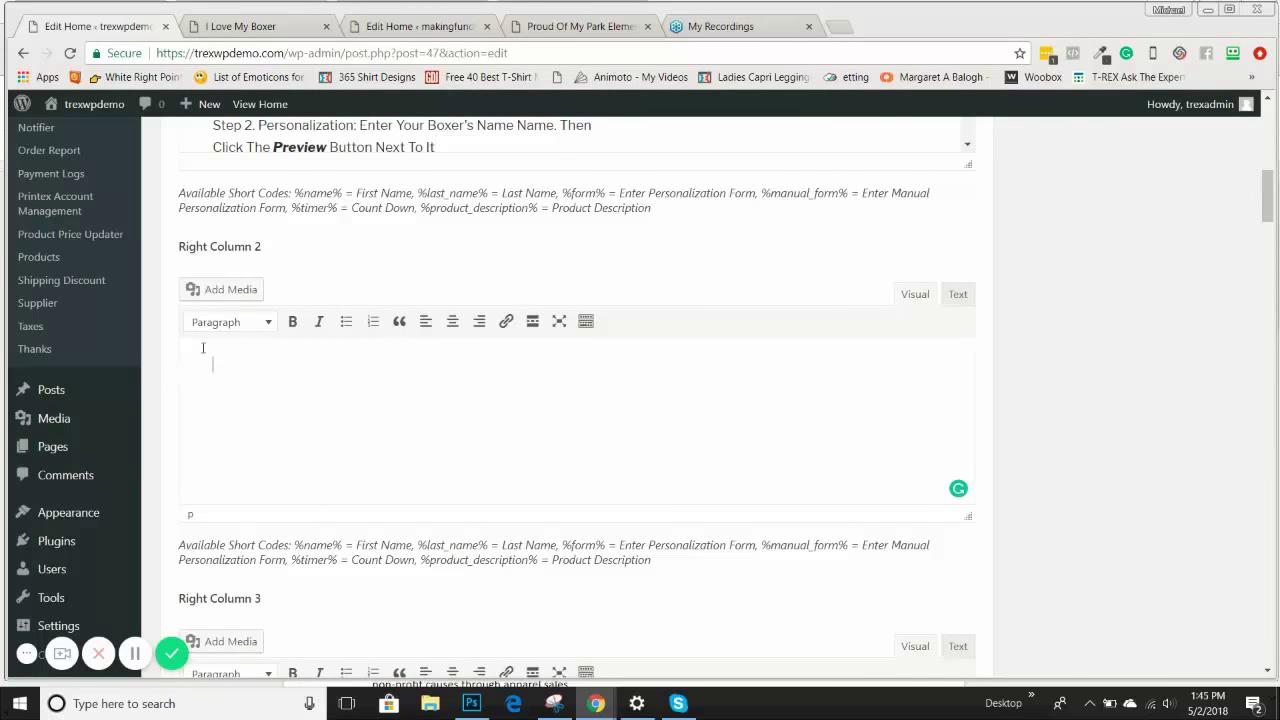
Review the %form% and %manual_form% short codes and copy the %timer% shortcode from the boxer campaign's Right Column 3.
{"action": "scroll", "coordinate": [573, 455], "scroll_direction": "down", "scroll_amount": 2}
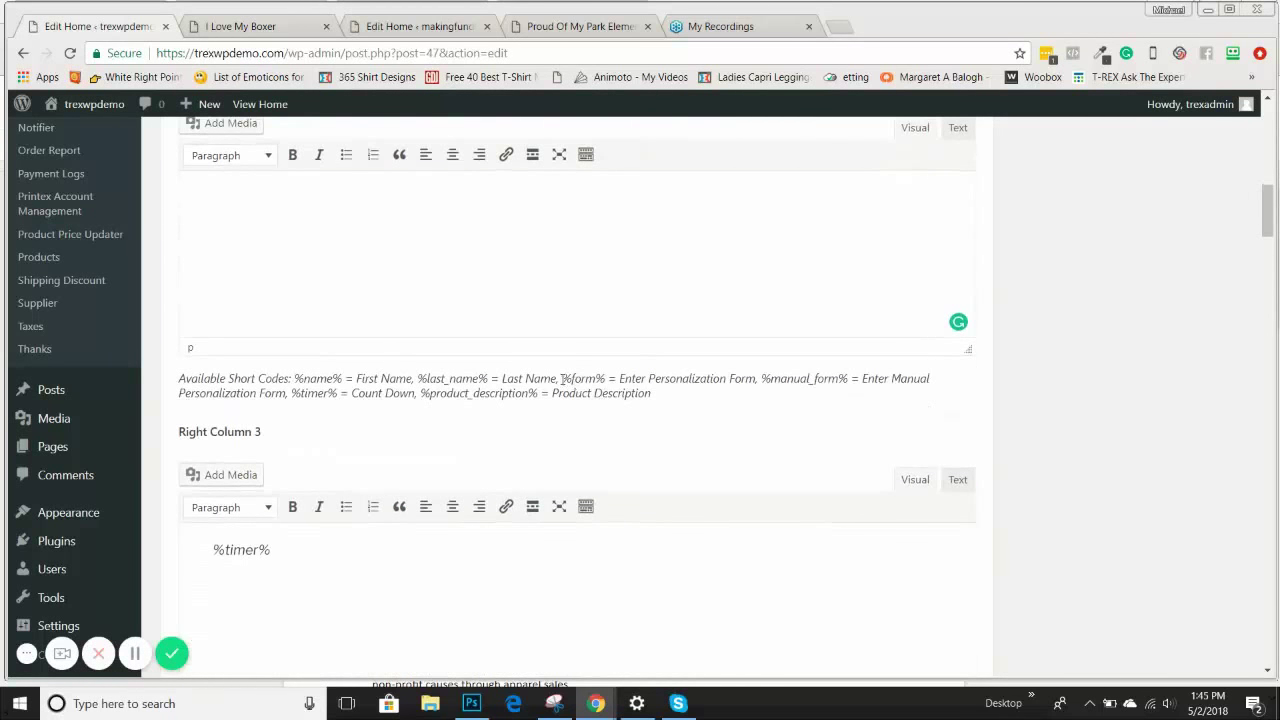
{"action": "left_click_drag", "start_coordinate": [562, 379], "coordinate": [604, 379]}
{"action": "left_click_drag", "start_coordinate": [762, 379], "coordinate": [852, 380]}
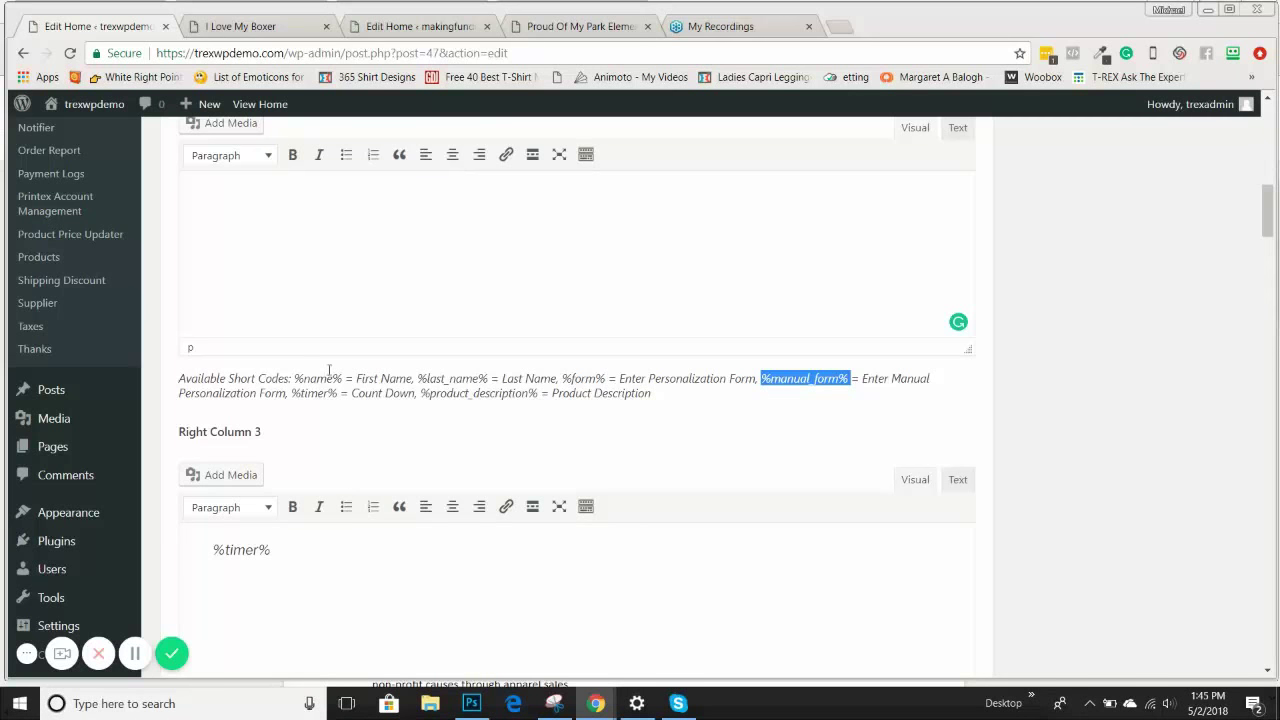
{"action": "triple_click", "coordinate": [232, 550]}
{"action": "key", "text": "ctrl+c"}
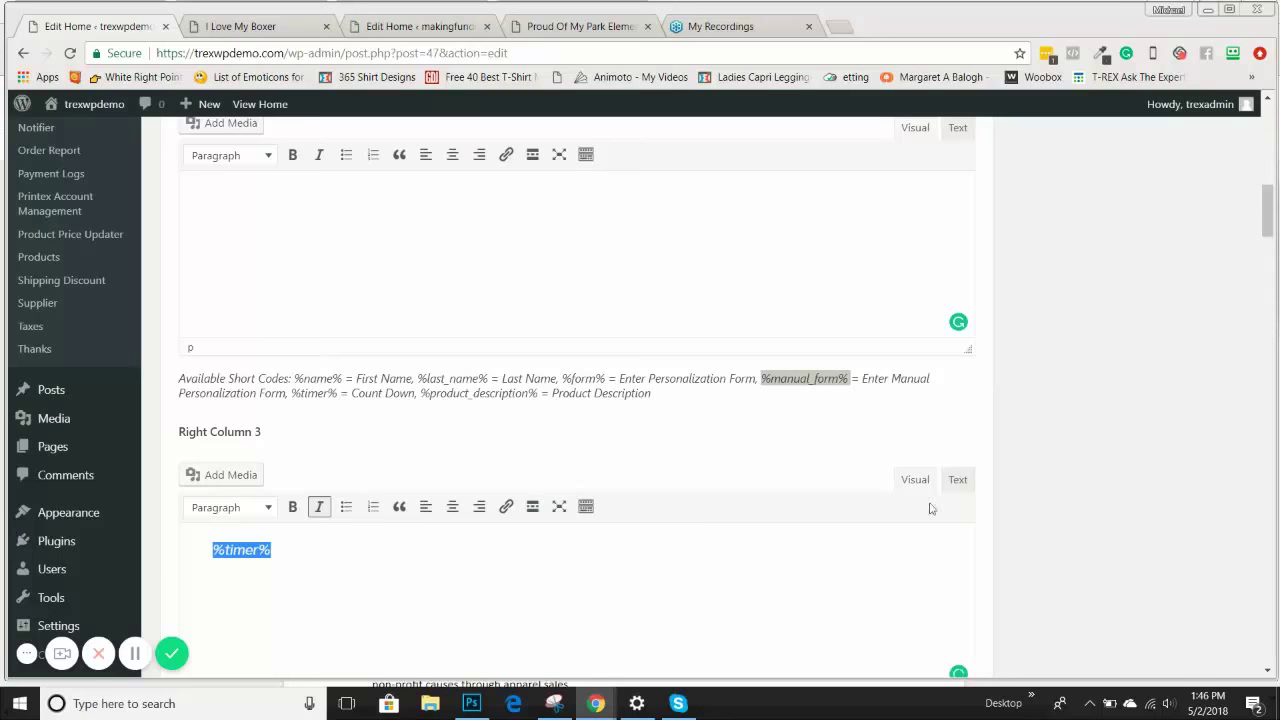
{"action": "left_click", "coordinate": [1093, 507]}
{"action": "scroll", "coordinate": [1093, 507], "scroll_direction": "down", "scroll_amount": 3}
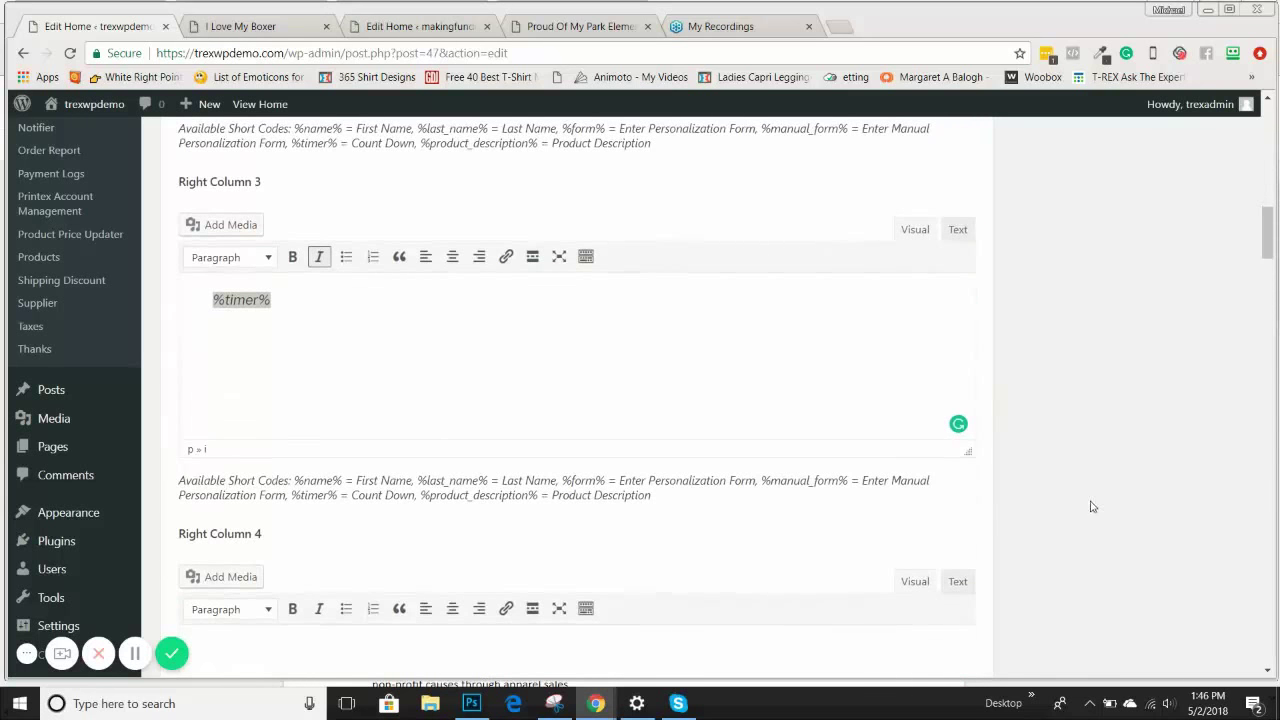
{"action": "scroll", "coordinate": [1093, 507], "scroll_direction": "up", "scroll_amount": 3}
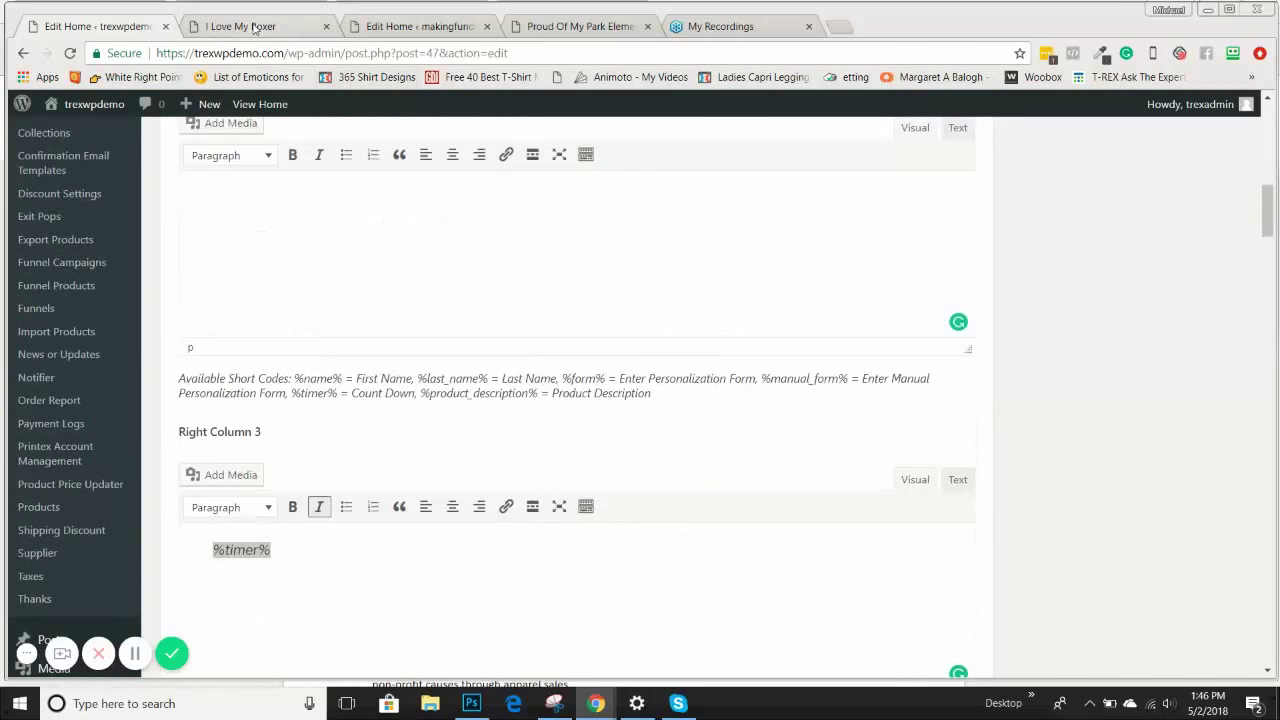
Compare the countdown timer's placement on the boxer preview with the Park Elementary campaign and its shop page.
{"action": "left_click", "coordinate": [256, 27]}
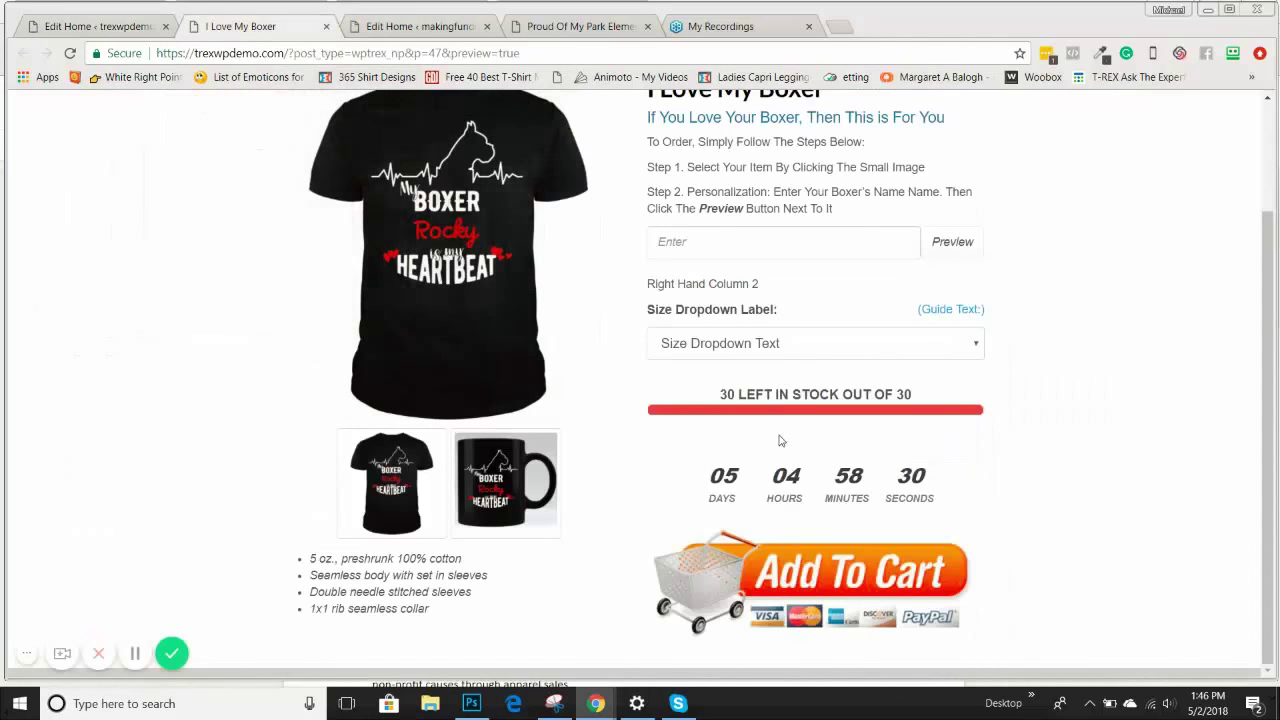
{"action": "left_click", "coordinate": [419, 33]}
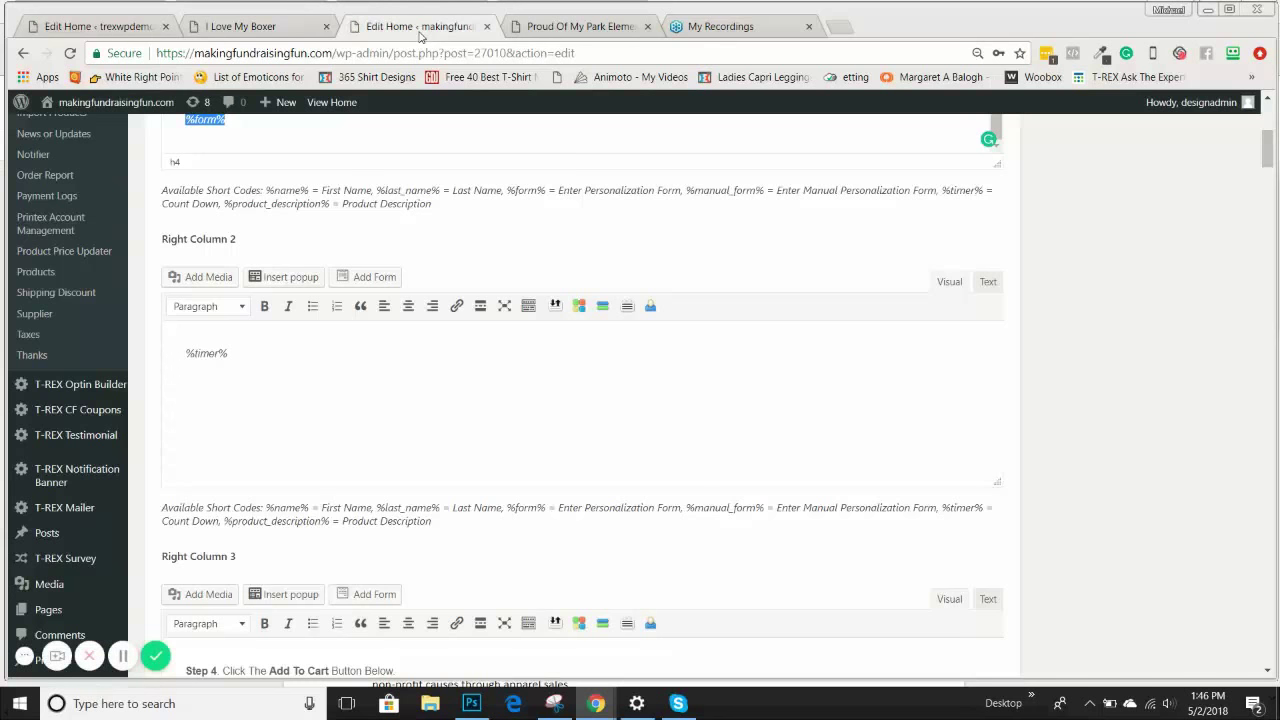
{"action": "left_click", "coordinate": [578, 27]}
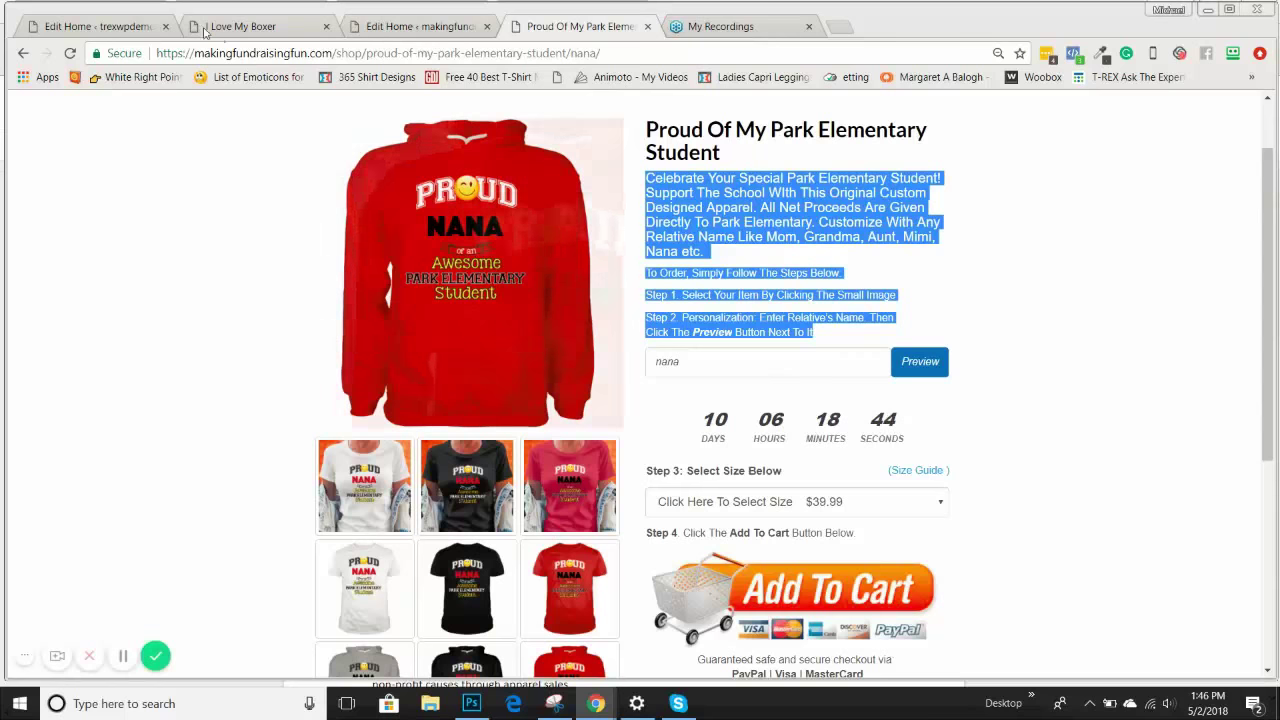
{"action": "left_click", "coordinate": [85, 27]}
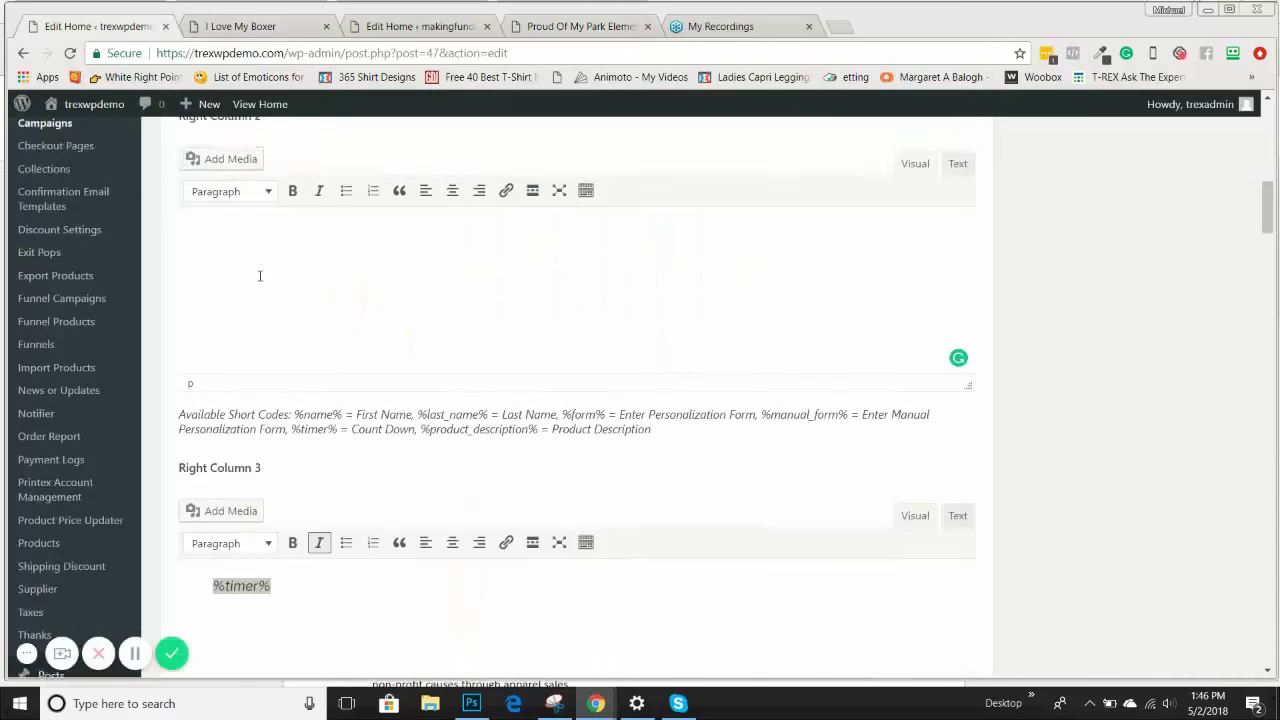
Paste the %timer% shortcode into the boxer campaign's empty Right Column 2.
{"action": "scroll", "coordinate": [263, 274], "scroll_direction": "up", "scroll_amount": 3}
{"action": "left_click", "coordinate": [270, 362]}
{"action": "key", "text": "ctrl+v"}
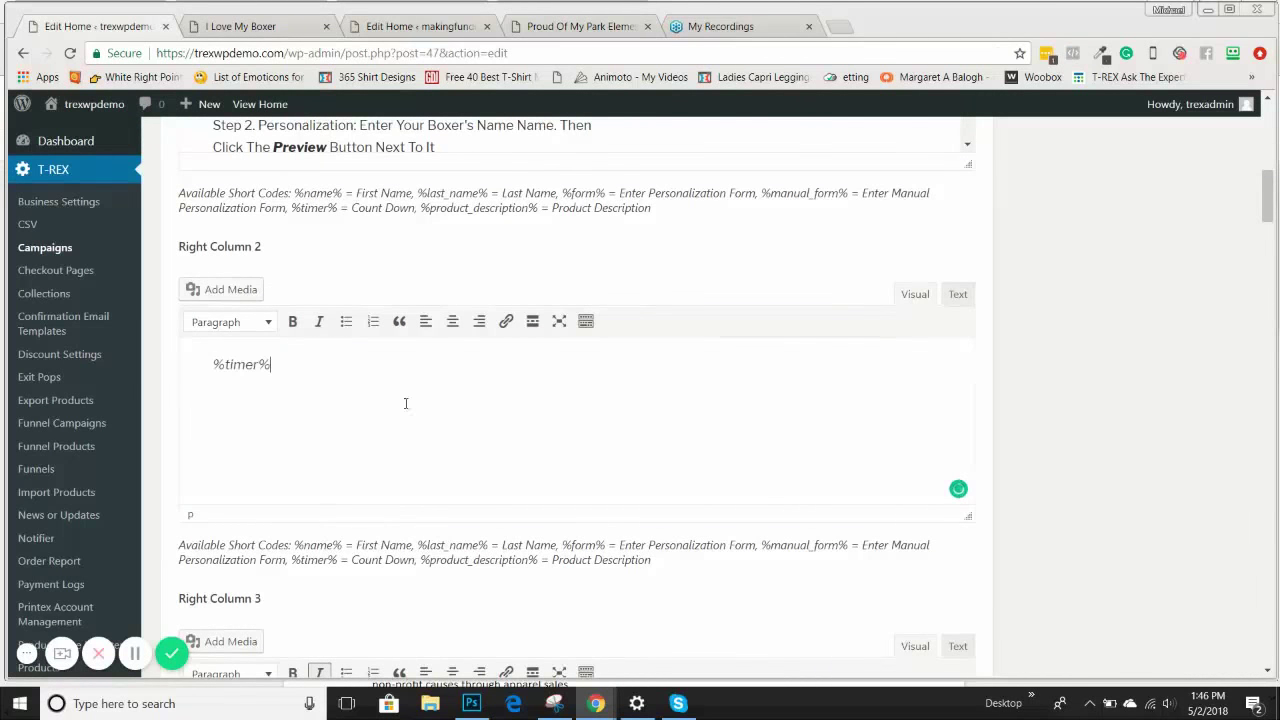
Delete the %timer% shortcode from the boxer campaign's Right Column 3.
{"action": "scroll", "coordinate": [400, 423], "scroll_direction": "down", "scroll_amount": 3}
{"action": "triple_click", "coordinate": [298, 469]}
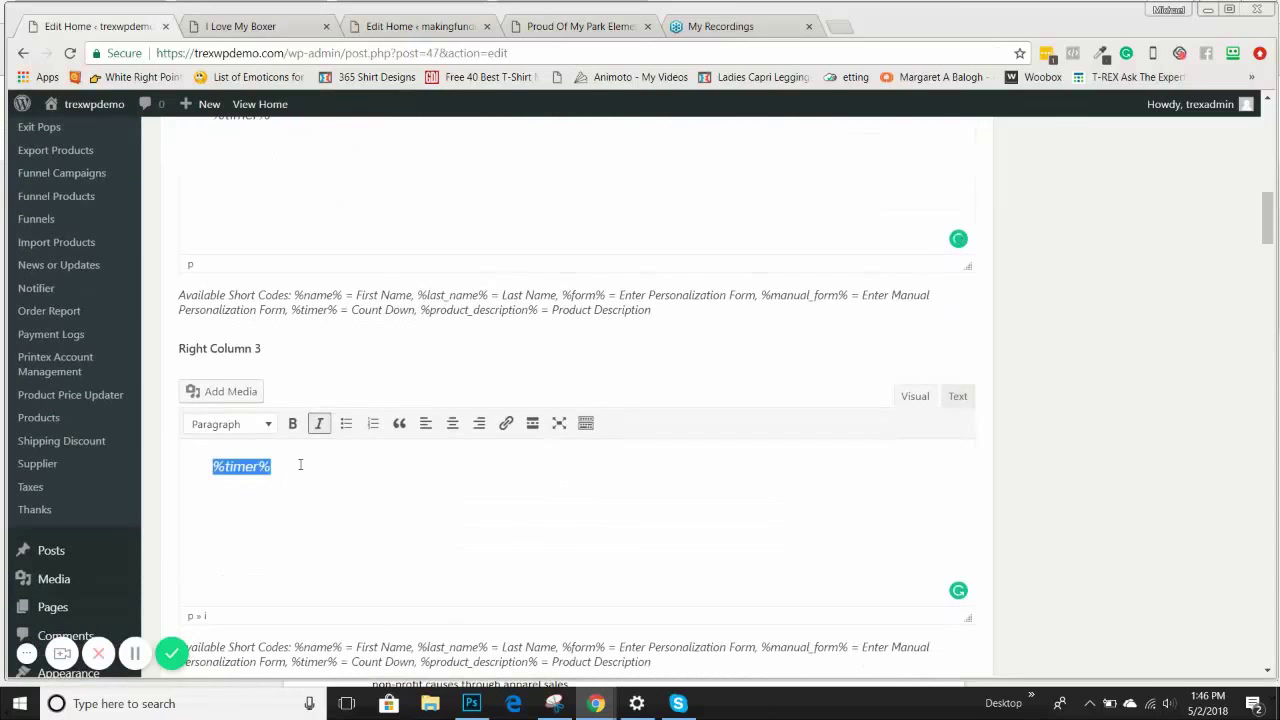
{"action": "key", "text": "Delete"}
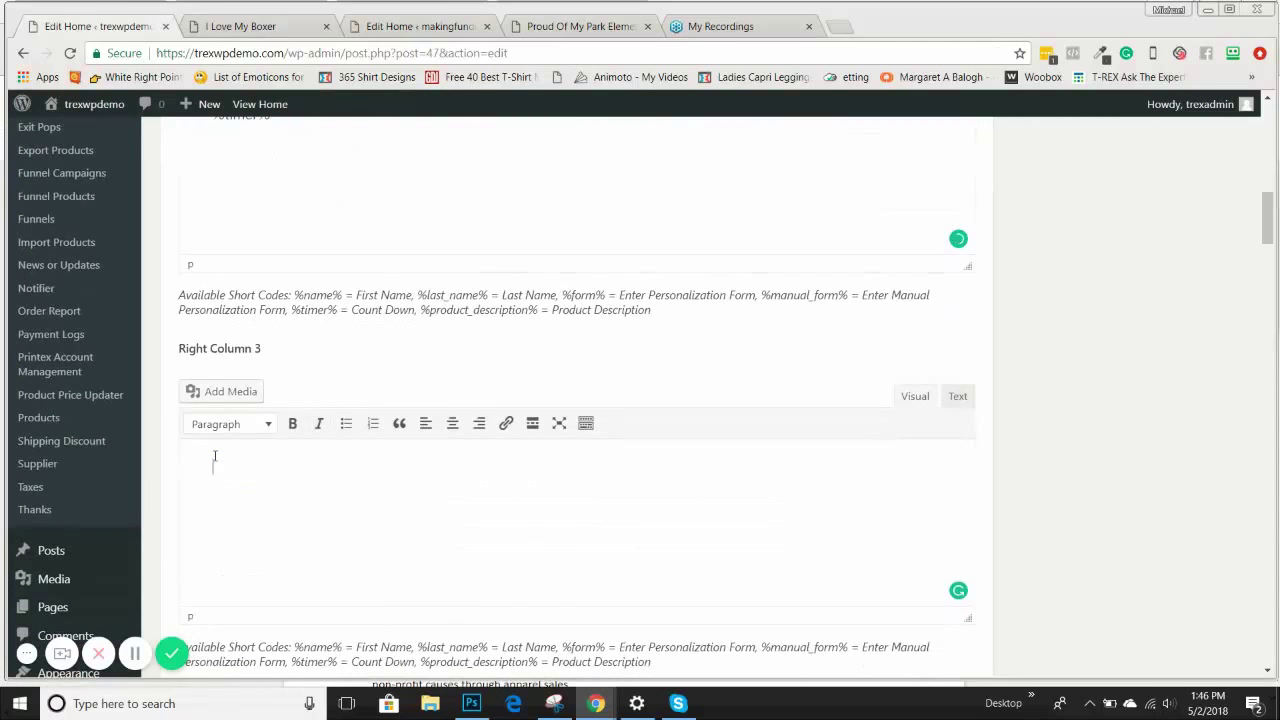
{"action": "scroll", "coordinate": [223, 371], "scroll_direction": "down", "scroll_amount": 4}
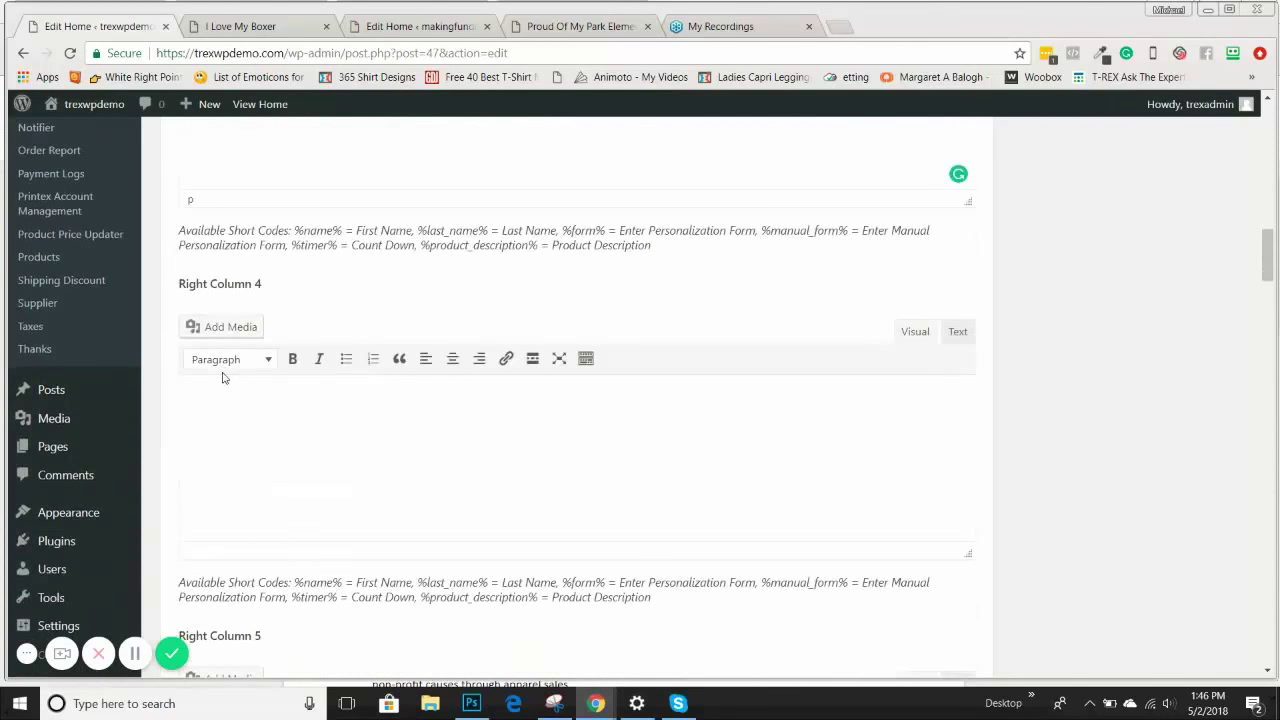
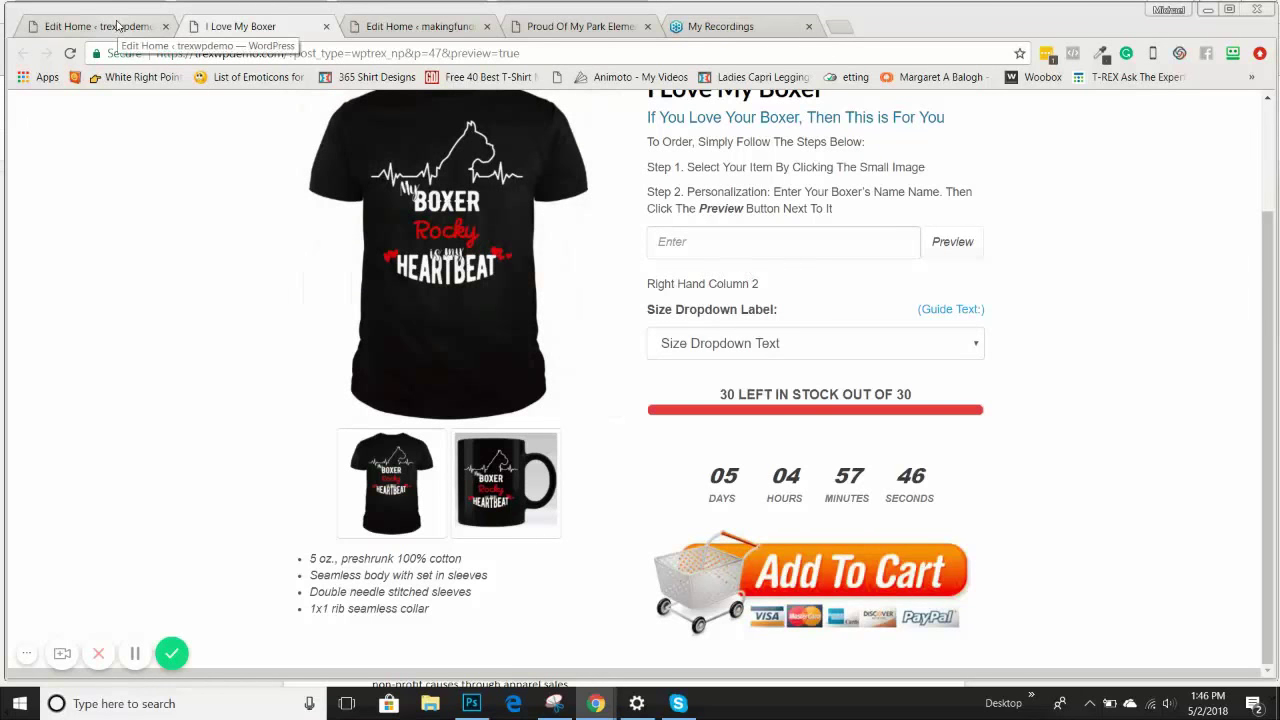
Return to the boxer campaign editor and remove the %timer% shortcode from Right Column 2.
{"action": "left_click", "coordinate": [117, 25]}
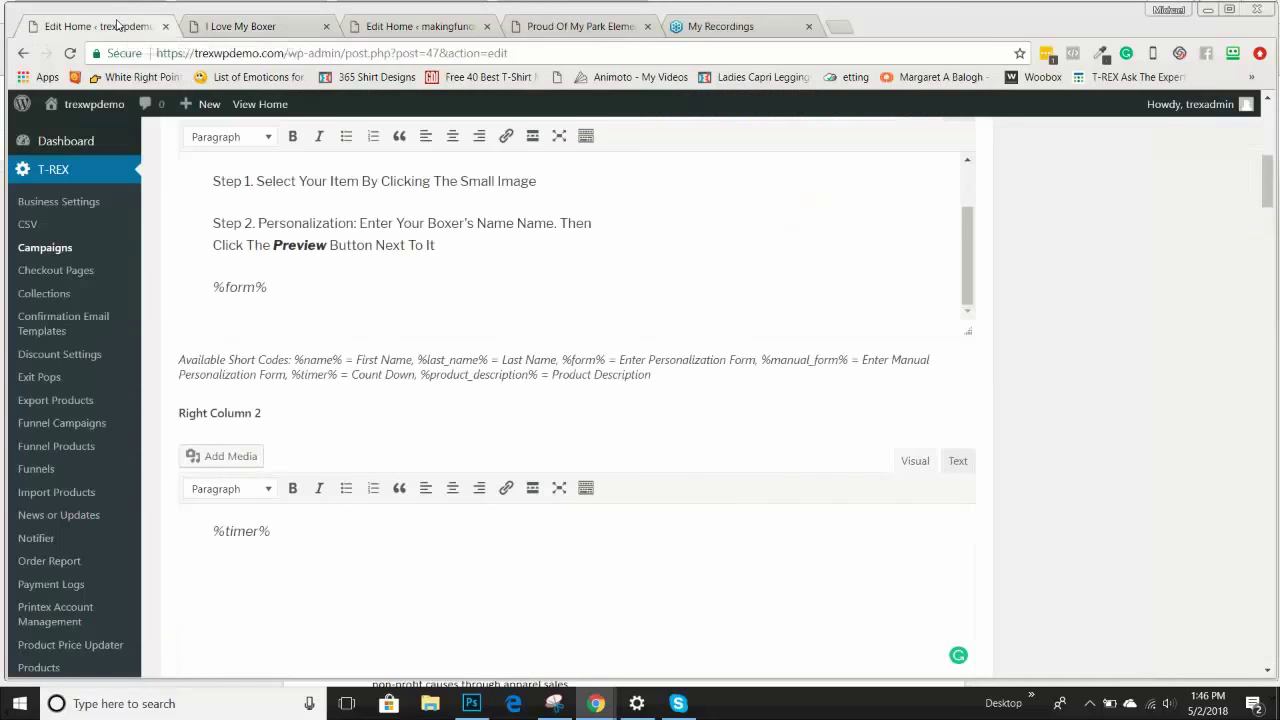
{"action": "left_click_drag", "start_coordinate": [302, 541], "coordinate": [211, 519]}
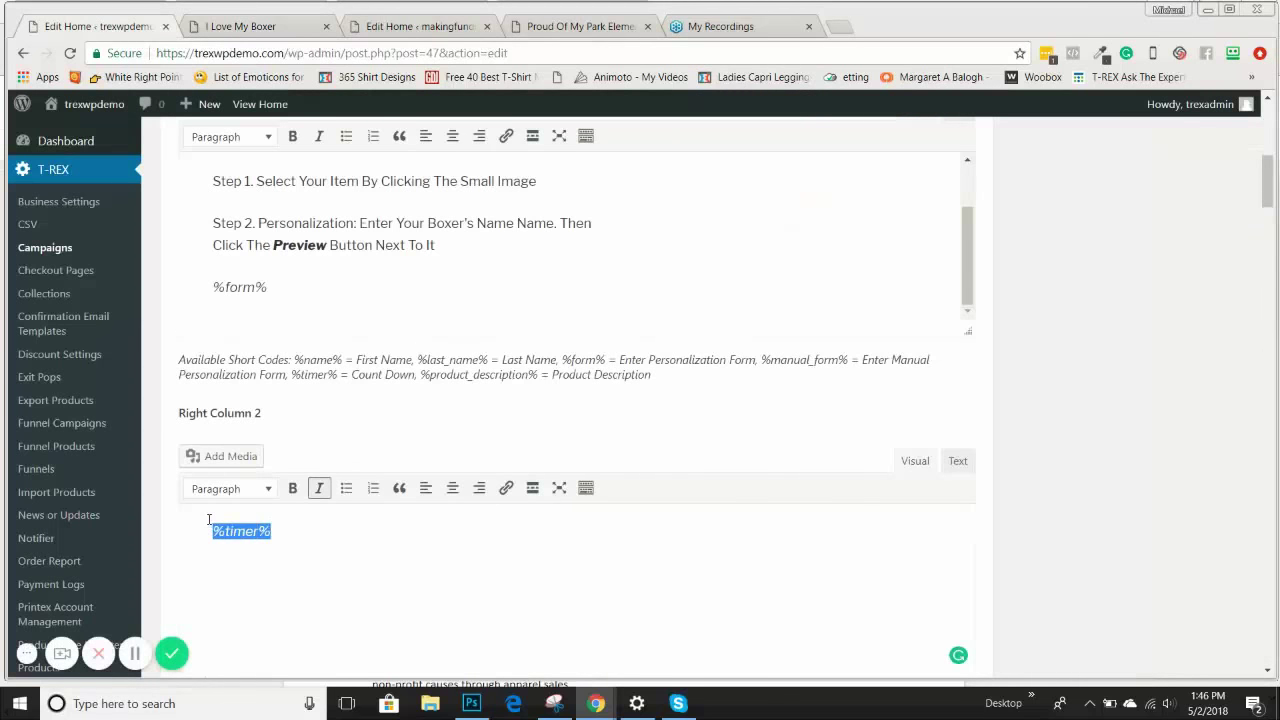
{"action": "key", "text": "BackSpace"}
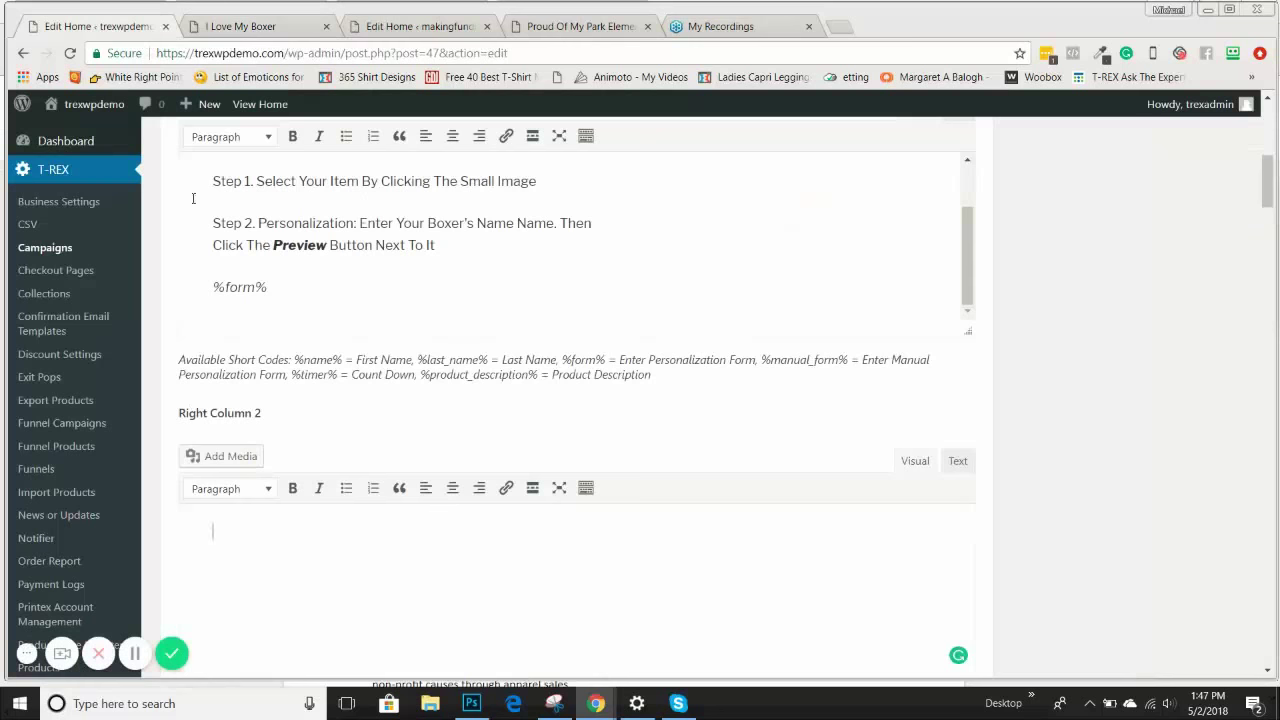
Write "Step 3. Select Your Size Below" in the boxer campaign's Right Column 2, reusing the step label copied from the first column.
{"action": "left_click_drag", "start_coordinate": [193, 198], "coordinate": [211, 250]}
{"action": "left_click", "coordinate": [211, 249]}
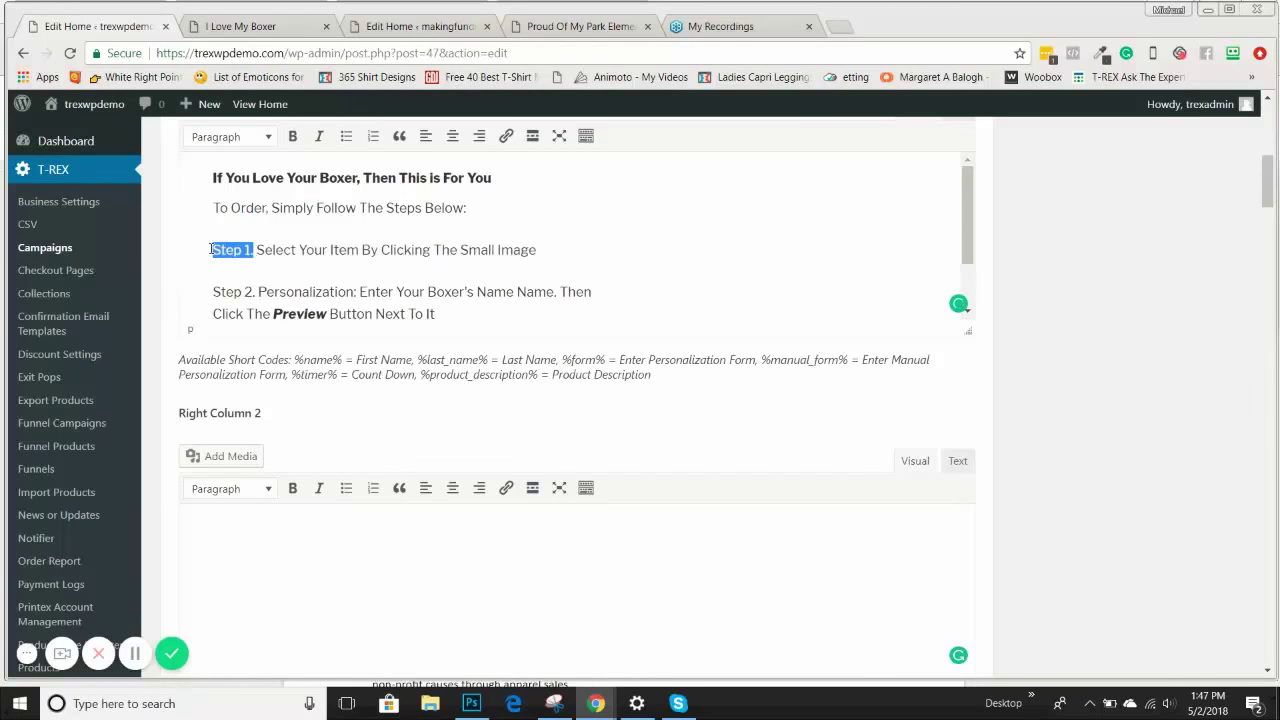
{"action": "left_click", "coordinate": [254, 540]}
{"action": "type", "text": "Step 1."}
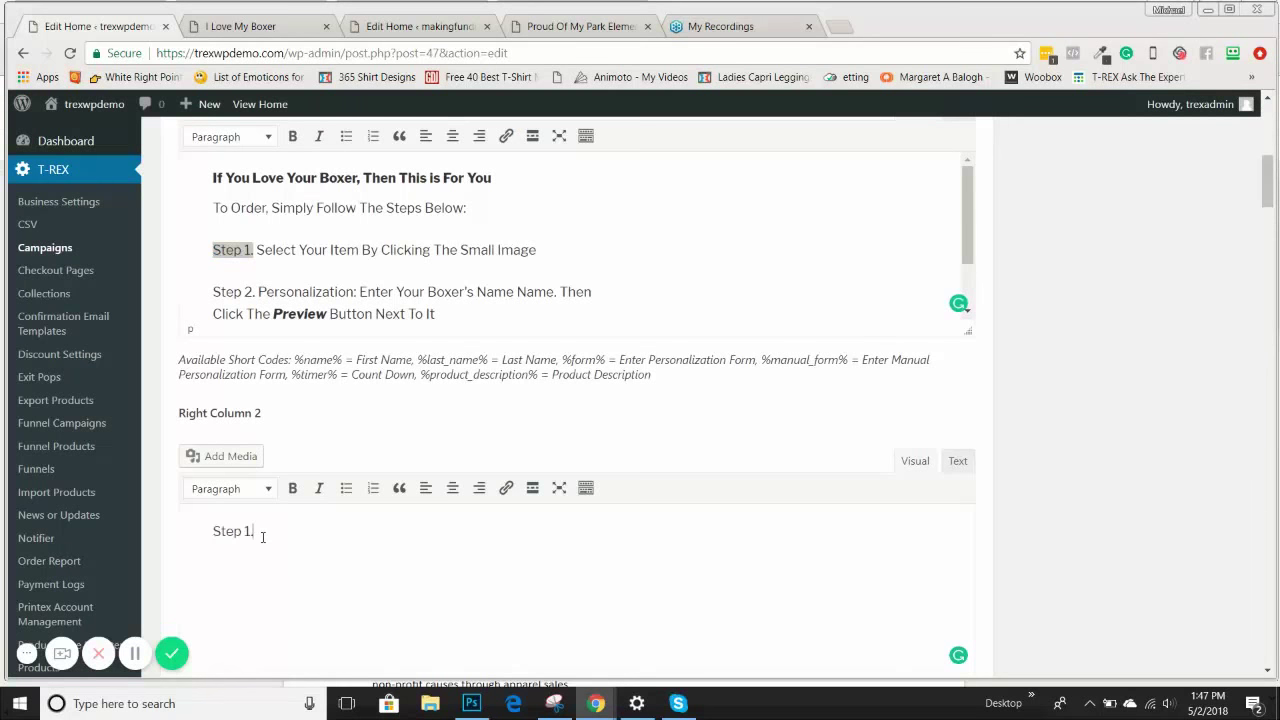
{"action": "double_click", "coordinate": [249, 528]}
{"action": "type", "text": "3. Select Your Size Below"}
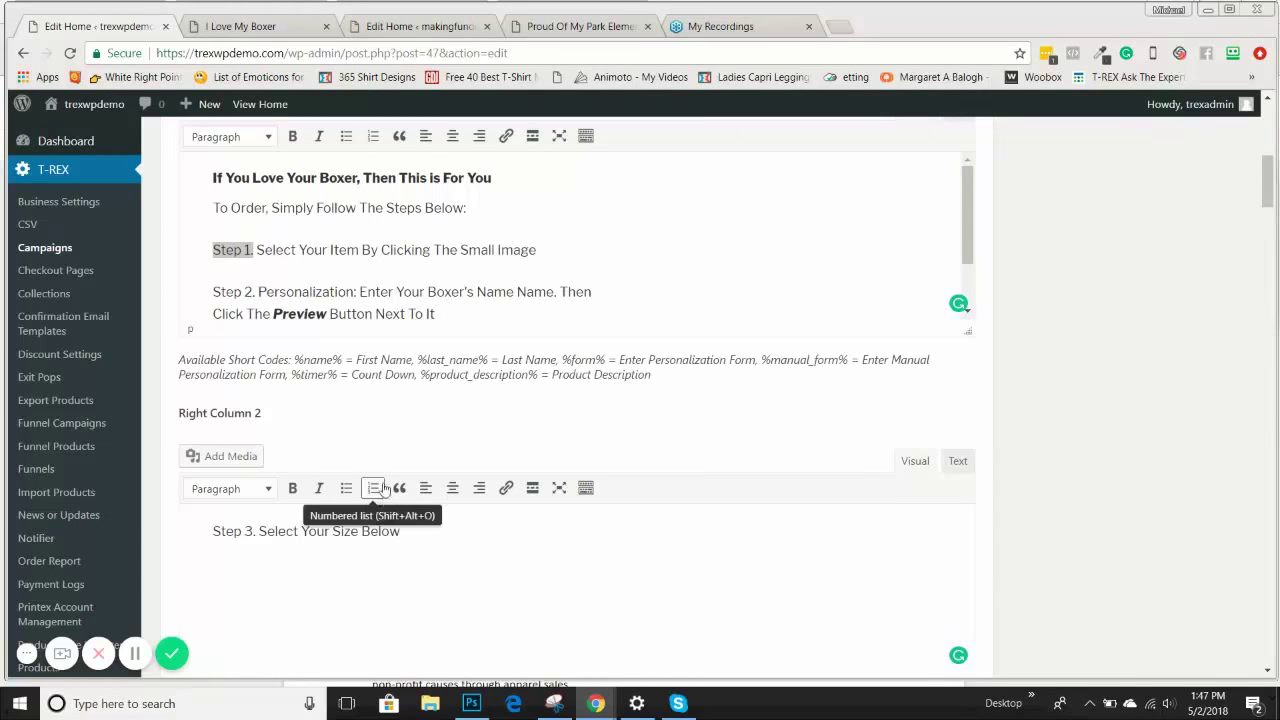
{"action": "left_click", "coordinate": [257, 291]}
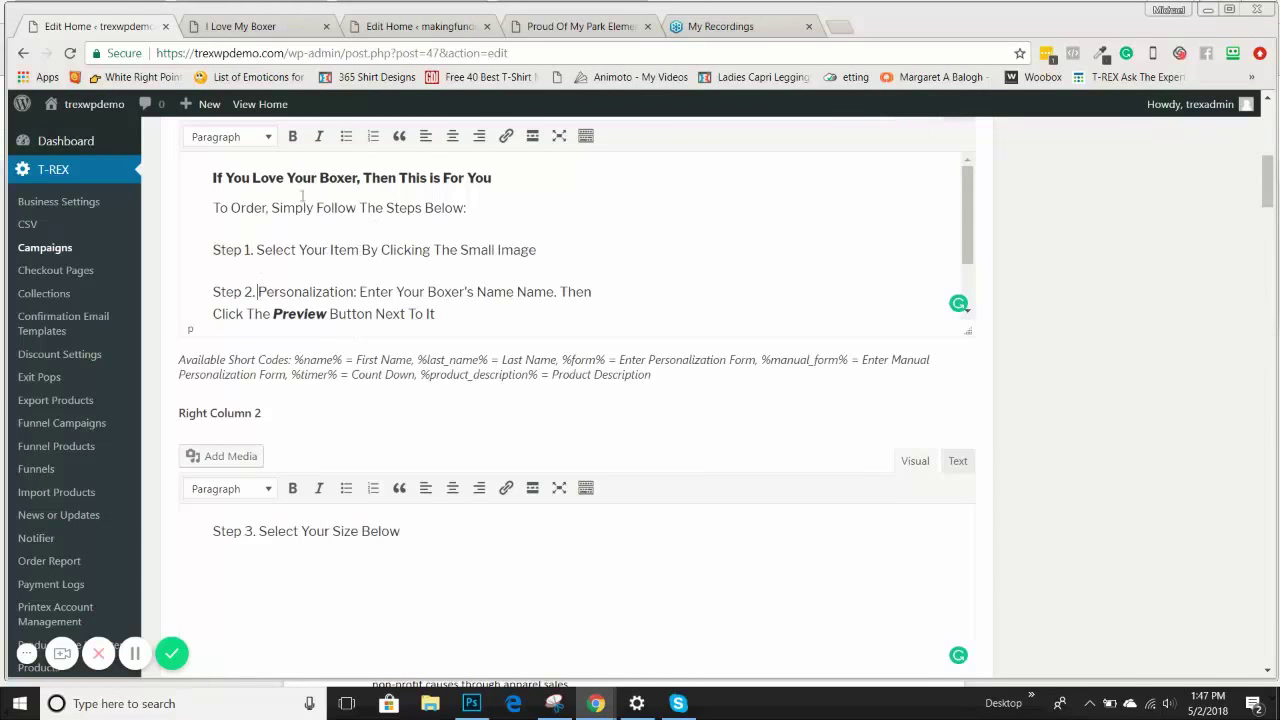
Check the size dropdown and the Right Column 2 placement on the I Love My Boxer preview against the editor.
{"action": "left_click", "coordinate": [258, 26]}
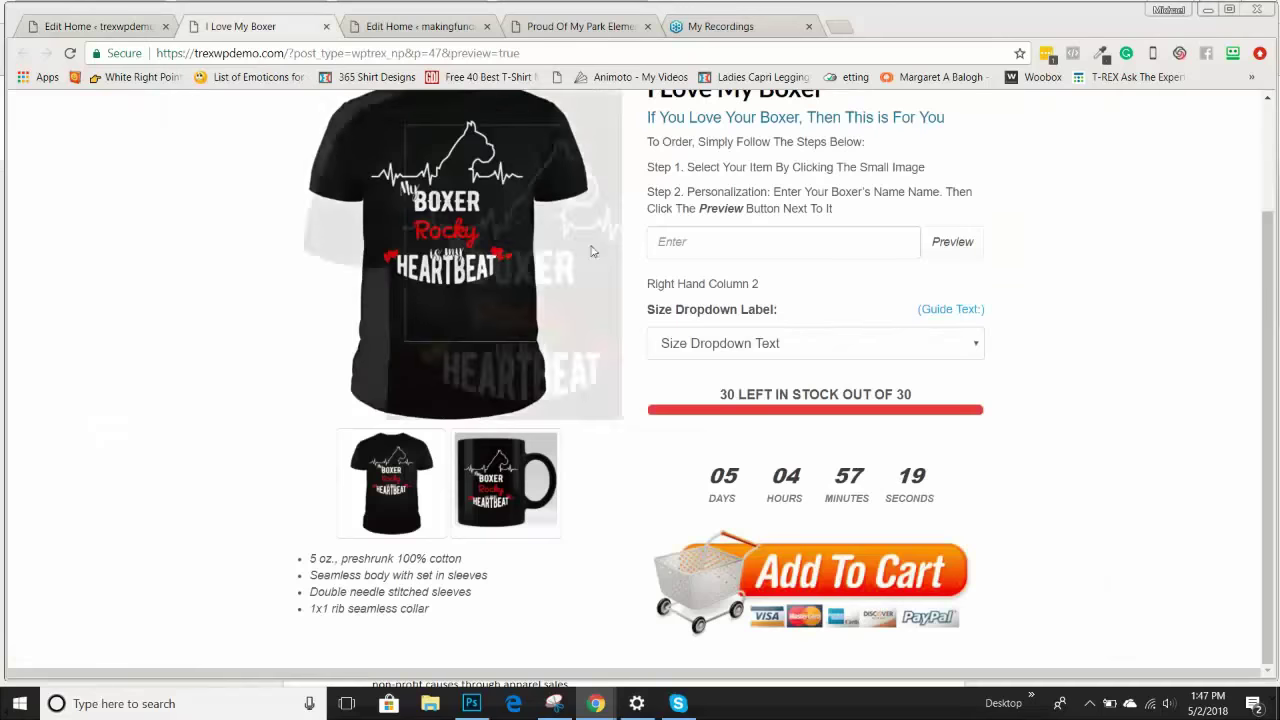
{"action": "left_click", "coordinate": [724, 347]}
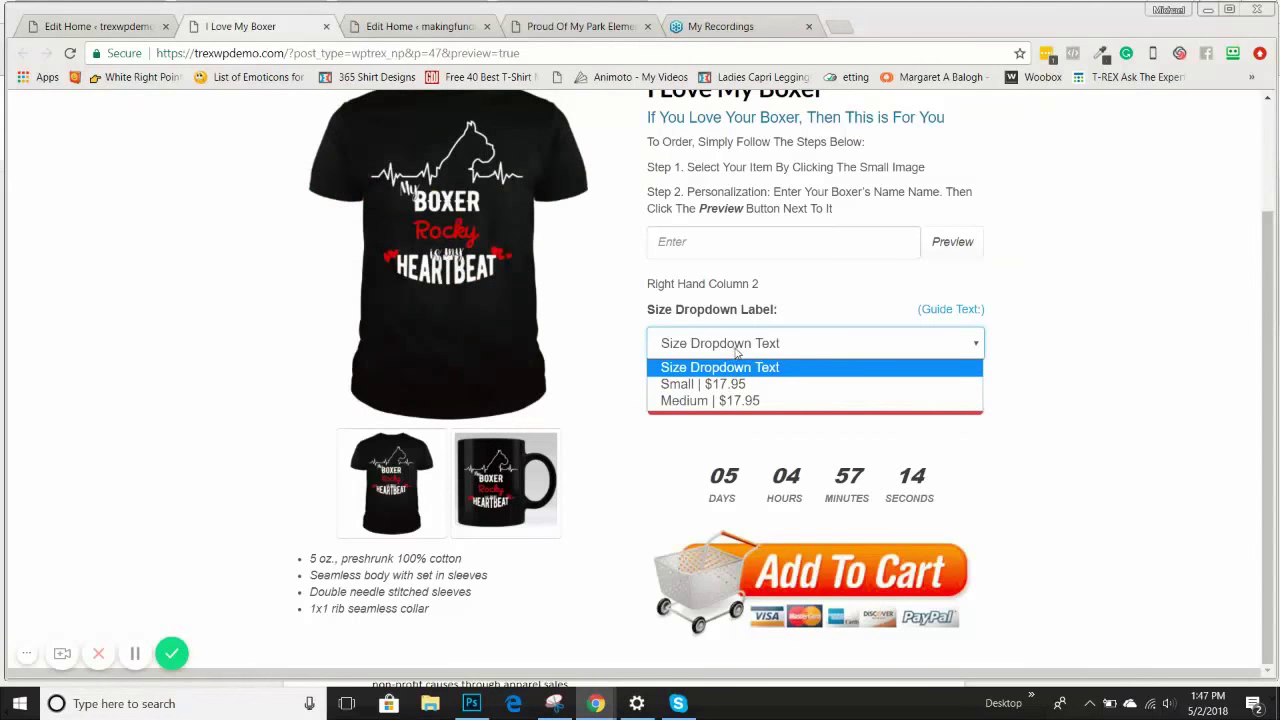
{"action": "left_click", "coordinate": [724, 340]}
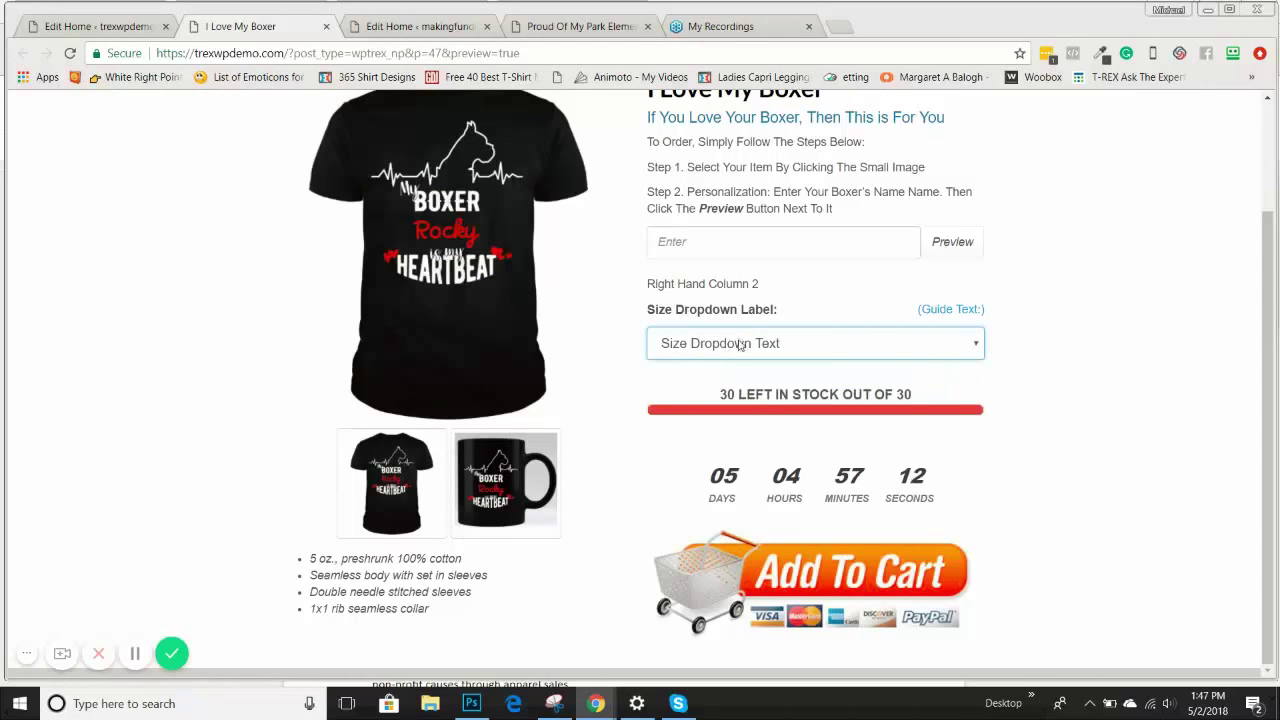
{"action": "key", "text": "ctrl+shift+Tab"}
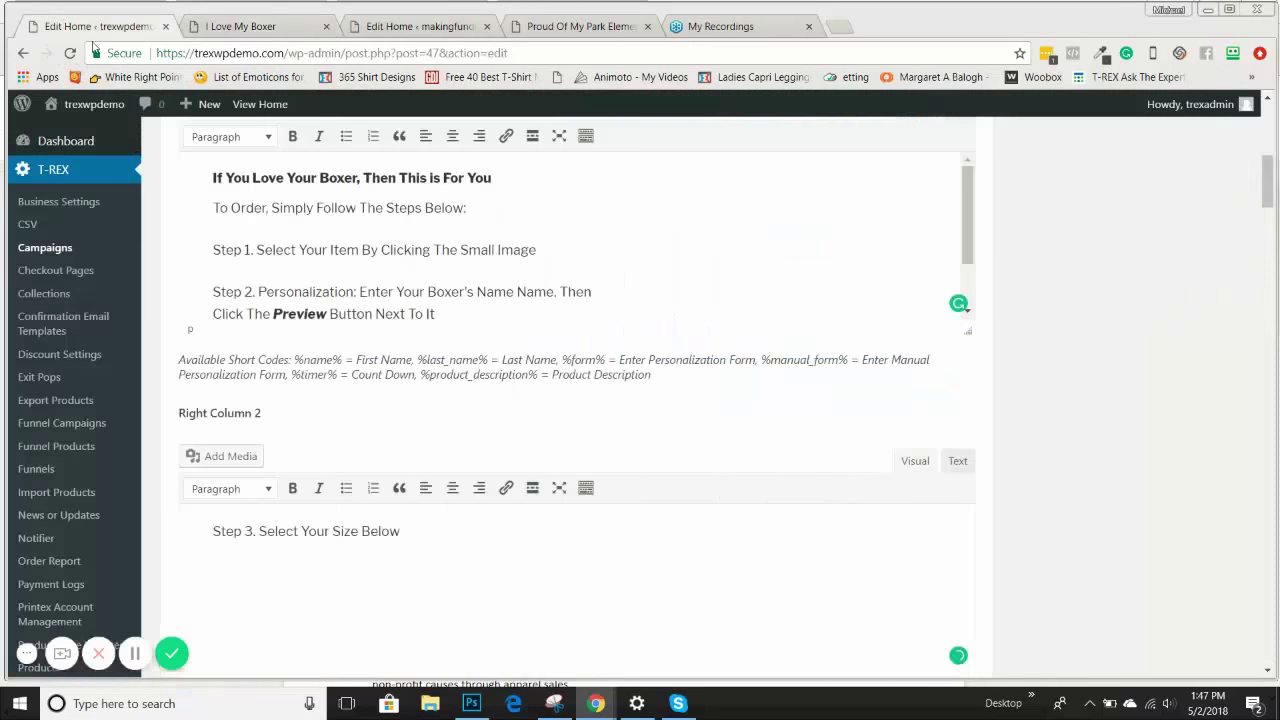
{"action": "scroll", "coordinate": [396, 355], "scroll_direction": "down", "scroll_amount": 3}
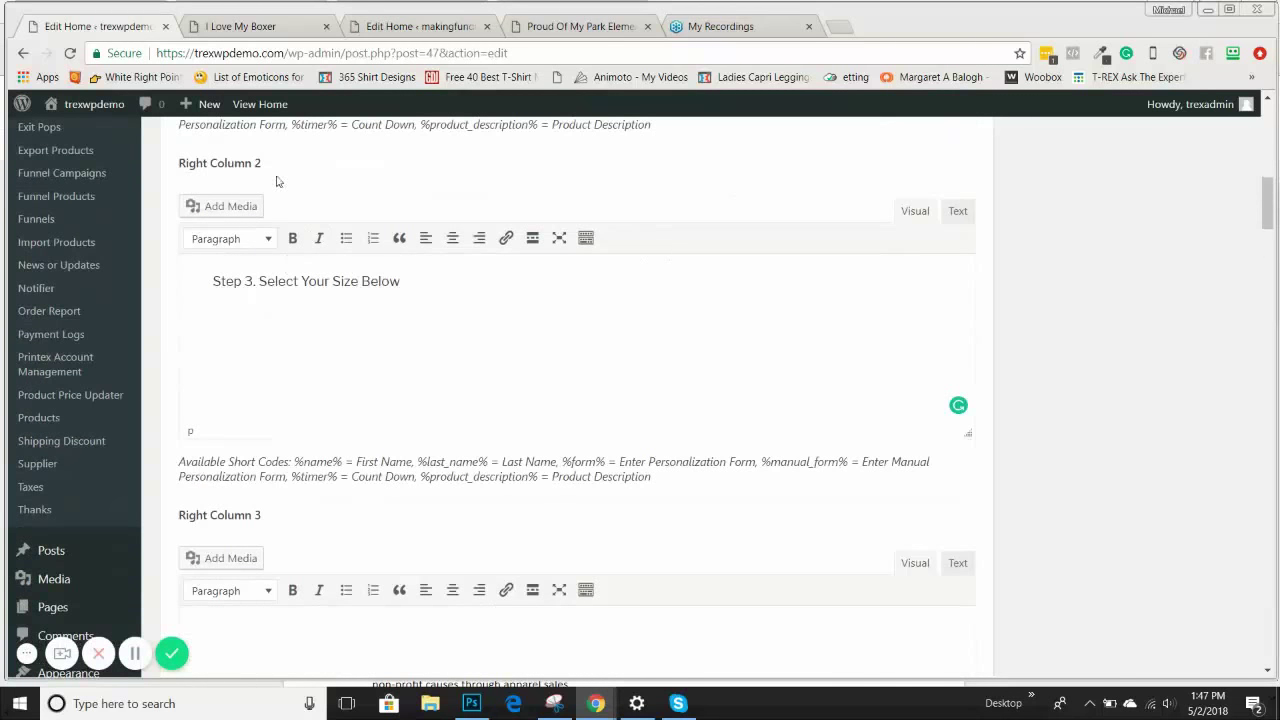
{"action": "left_click", "coordinate": [242, 35]}
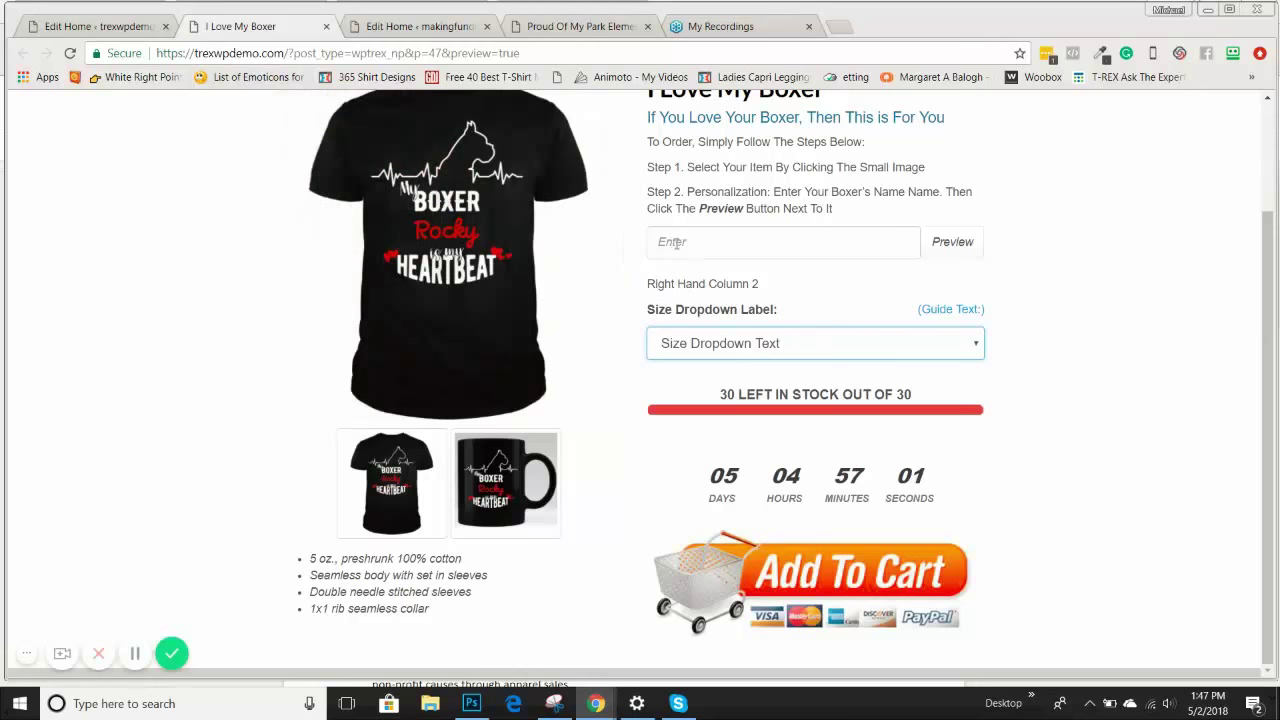
Review the boxer campaign's Left Column 1 and highlight %product_description% in its list of available shortcodes.
{"action": "left_click", "coordinate": [92, 30]}
{"action": "scroll", "coordinate": [239, 416], "scroll_direction": "down", "scroll_amount": 8}
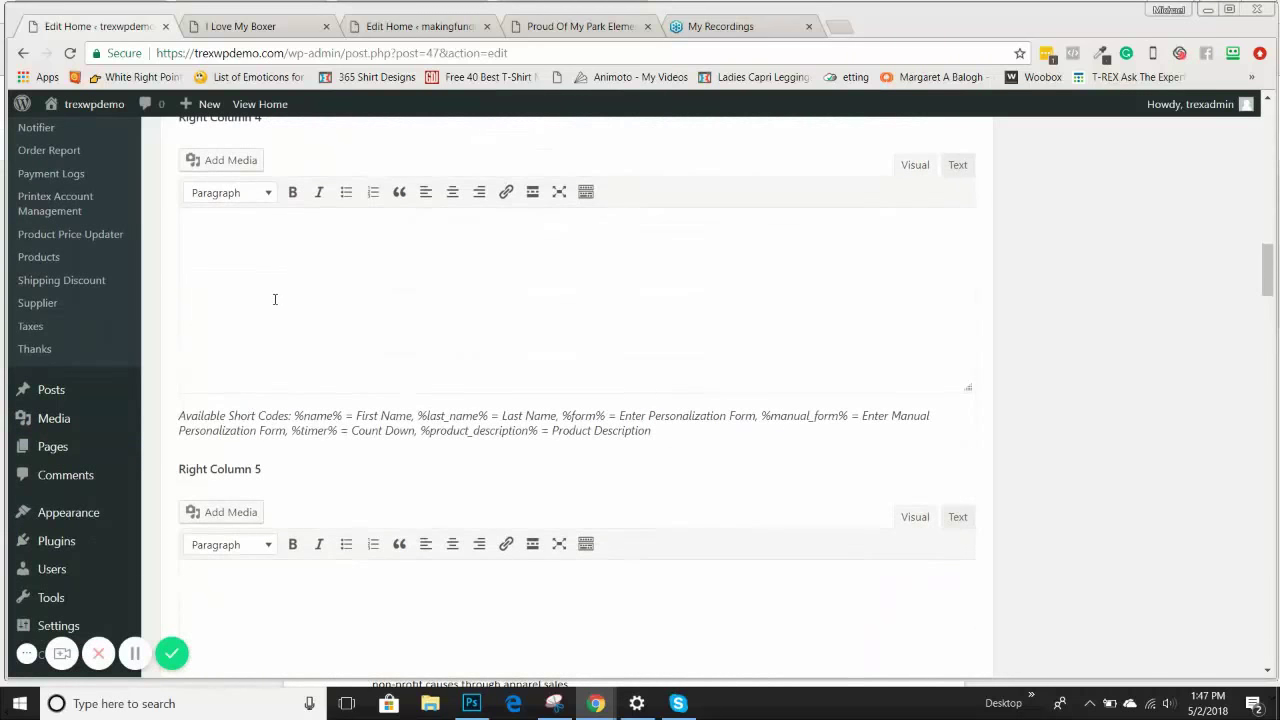
{"action": "scroll", "coordinate": [276, 297], "scroll_direction": "down", "scroll_amount": 5}
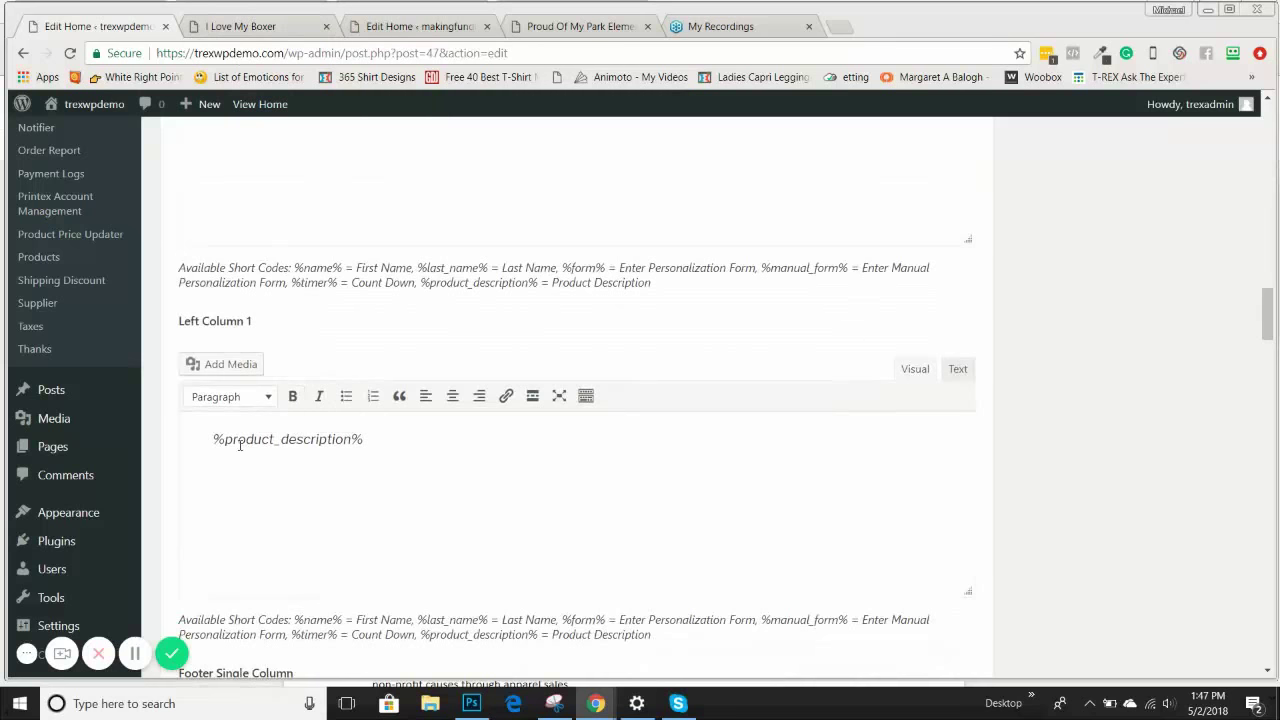
{"action": "scroll", "coordinate": [222, 441], "scroll_direction": "down", "scroll_amount": 2}
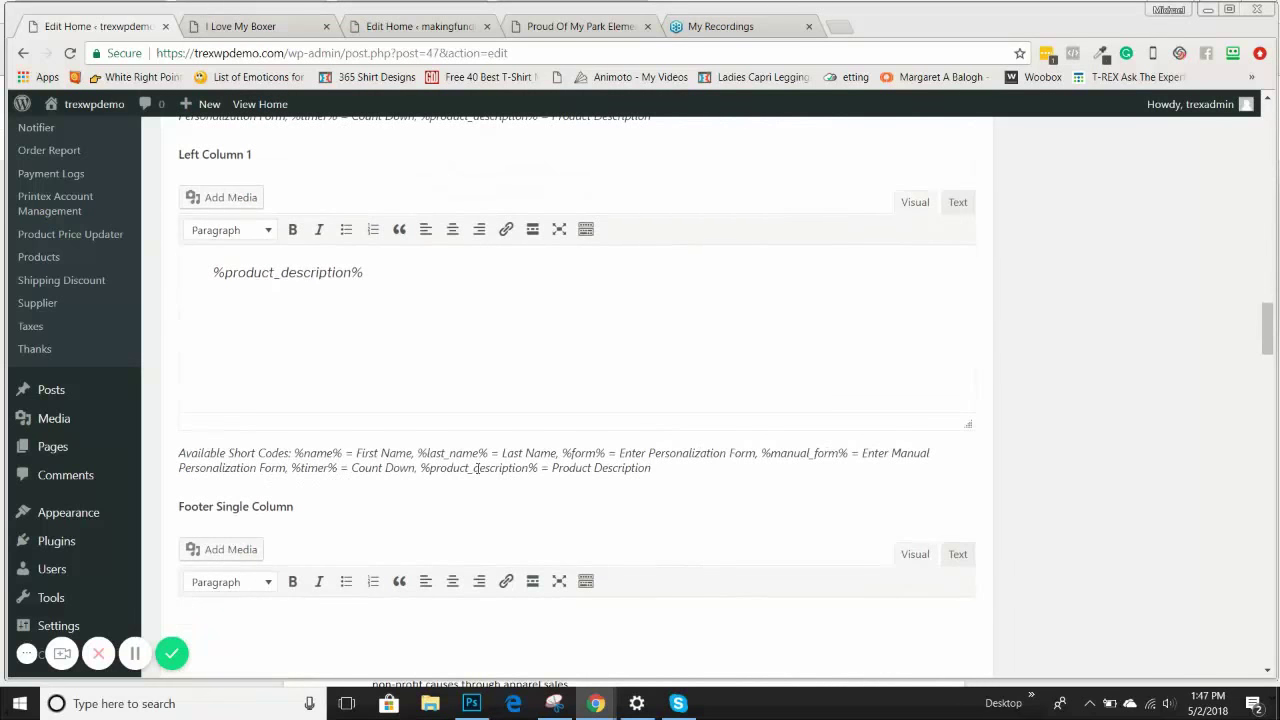
{"action": "left_click_drag", "start_coordinate": [416, 462], "coordinate": [545, 464]}
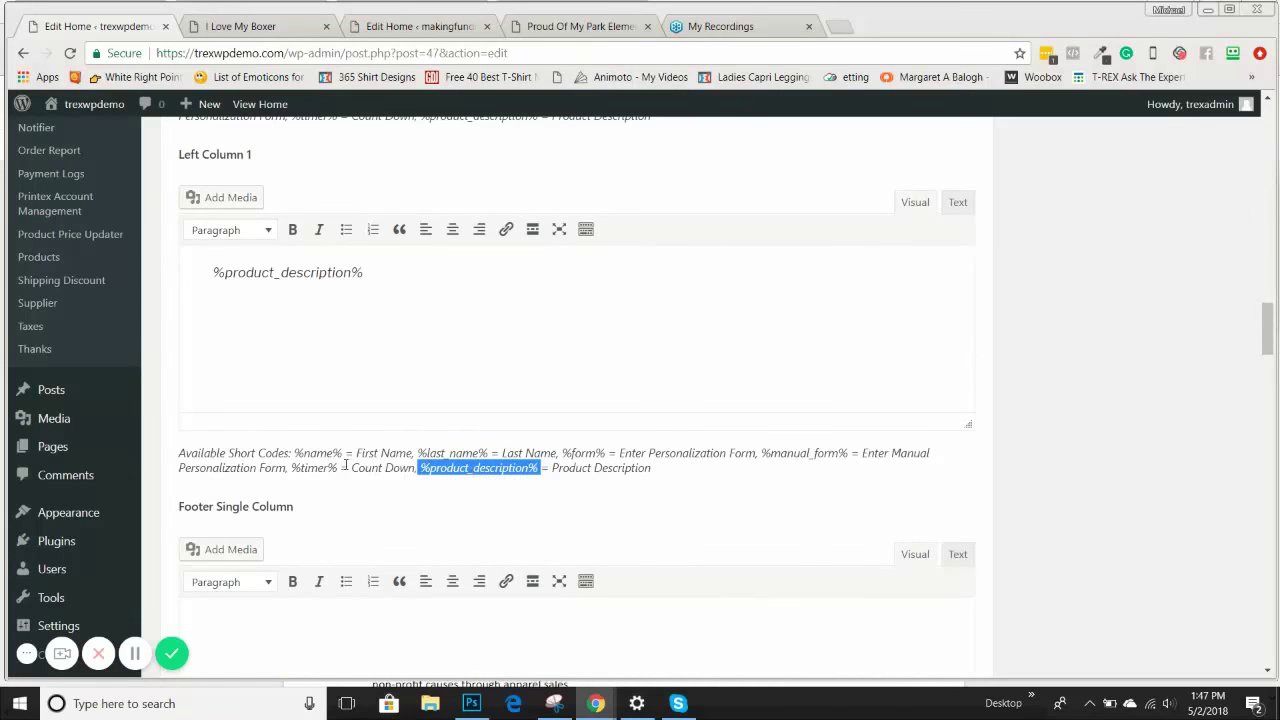
{"action": "mouse_move", "coordinate": [86, 390]}
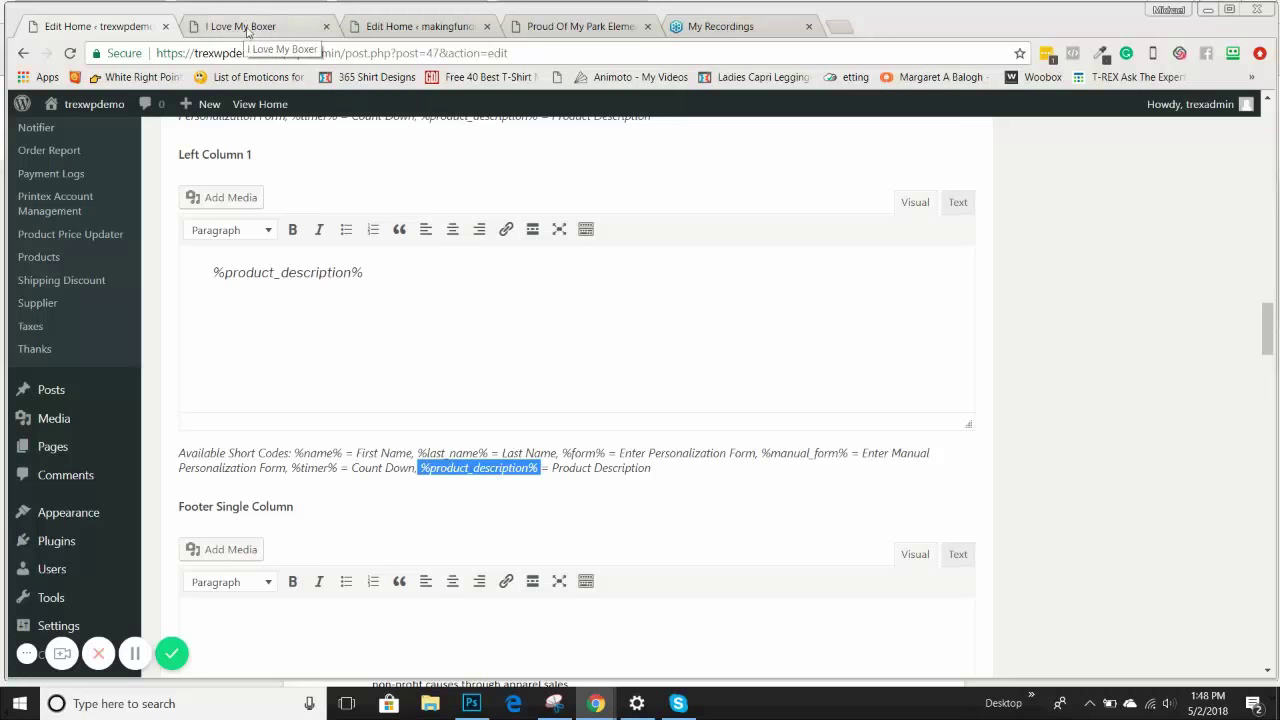
Switch the boxer preview to the mug and examine the product description under the thumbnails.
{"action": "left_click", "coordinate": [250, 28]}
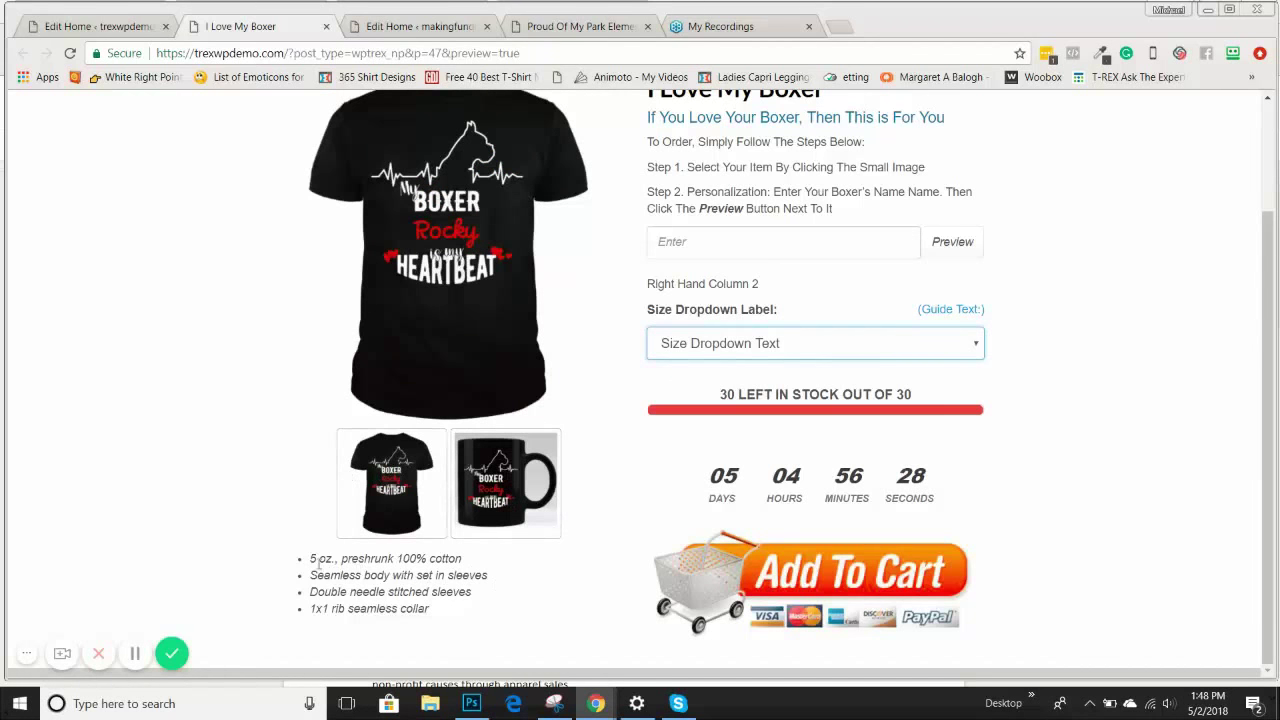
{"action": "left_click", "coordinate": [553, 462]}
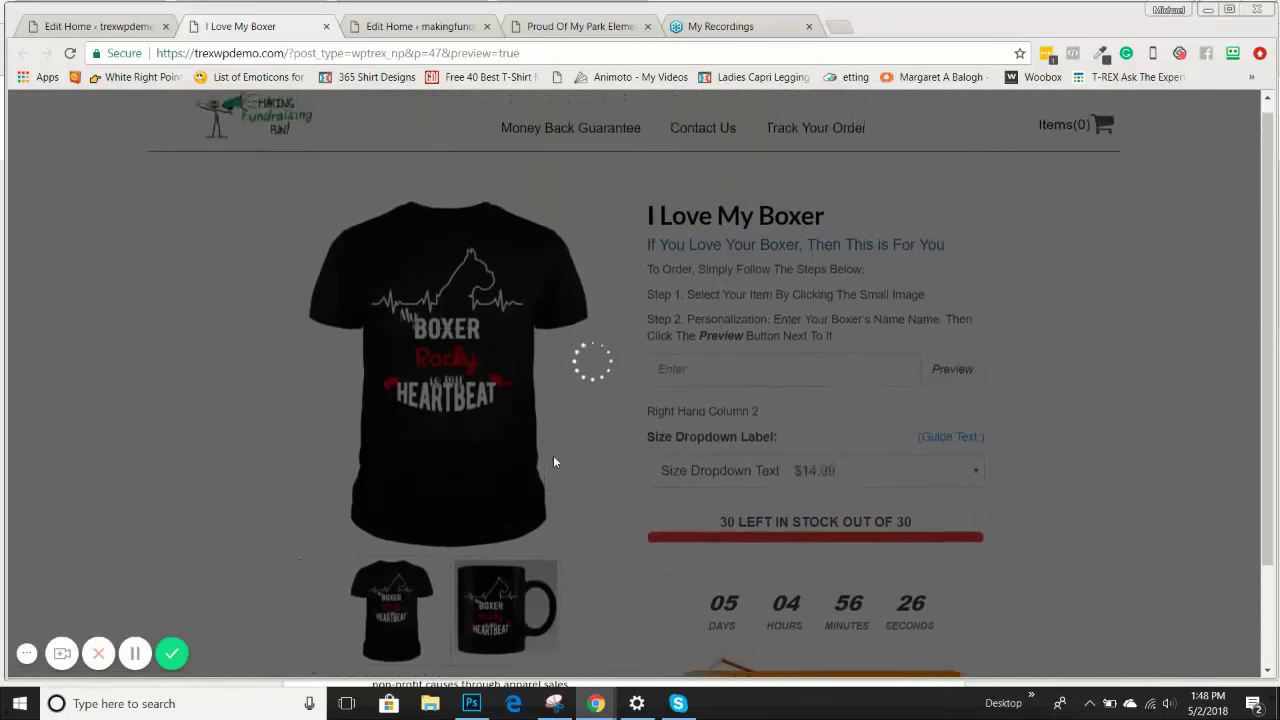
{"action": "scroll", "coordinate": [292, 454], "scroll_direction": "down", "scroll_amount": 1}
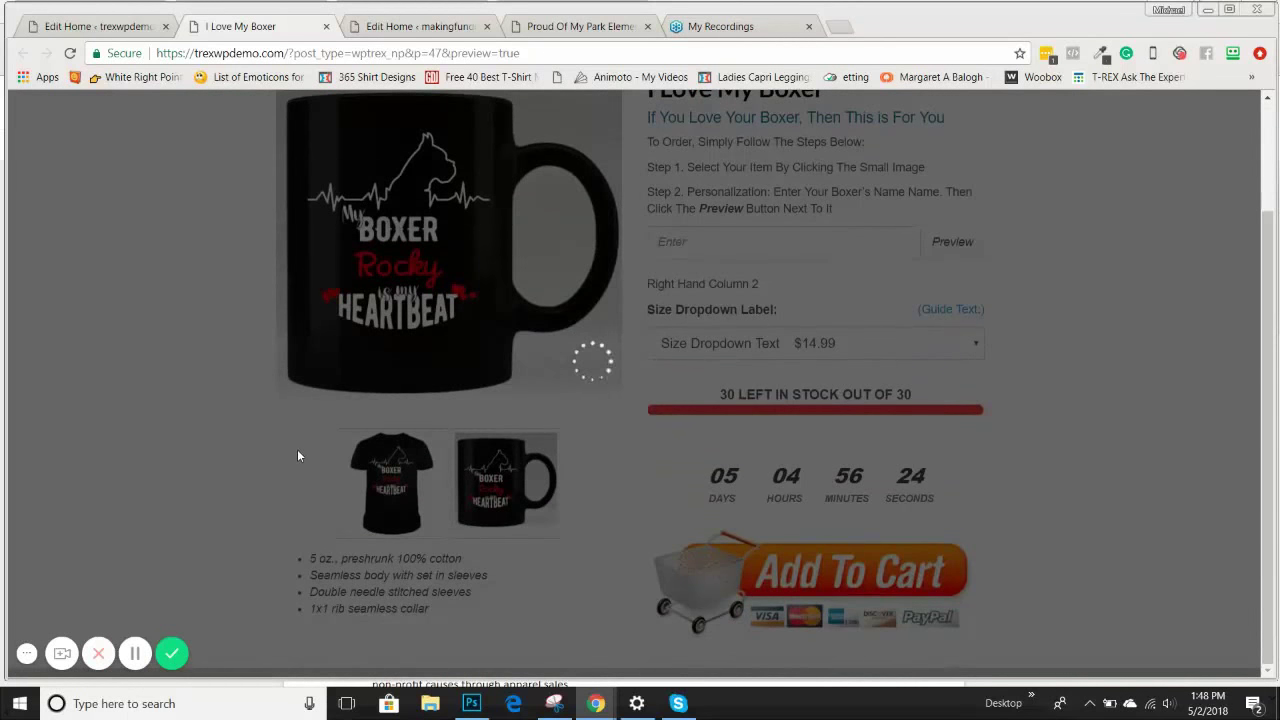
{"action": "scroll", "coordinate": [299, 451], "scroll_direction": "down", "scroll_amount": 1}
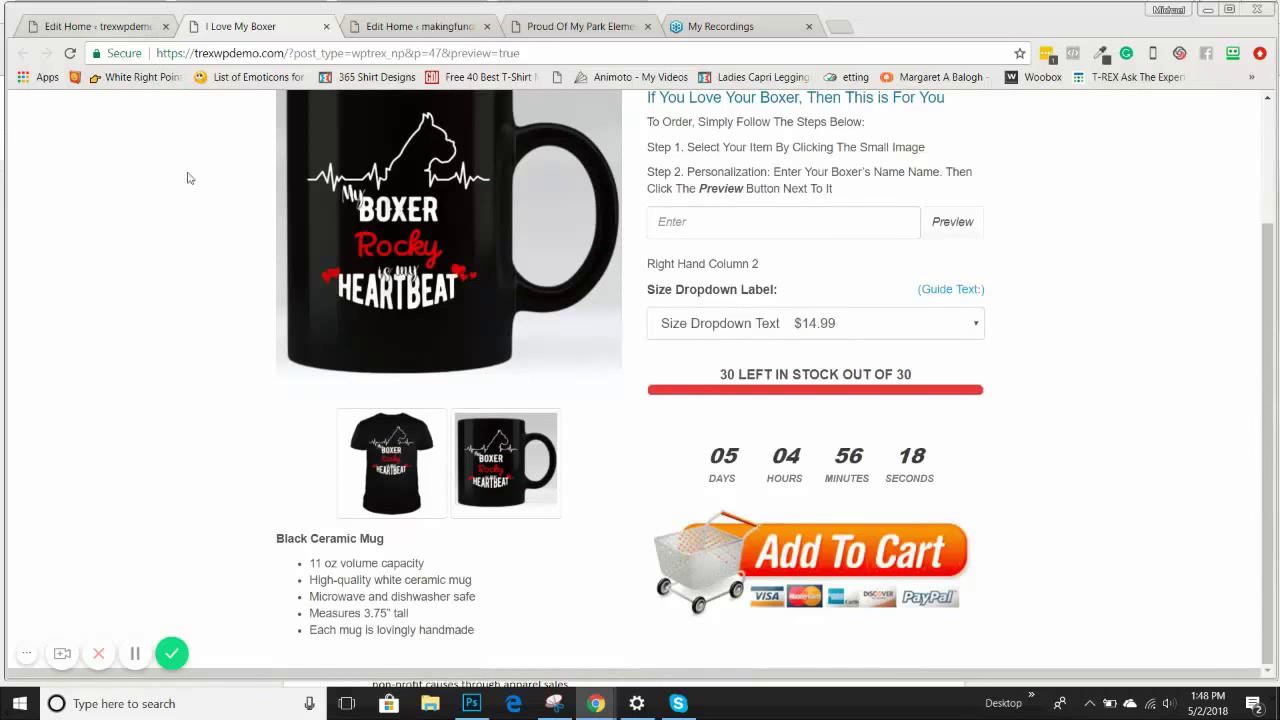
Look through the Park Elementary campaign's Right Columns 2 to 5 for content to reuse.
{"action": "left_click", "coordinate": [427, 30]}
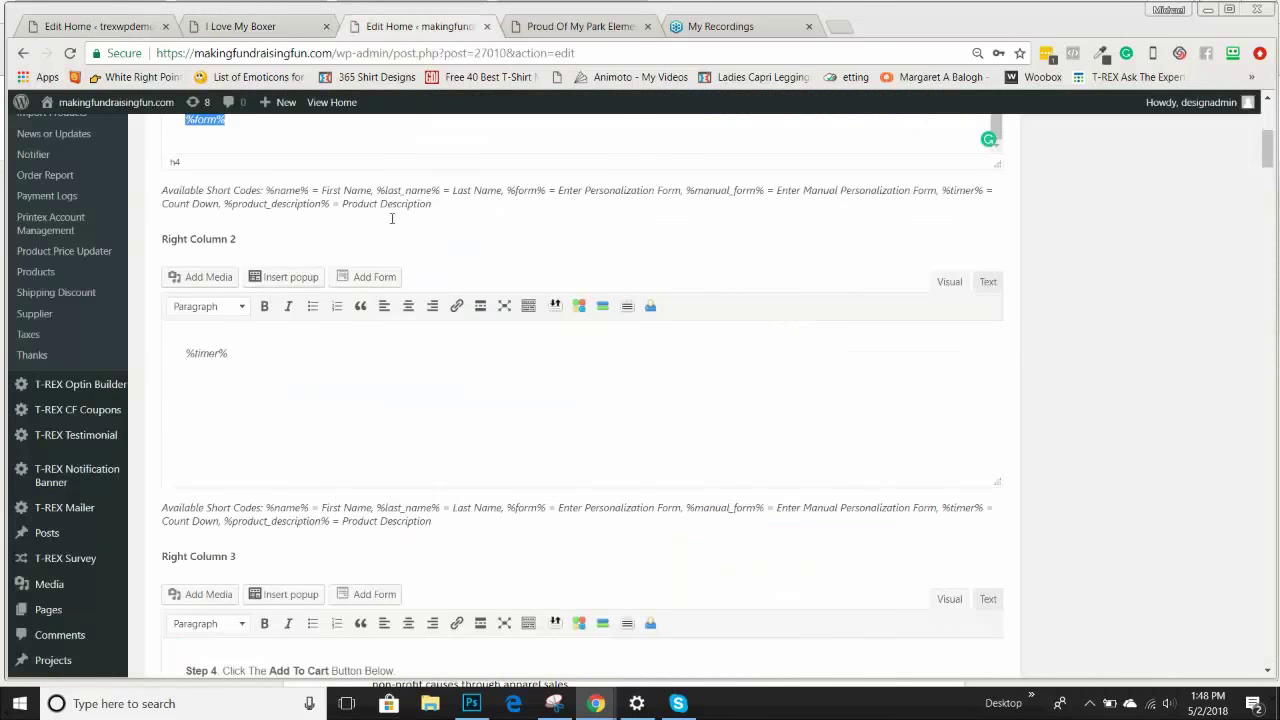
{"action": "scroll", "coordinate": [346, 348], "scroll_direction": "down", "scroll_amount": 6}
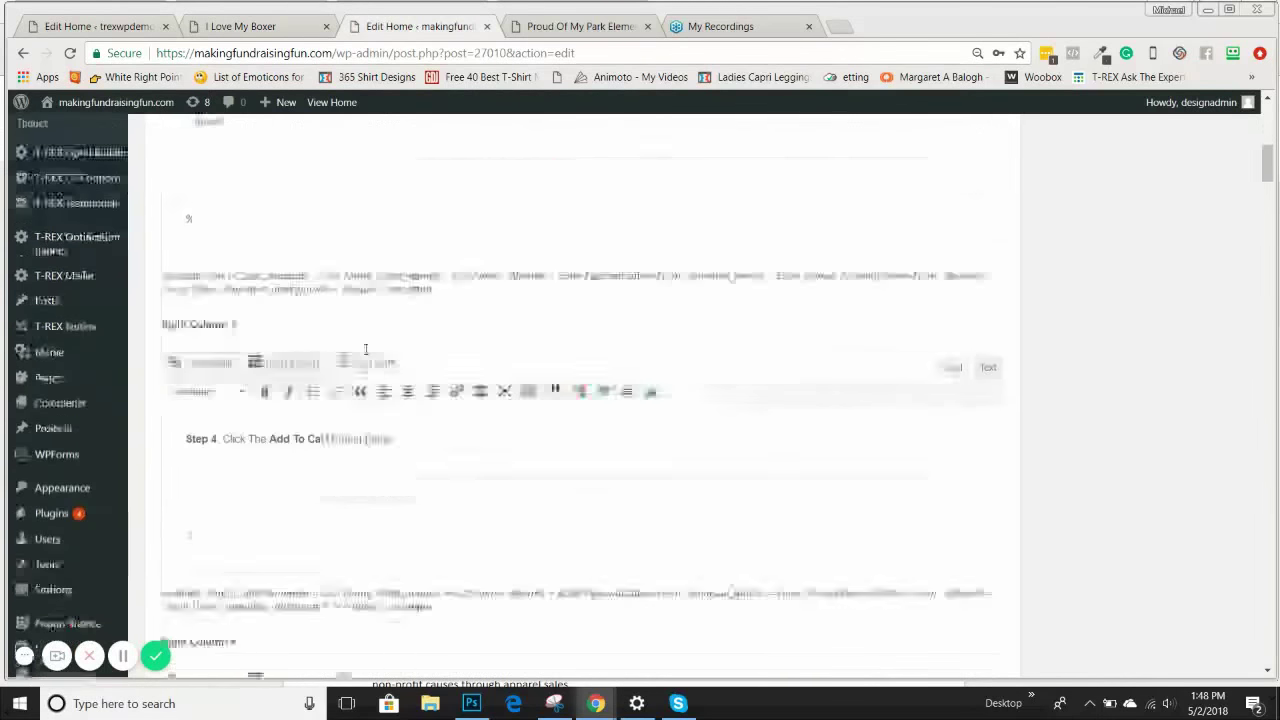
{"action": "scroll", "coordinate": [371, 345], "scroll_direction": "down", "scroll_amount": 2}
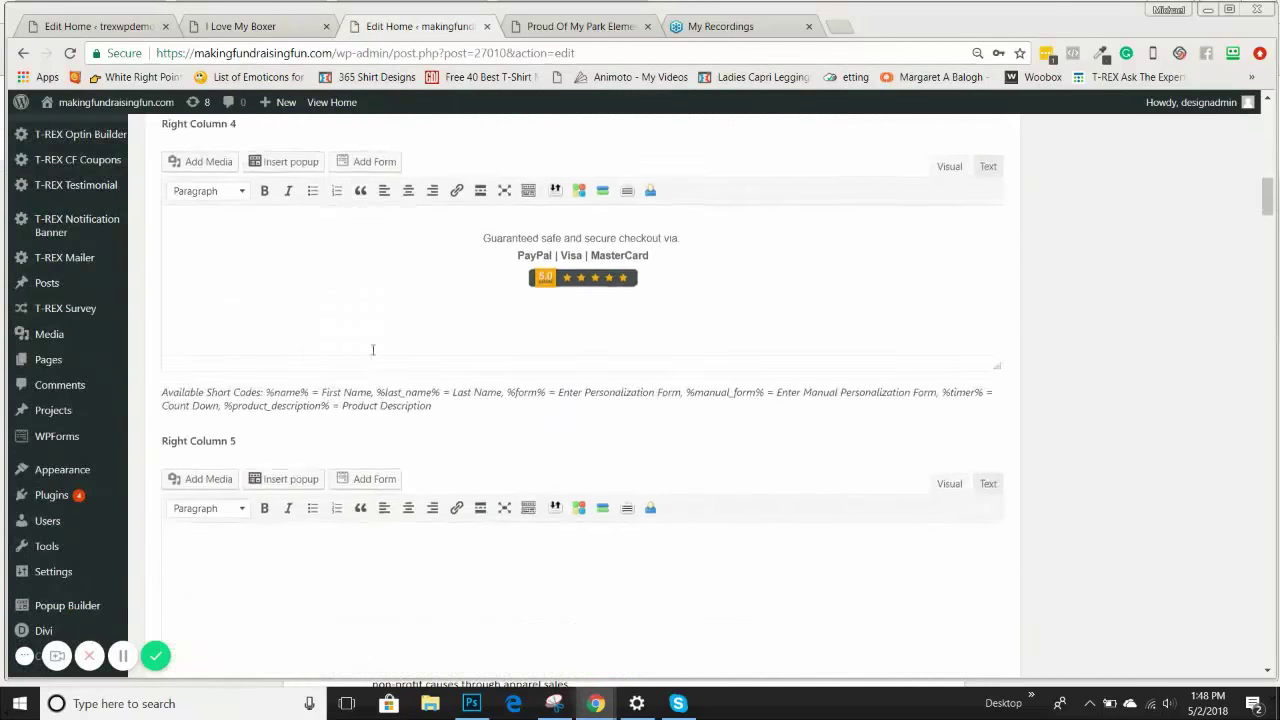
{"action": "scroll", "coordinate": [371, 345], "scroll_direction": "up", "scroll_amount": 5}
Compare the boxer campaign's Footer Single Column with the lower part and footer of the Park Elementary shop page.
{"action": "left_click", "coordinate": [104, 26]}
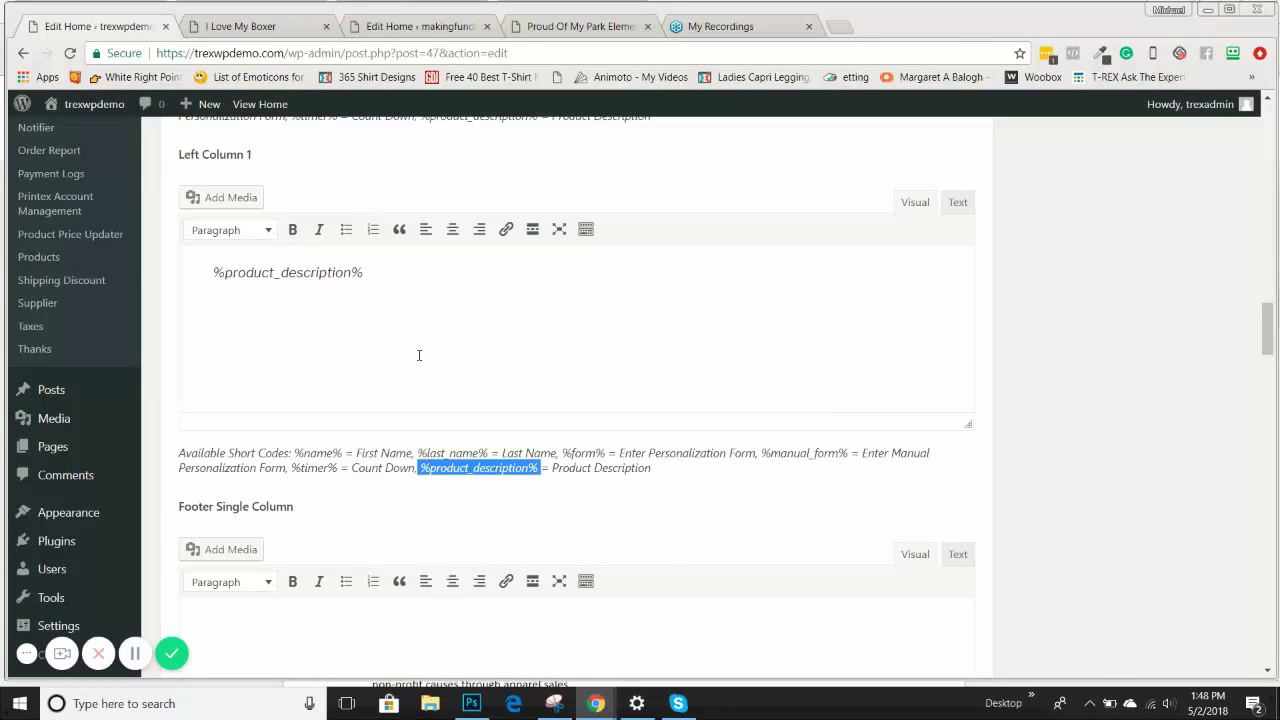
{"action": "scroll", "coordinate": [419, 355], "scroll_direction": "up", "scroll_amount": 1}
{"action": "scroll", "coordinate": [420, 360], "scroll_direction": "down", "scroll_amount": 4}
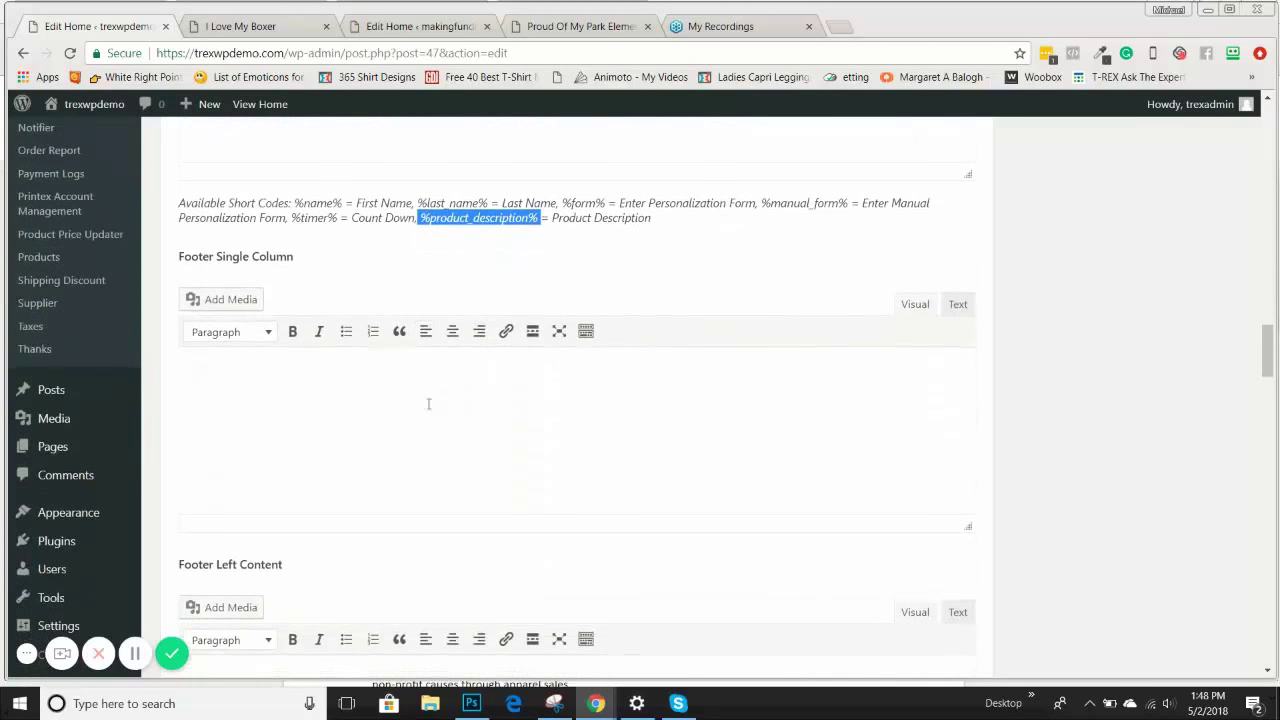
{"action": "left_click", "coordinate": [424, 428]}
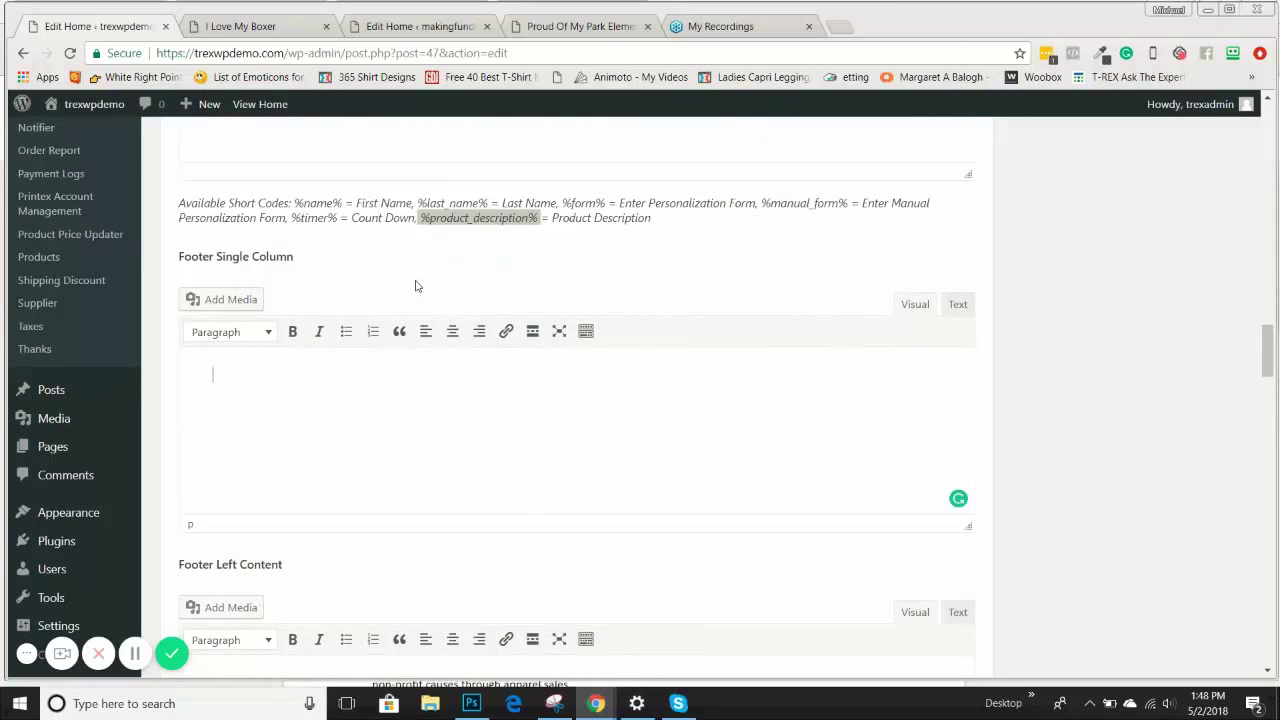
{"action": "left_click", "coordinate": [600, 32]}
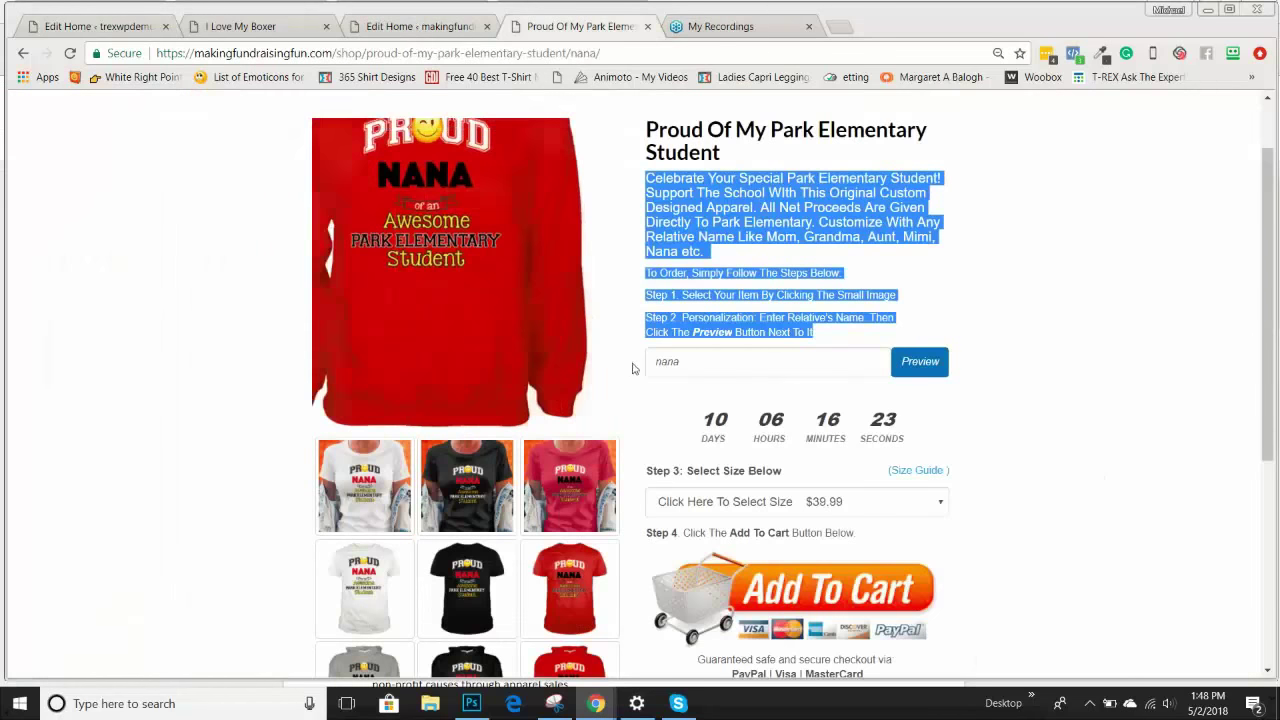
{"action": "scroll", "coordinate": [1051, 411], "scroll_direction": "down", "scroll_amount": 4}
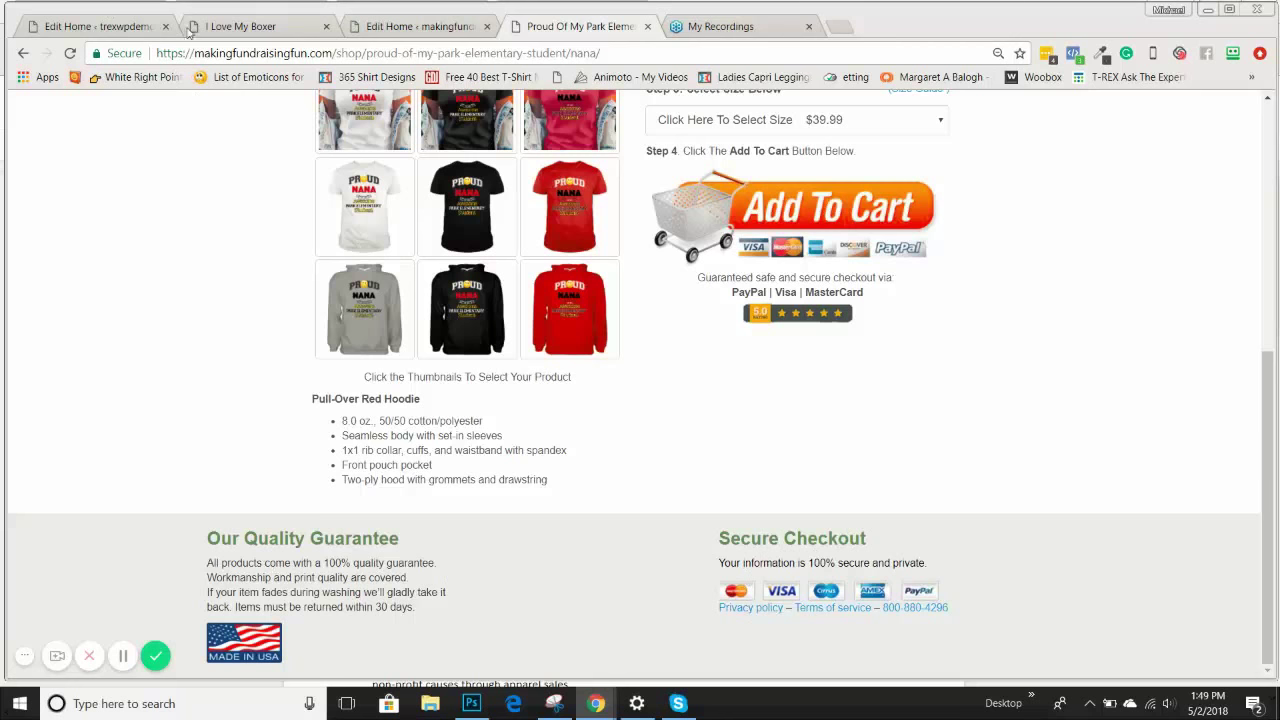
{"action": "left_click", "coordinate": [95, 26]}
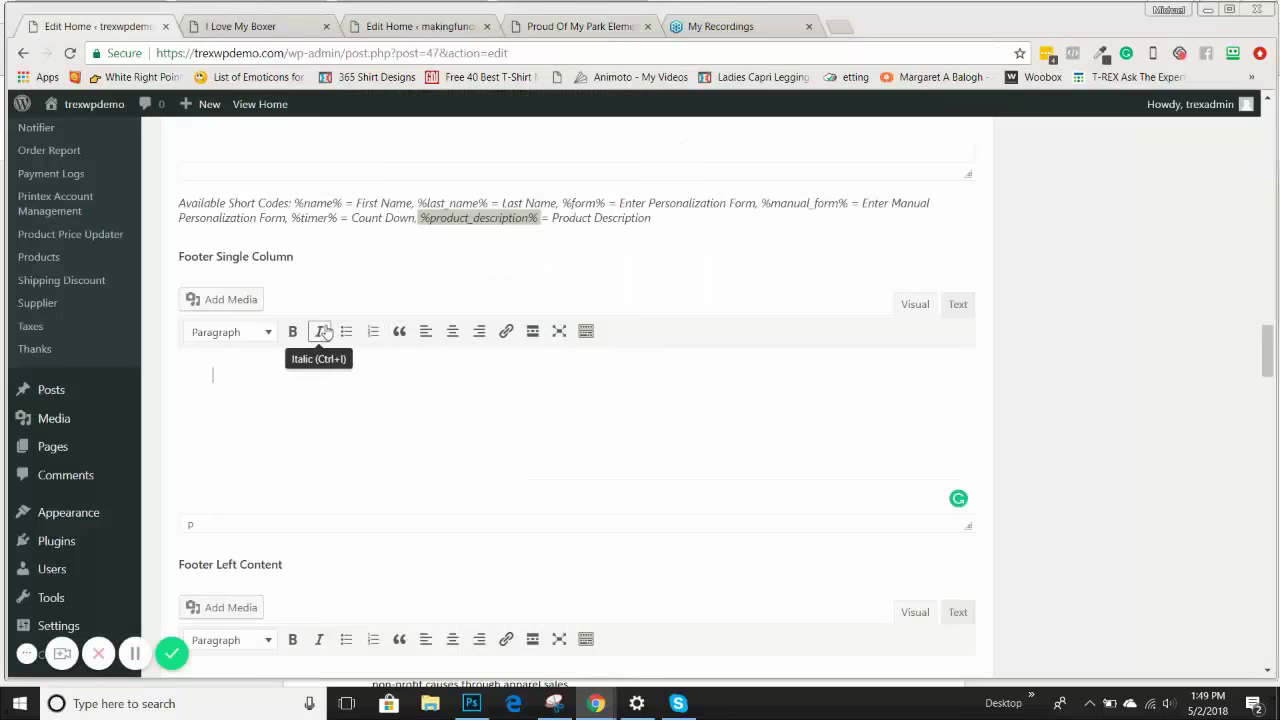
Find the secure checkout text in the Park Elementary campaign's Right Column 4 and compare it with the shop page.
{"action": "left_click", "coordinate": [407, 26]}
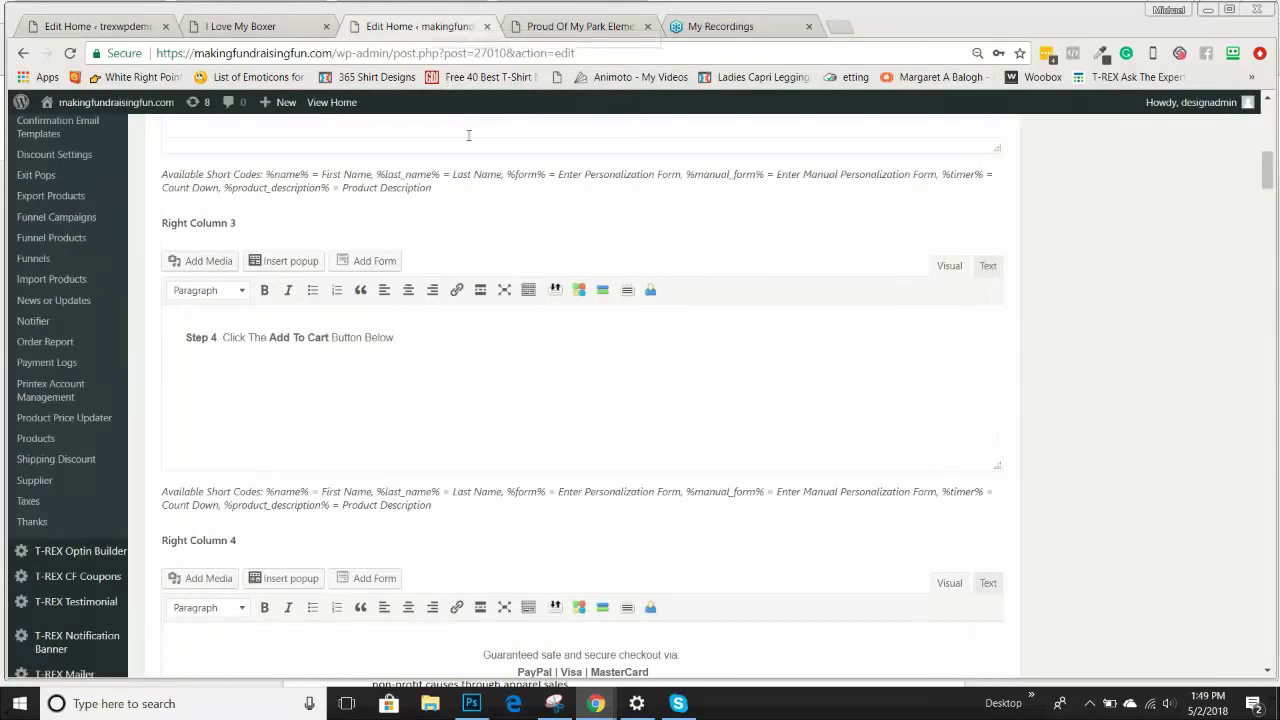
{"action": "scroll", "coordinate": [492, 285], "scroll_direction": "down", "scroll_amount": 3}
{"action": "scroll", "coordinate": [492, 285], "scroll_direction": "down", "scroll_amount": 3}
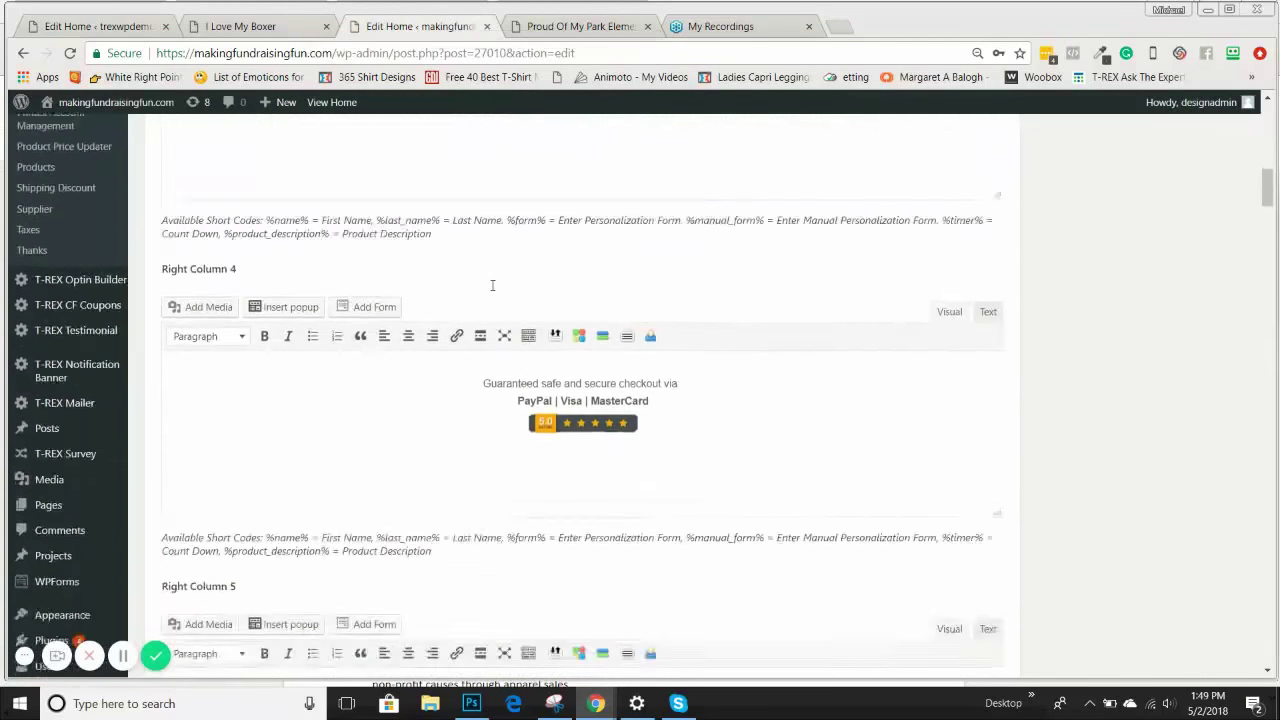
{"action": "scroll", "coordinate": [492, 290], "scroll_direction": "up", "scroll_amount": 1}
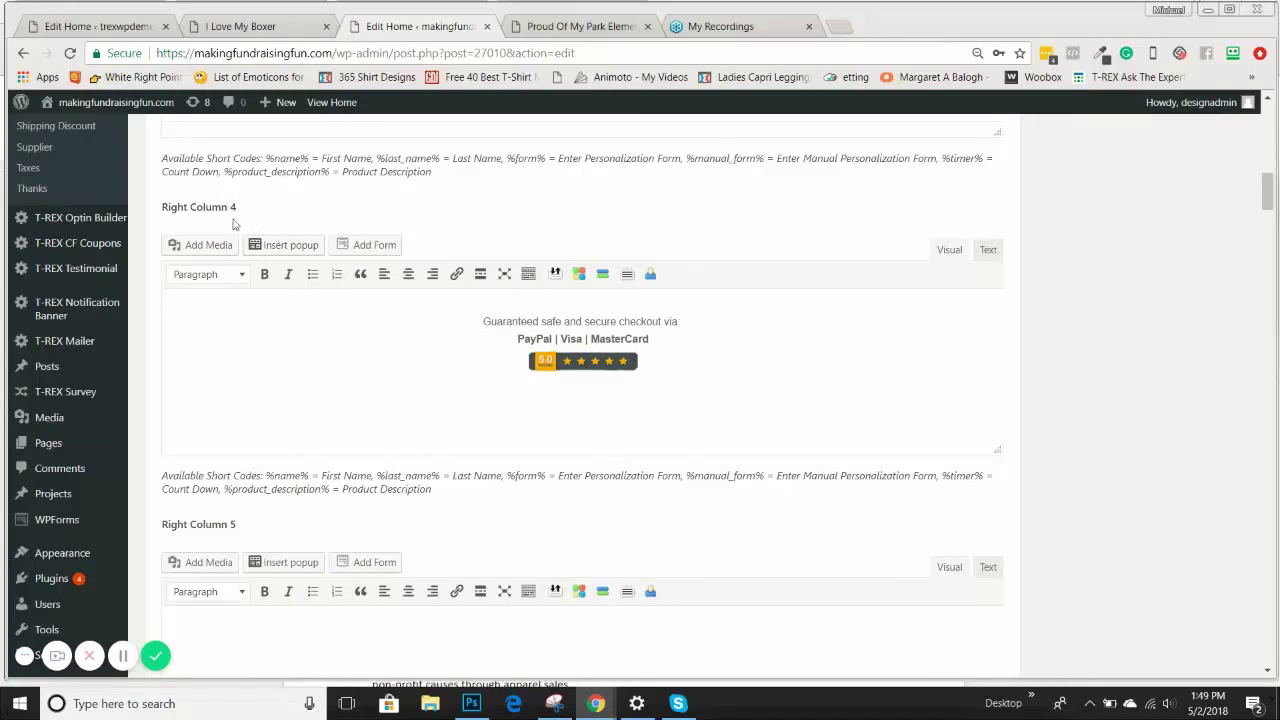
{"action": "left_click", "coordinate": [567, 22]}
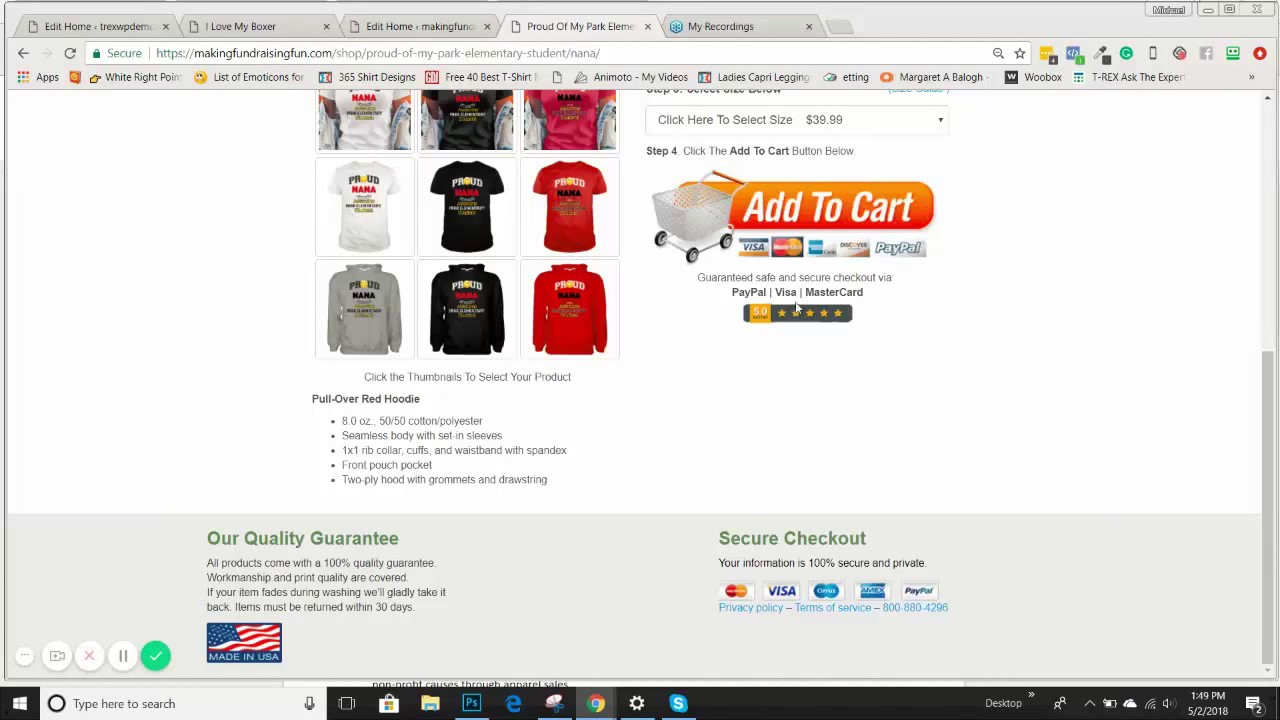
{"action": "left_click", "coordinate": [415, 26]}
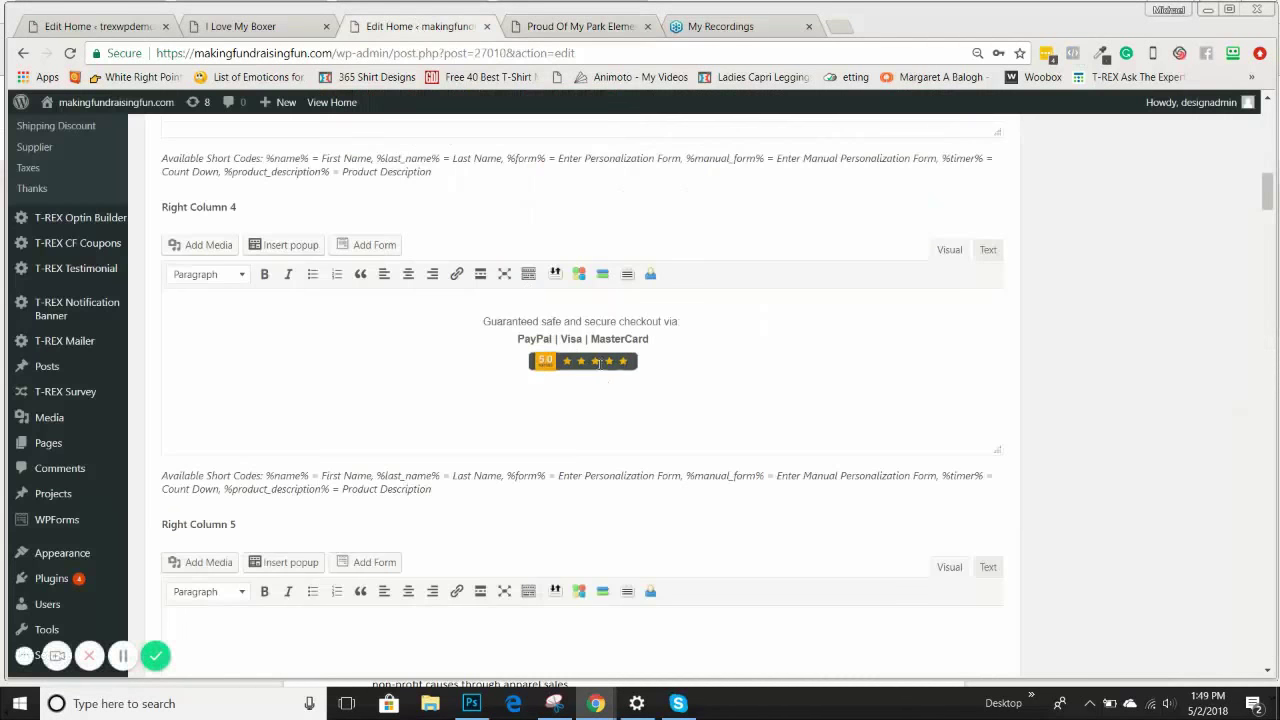
Copy the secure checkout text and star rating badge from the Park Elementary campaign's Right Column 4 into the boxer campaign's Right Column 4.
{"action": "left_click", "coordinate": [596, 357]}
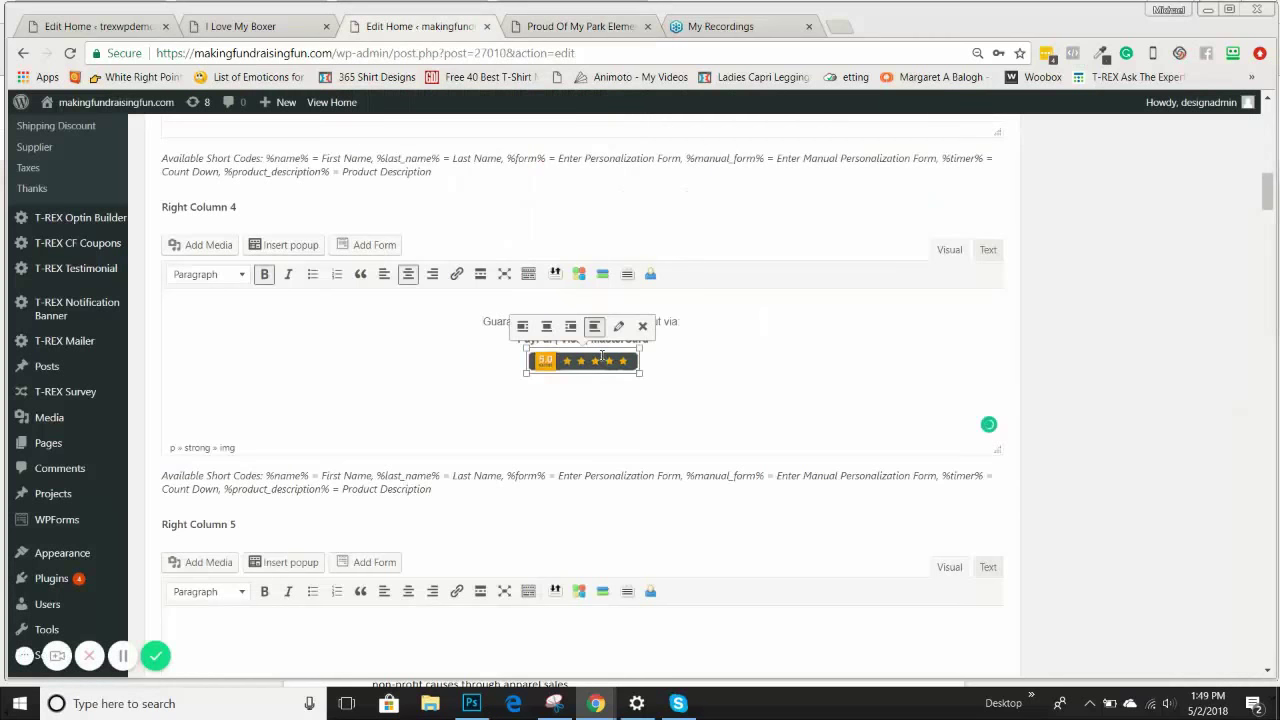
{"action": "left_click", "coordinate": [778, 376]}
{"action": "left_click_drag", "start_coordinate": [472, 313], "coordinate": [670, 353]}
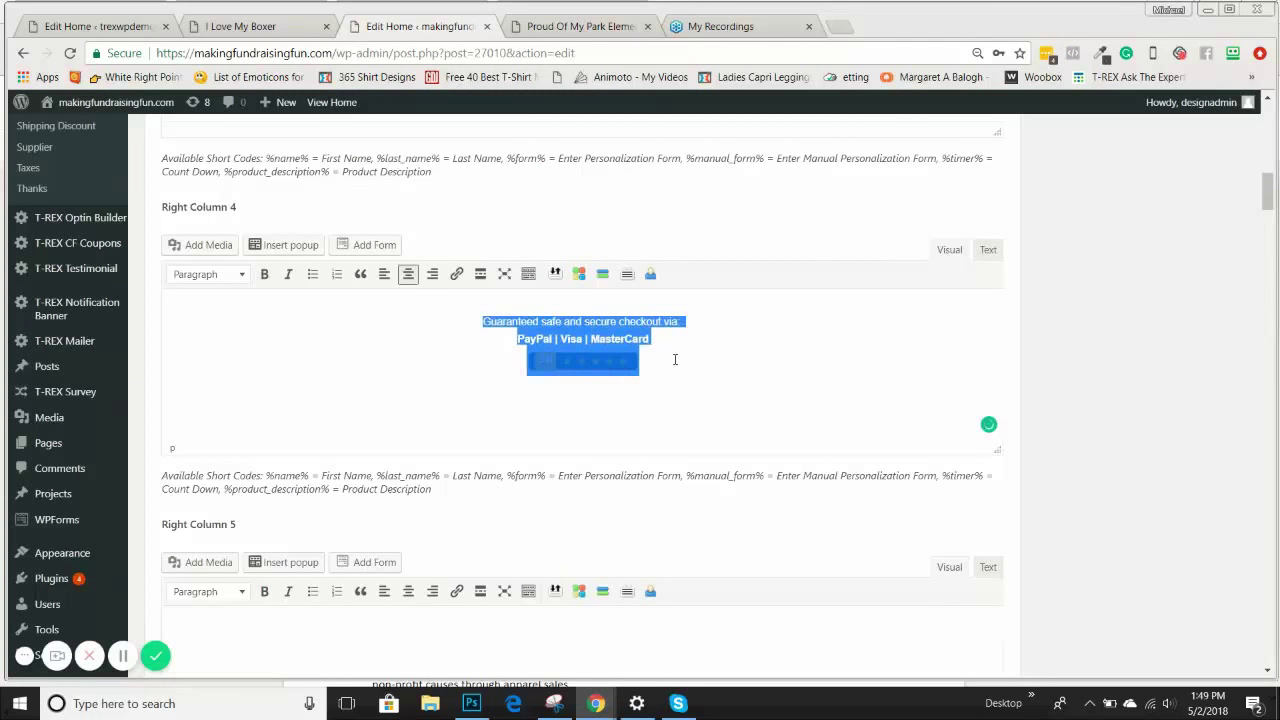
{"action": "left_click", "coordinate": [84, 27]}
{"action": "scroll", "coordinate": [361, 376], "scroll_direction": "up", "scroll_amount": 10}
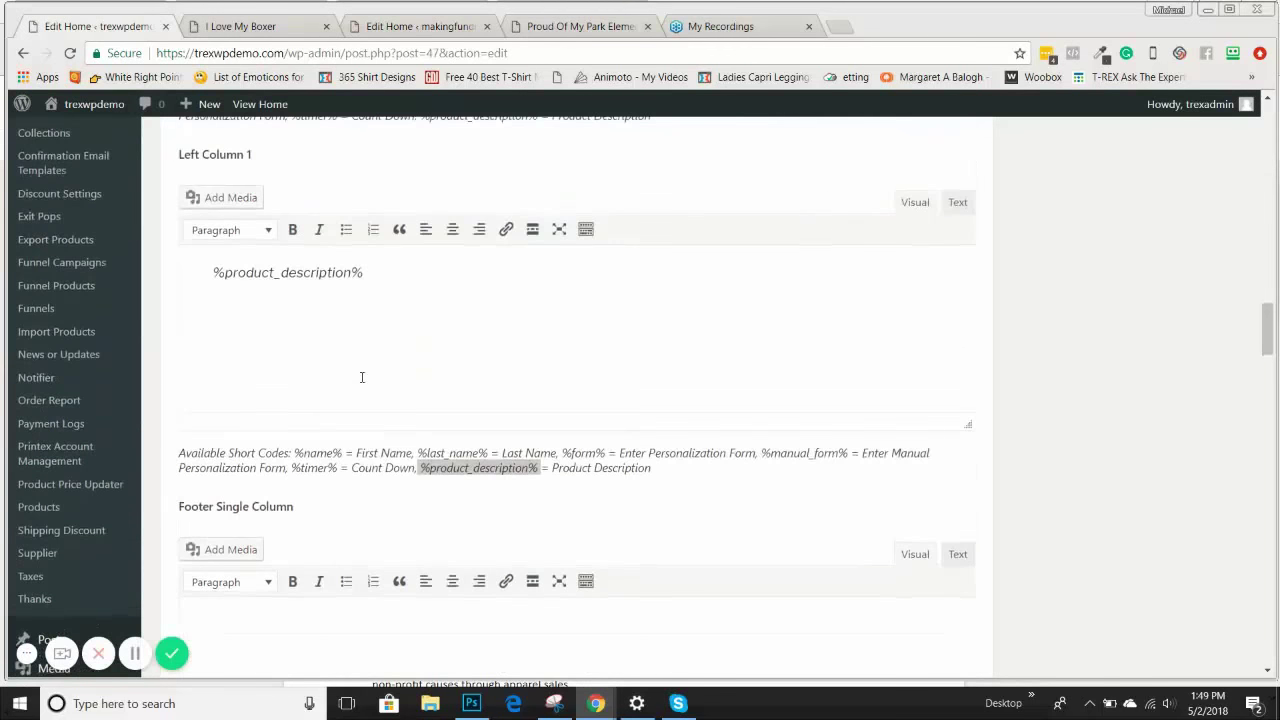
{"action": "scroll", "coordinate": [363, 383], "scroll_direction": "up", "scroll_amount": 3}
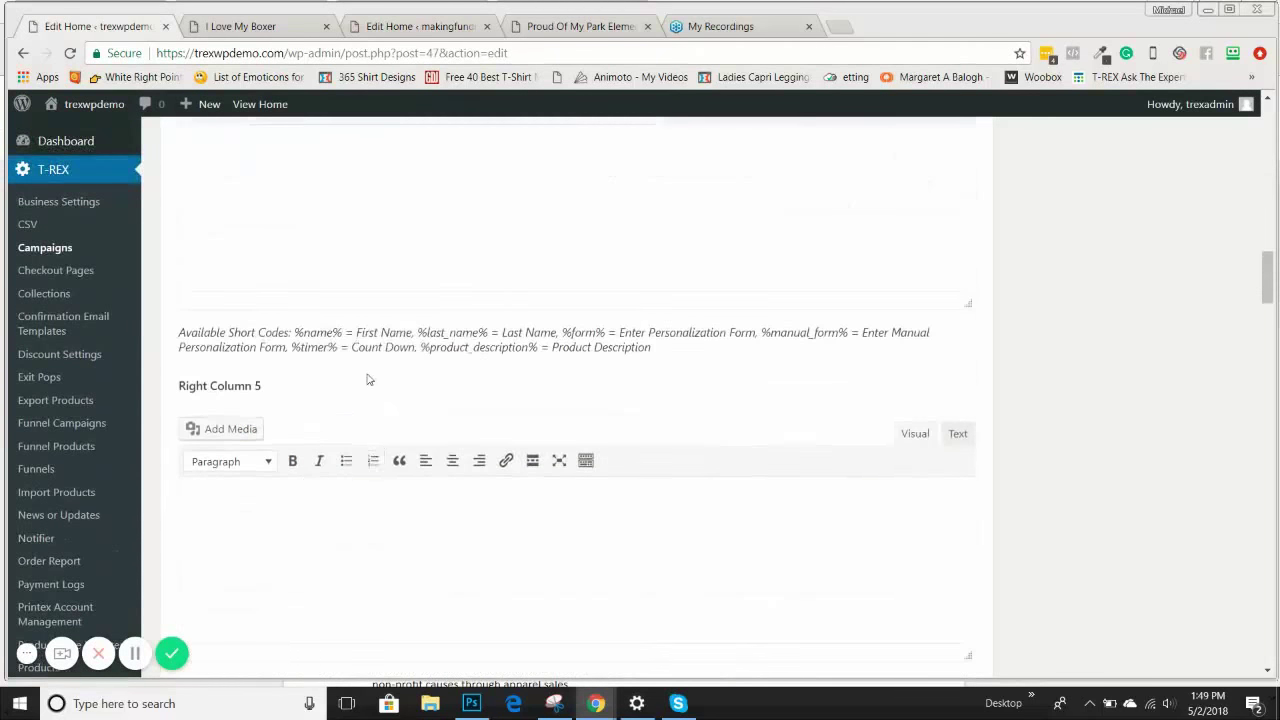
{"action": "left_click", "coordinate": [322, 364]}
{"action": "type", "text": "Guaranteed safe and secure checkout via: PayPal | Visa | MasterCard"}
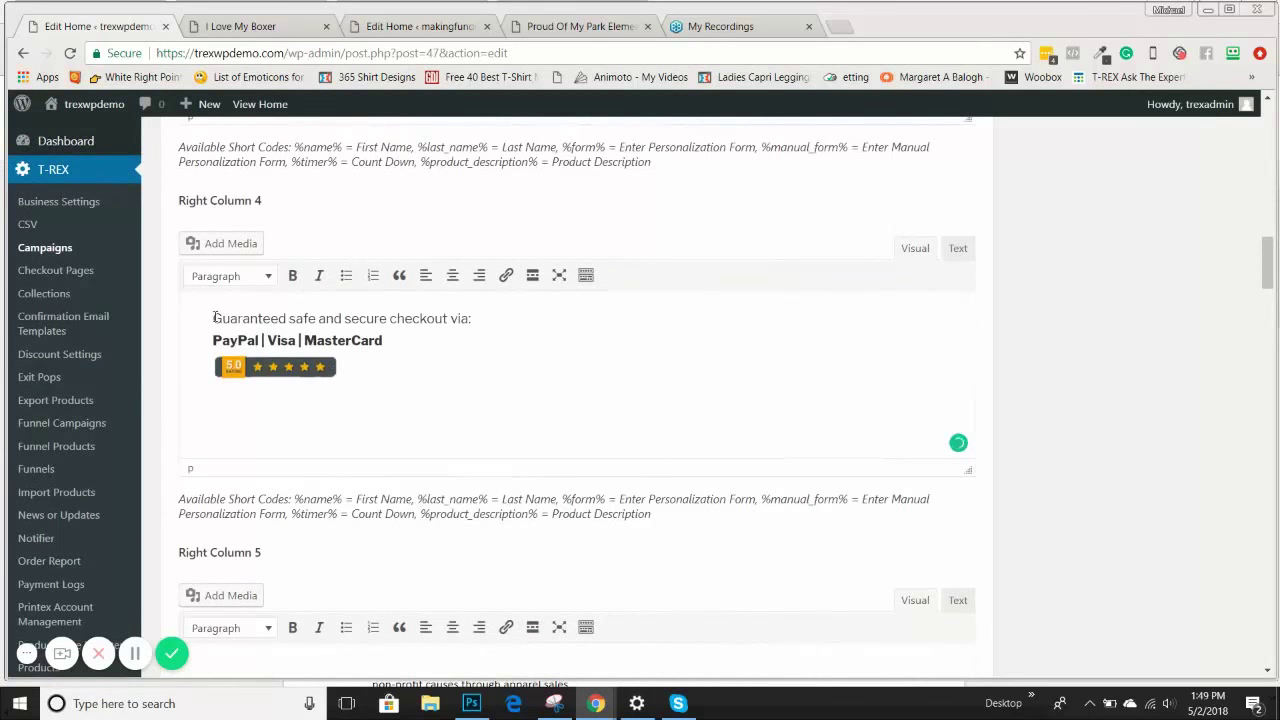
Center the secure checkout text and star rating badge in the boxer campaign's Right Column 4.
{"action": "left_click", "coordinate": [452, 275]}
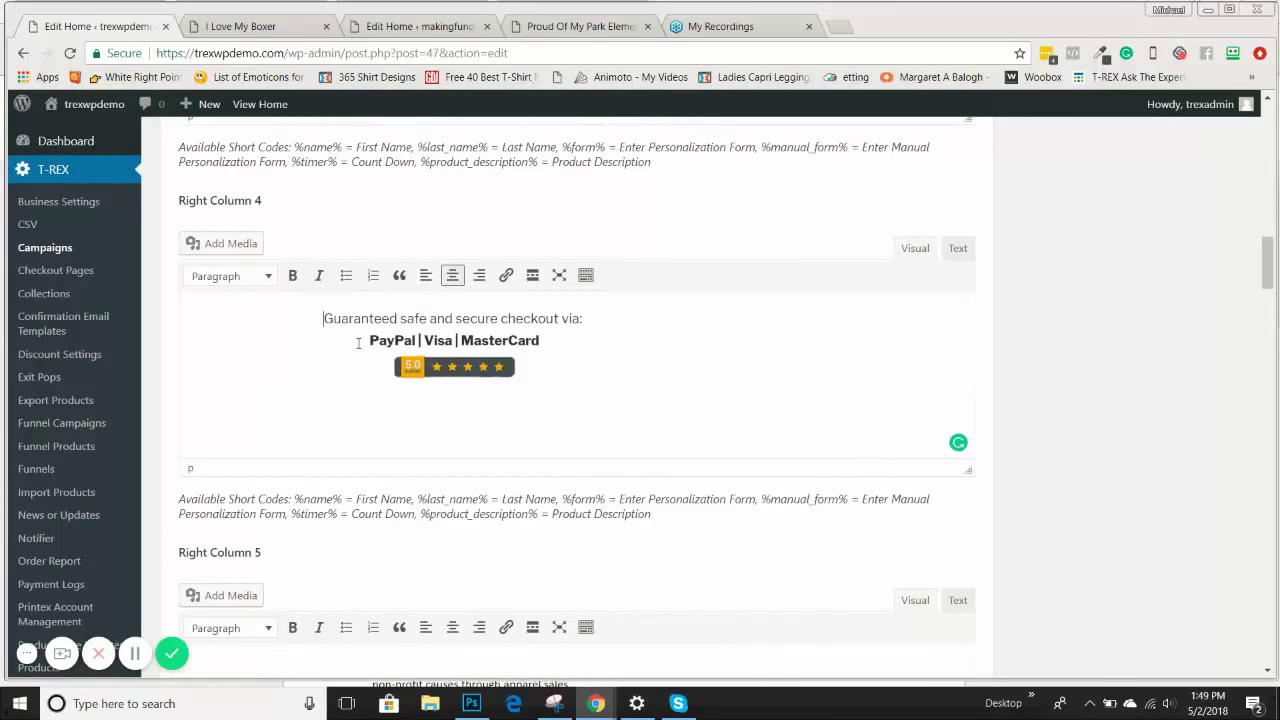
{"action": "left_click", "coordinate": [452, 275]}
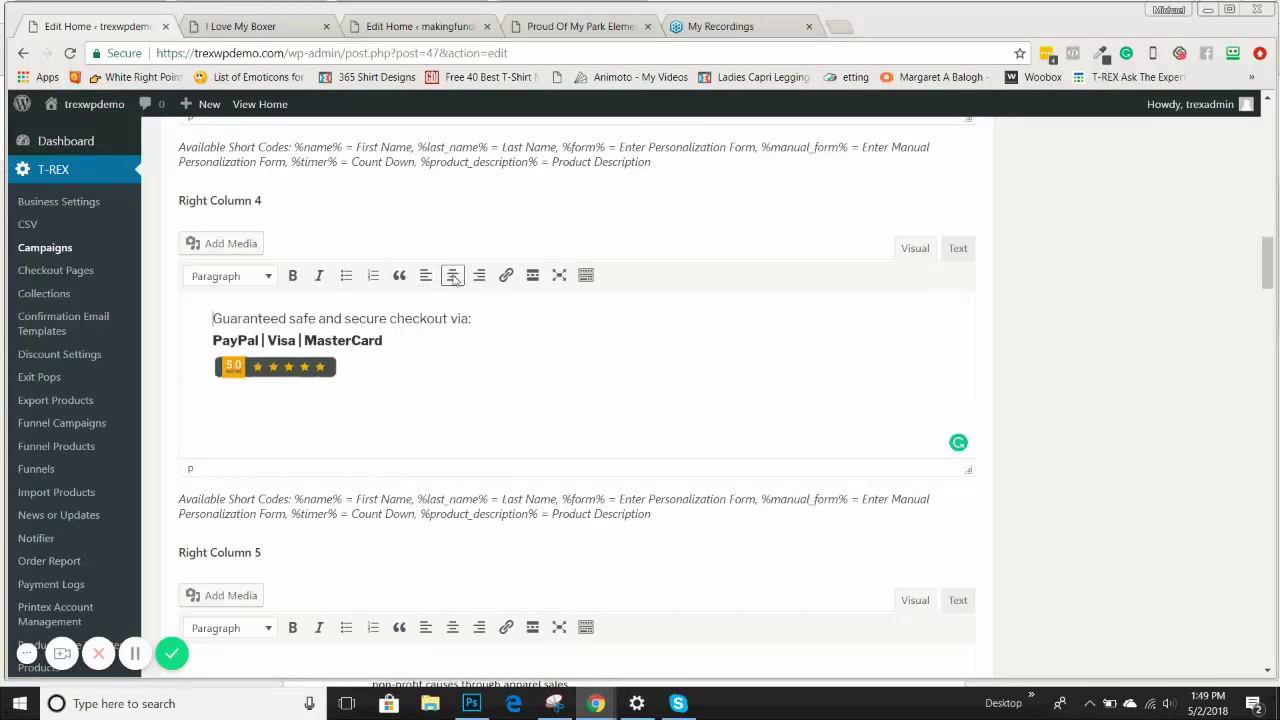
{"action": "left_click", "coordinate": [452, 275]}
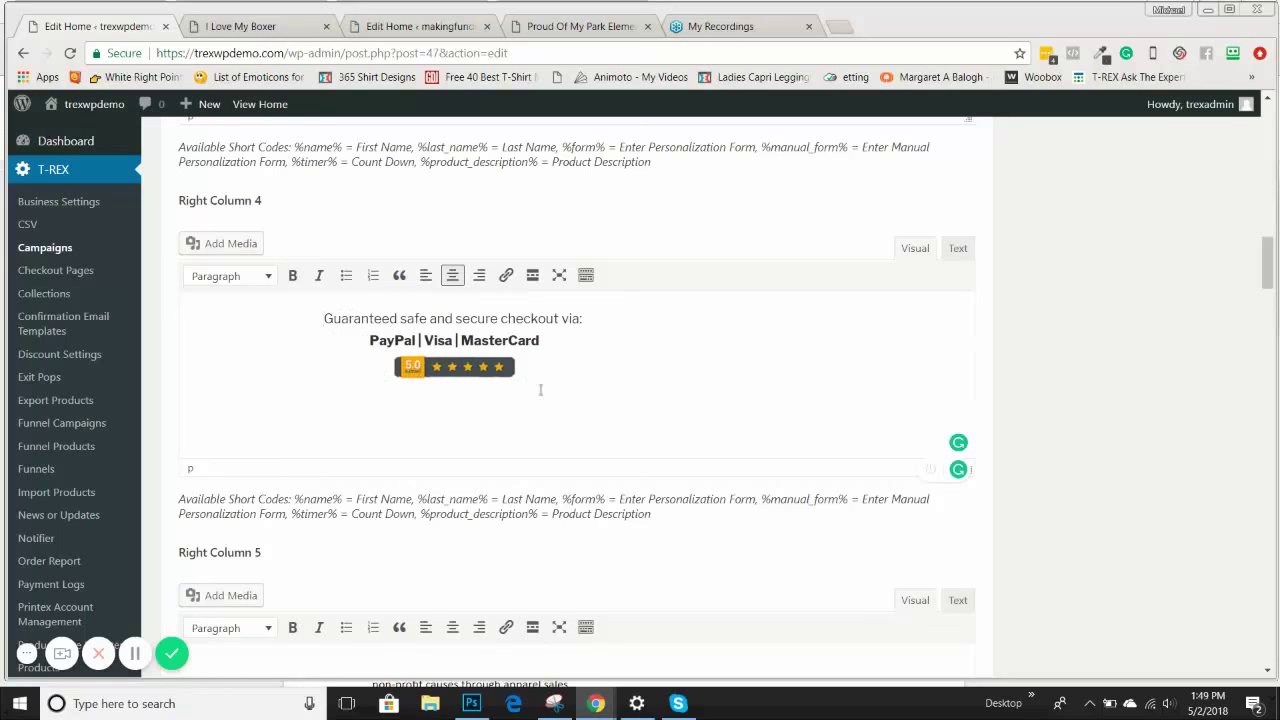
{"action": "left_click", "coordinate": [466, 366]}
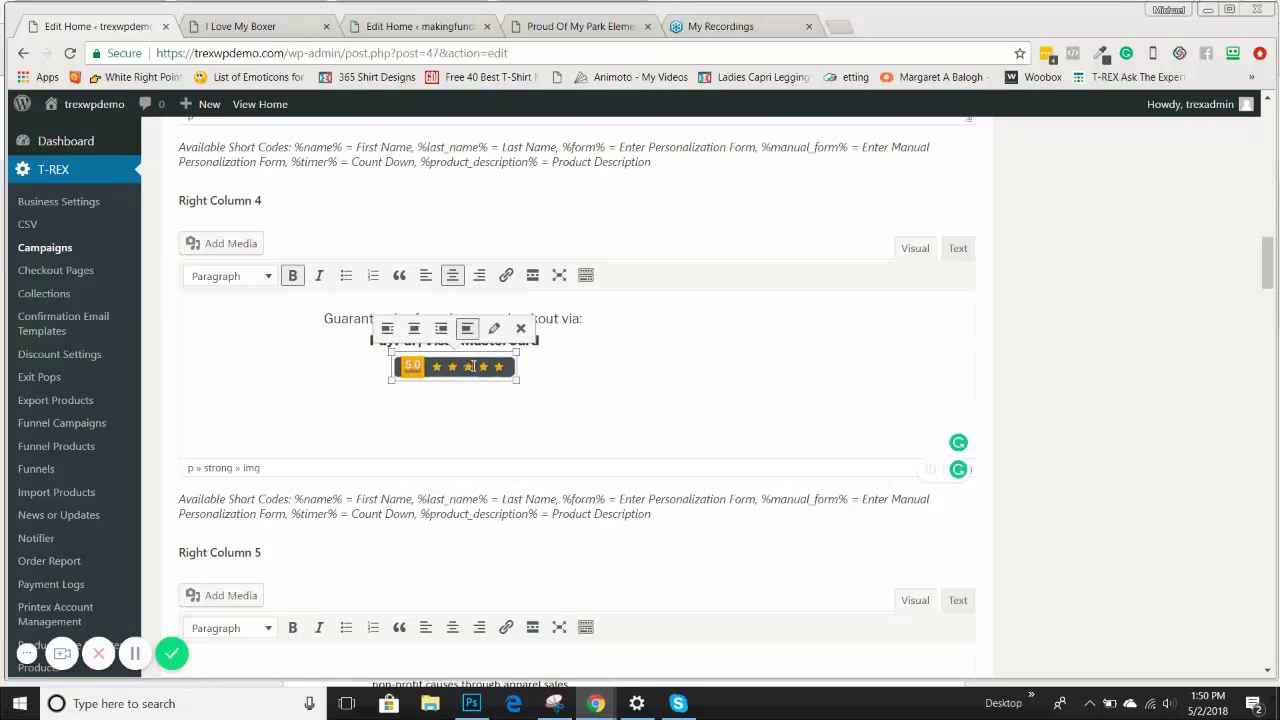
{"action": "left_click", "coordinate": [1068, 363]}
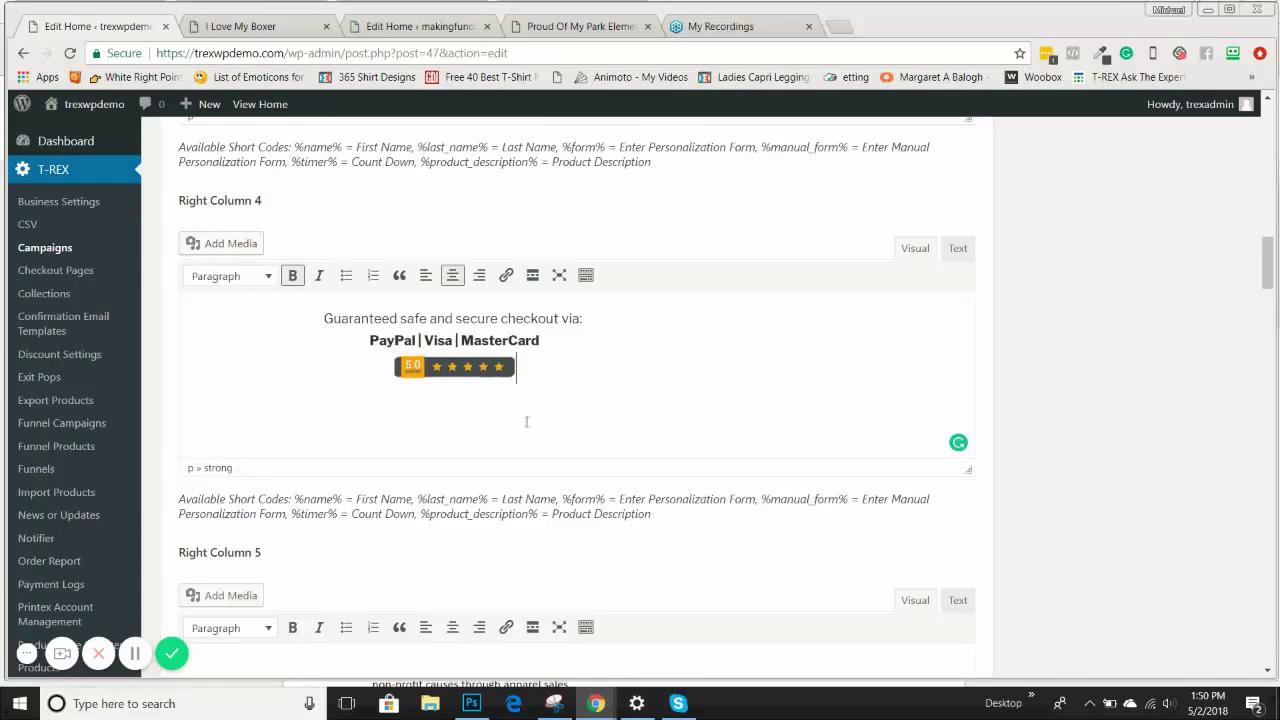
Check how the secure checkout text and rating badge appear below Add To Cart on the Park Elementary shop page.
{"action": "left_click", "coordinate": [572, 26]}
{"action": "left_click", "coordinate": [447, 26]}
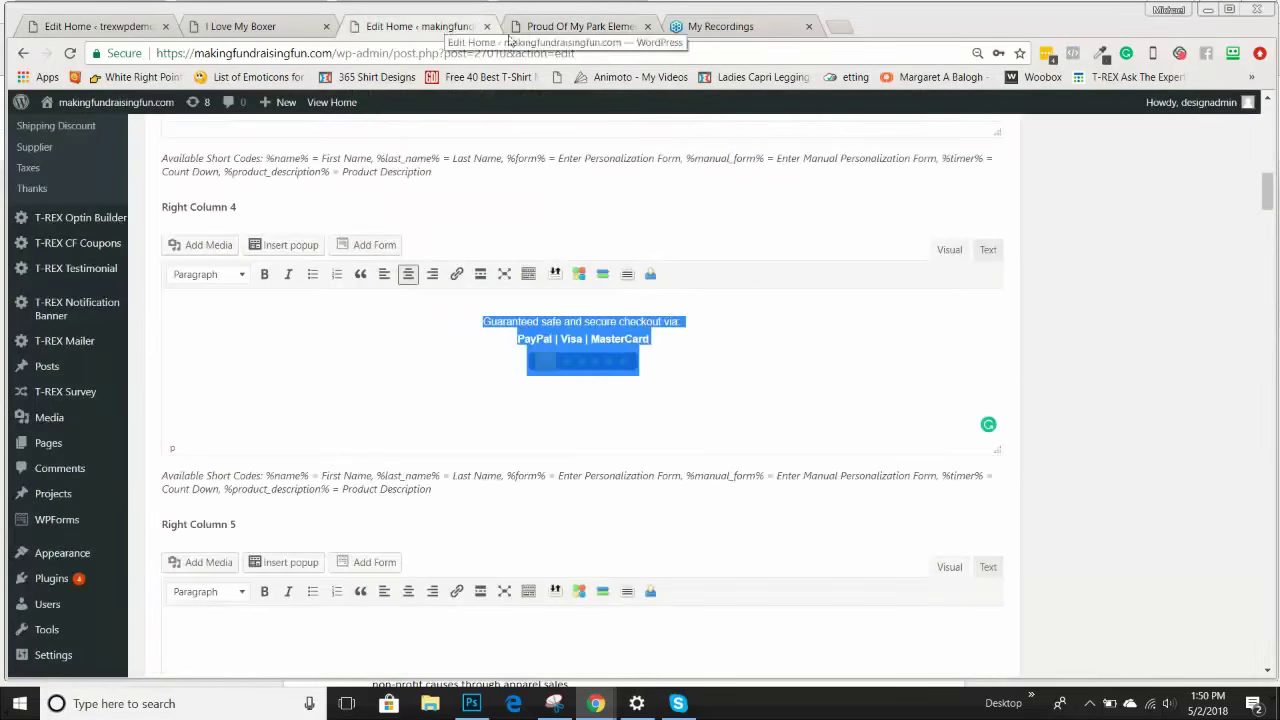
{"action": "left_click", "coordinate": [572, 26]}
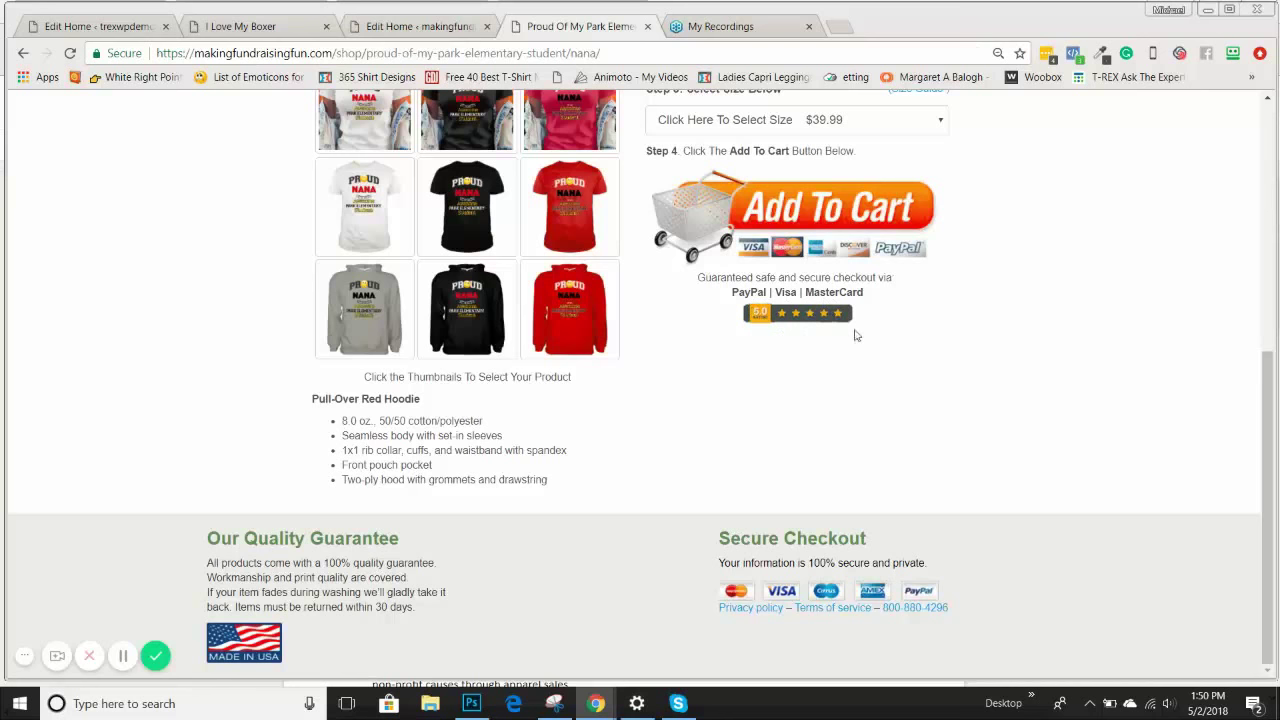
{"action": "left_click", "coordinate": [78, 28]}
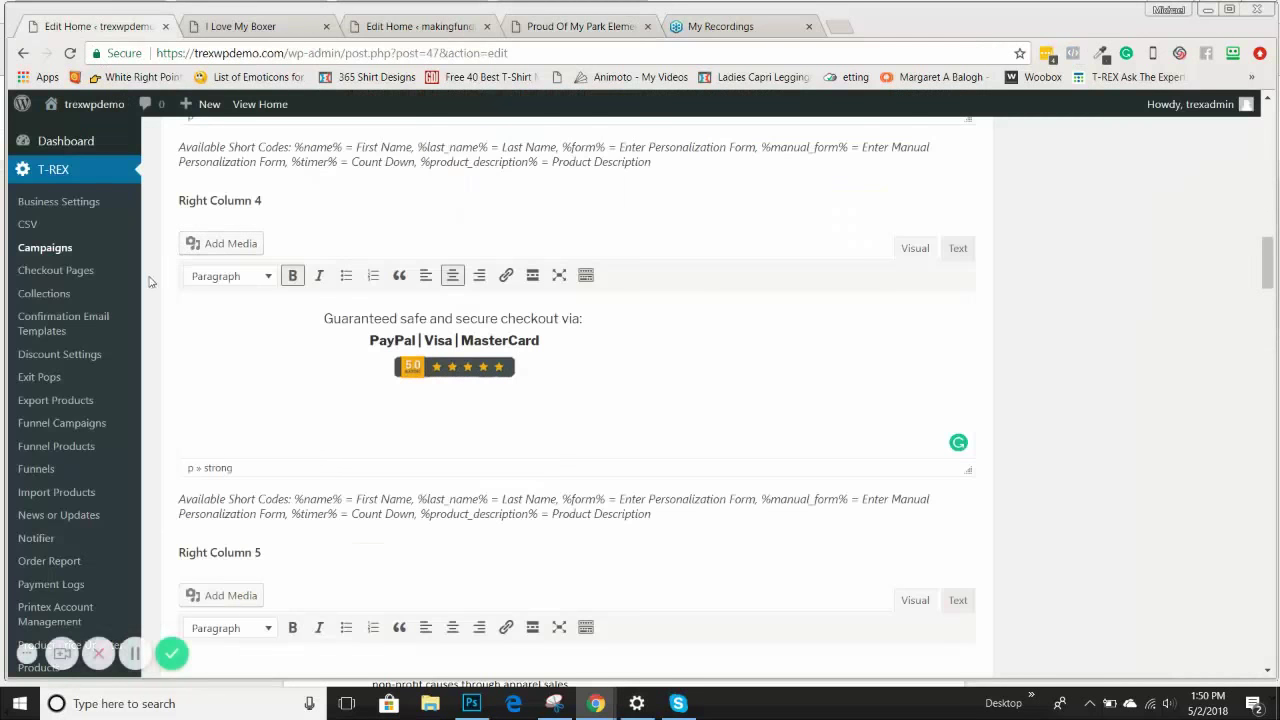
Copy the line "Click the Thumbnails To Select Your Product" from the Park Elementary campaign's Left Column 1.
{"action": "scroll", "coordinate": [213, 307], "scroll_direction": "down", "scroll_amount": 3}
{"action": "scroll", "coordinate": [213, 307], "scroll_direction": "down", "scroll_amount": 3}
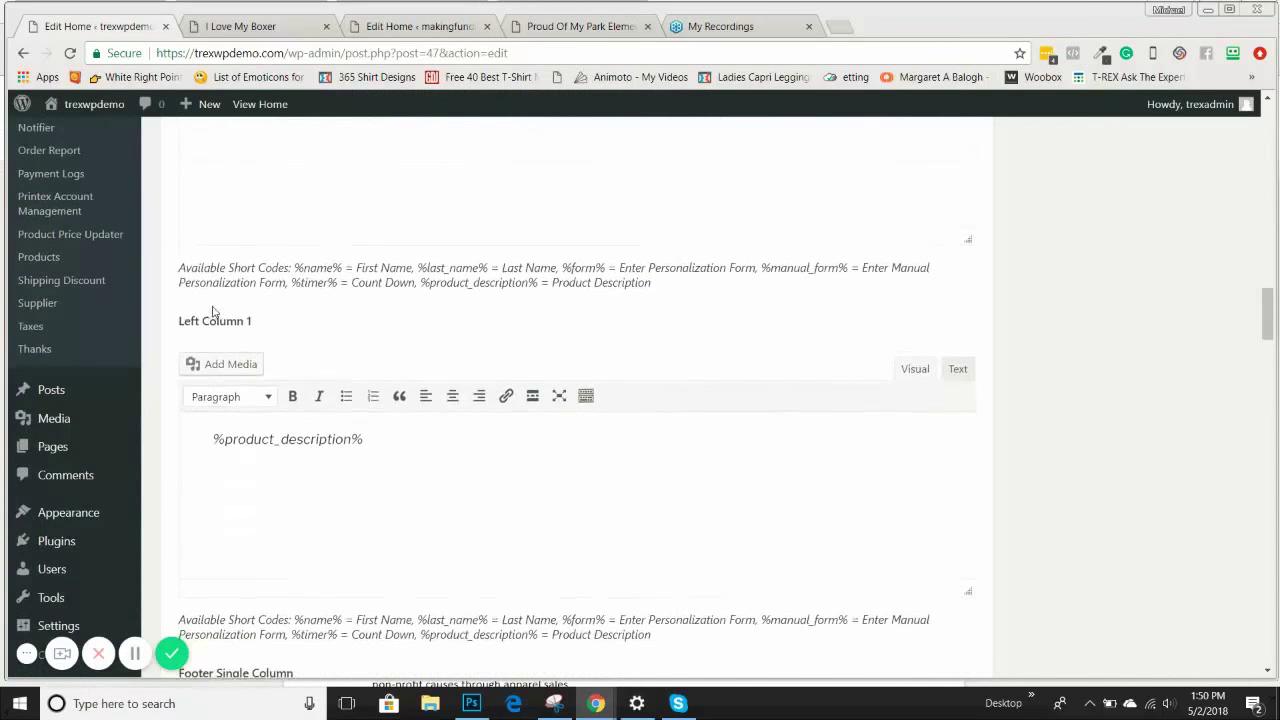
{"action": "left_click", "coordinate": [425, 28]}
{"action": "scroll", "coordinate": [534, 340], "scroll_direction": "down", "scroll_amount": 6}
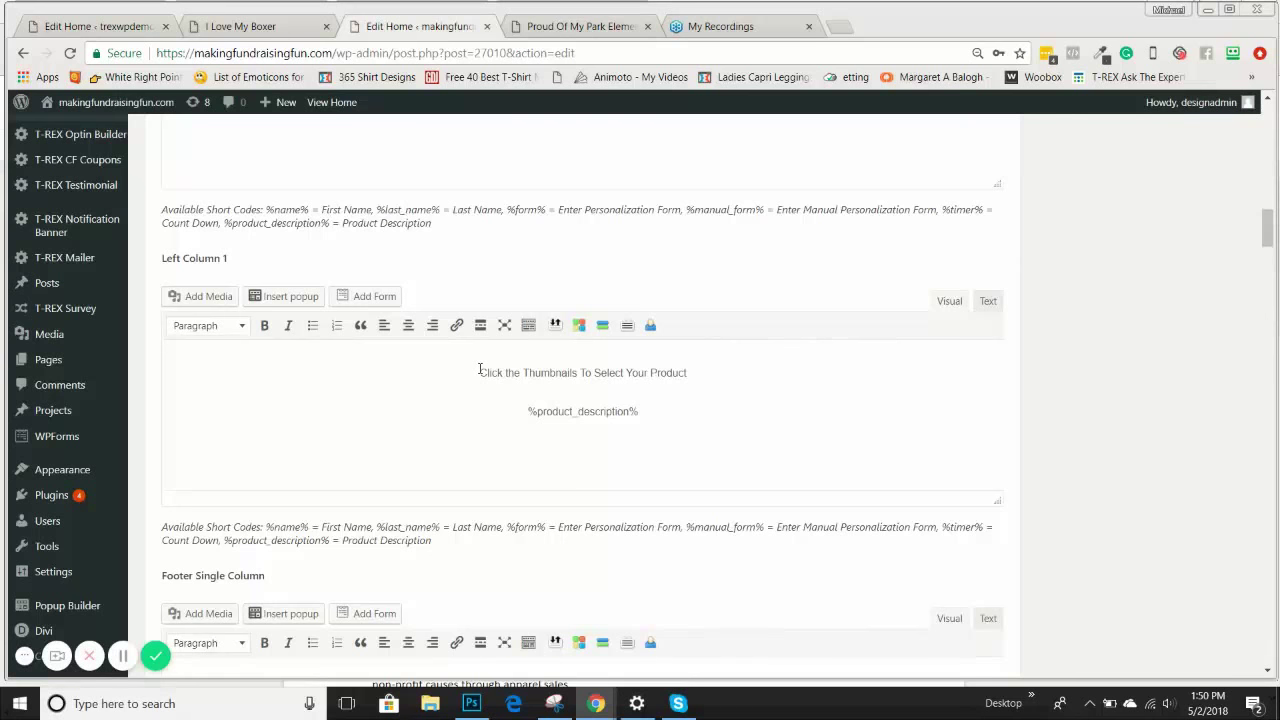
{"action": "left_click_drag", "start_coordinate": [473, 372], "coordinate": [711, 377]}
{"action": "key", "text": "ctrl+c"}
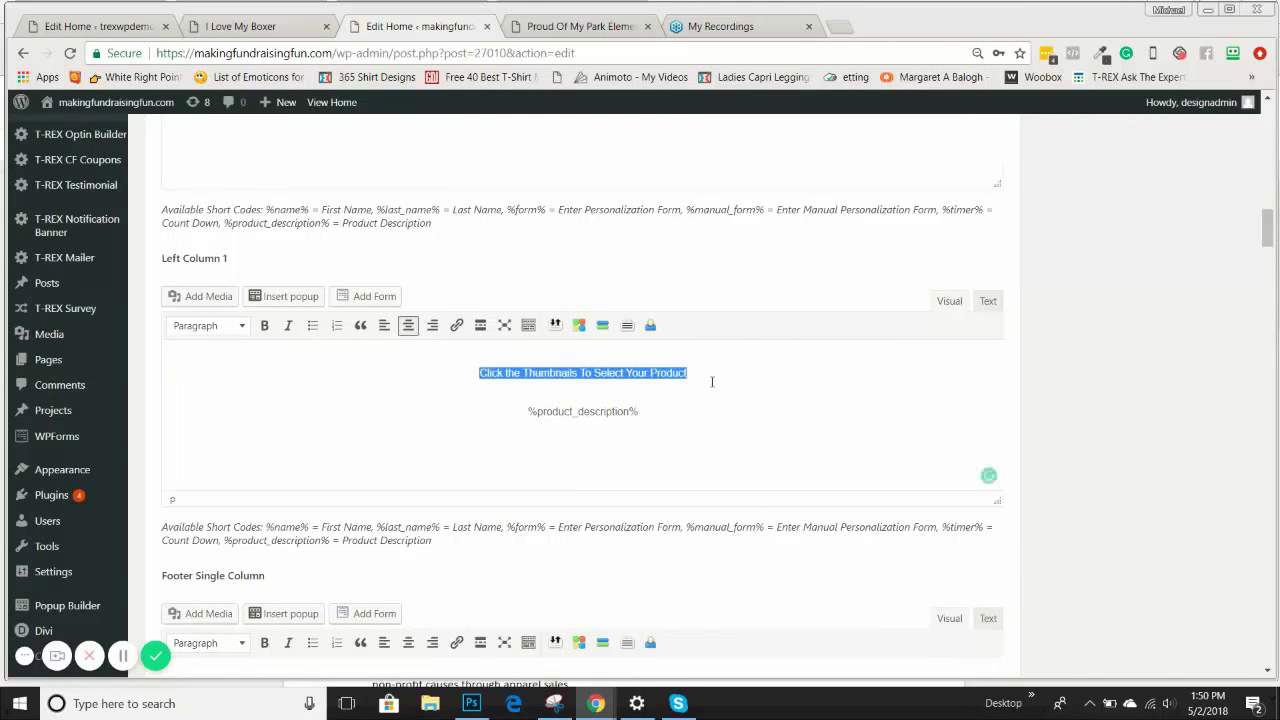
Check where the thumbnail instruction sits relative to the product images on the Park Elementary shop page.
{"action": "left_click", "coordinate": [550, 27]}
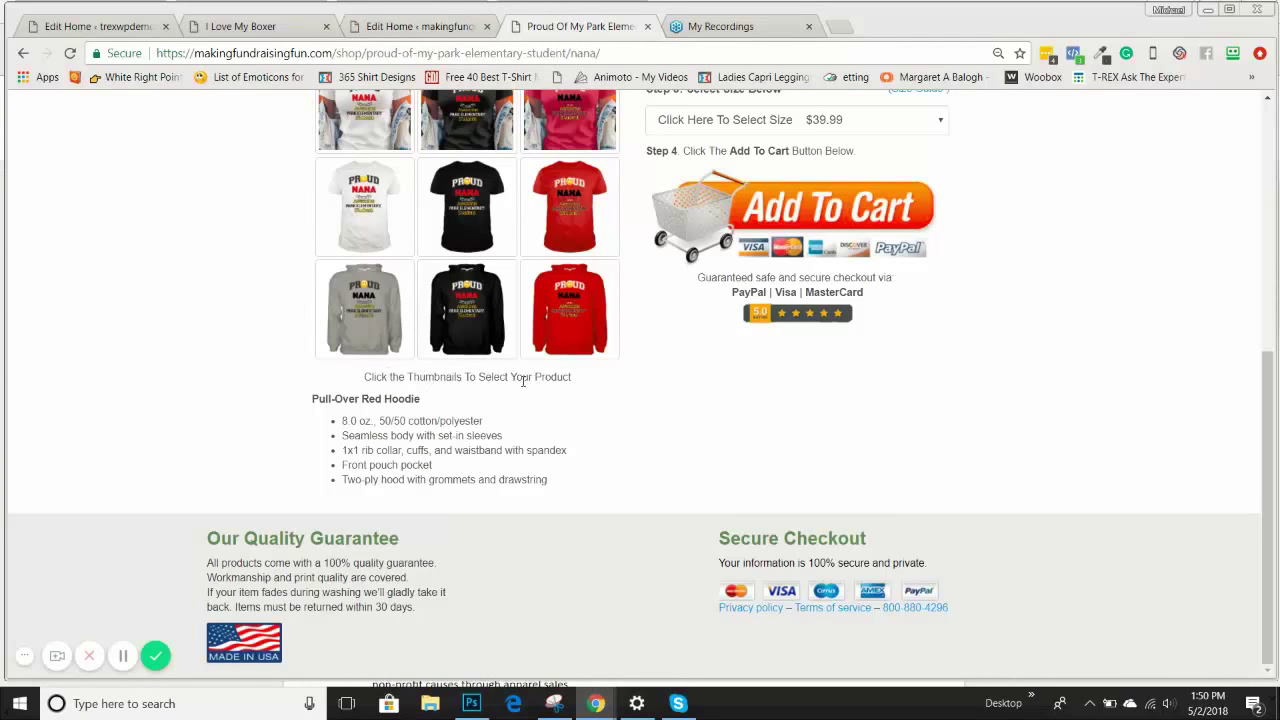
{"action": "scroll", "coordinate": [500, 310], "scroll_direction": "up", "scroll_amount": 2}
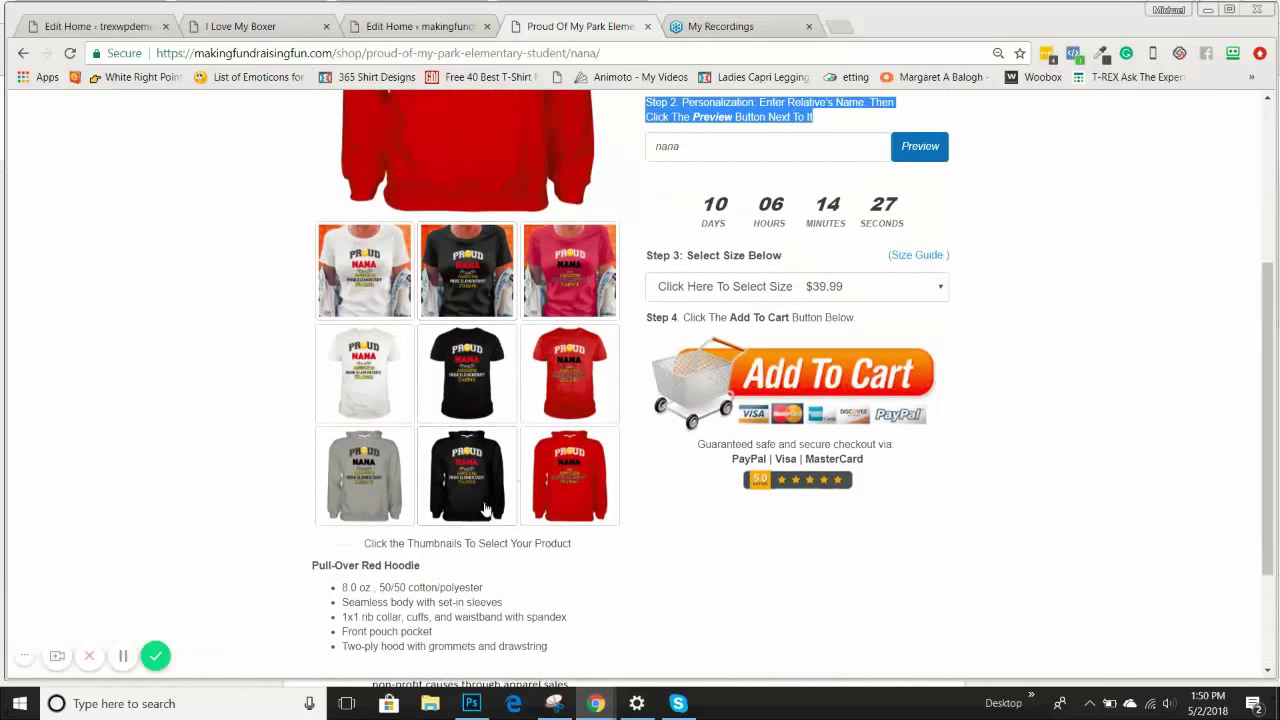
{"action": "scroll", "coordinate": [763, 189], "scroll_direction": "up", "scroll_amount": 1}
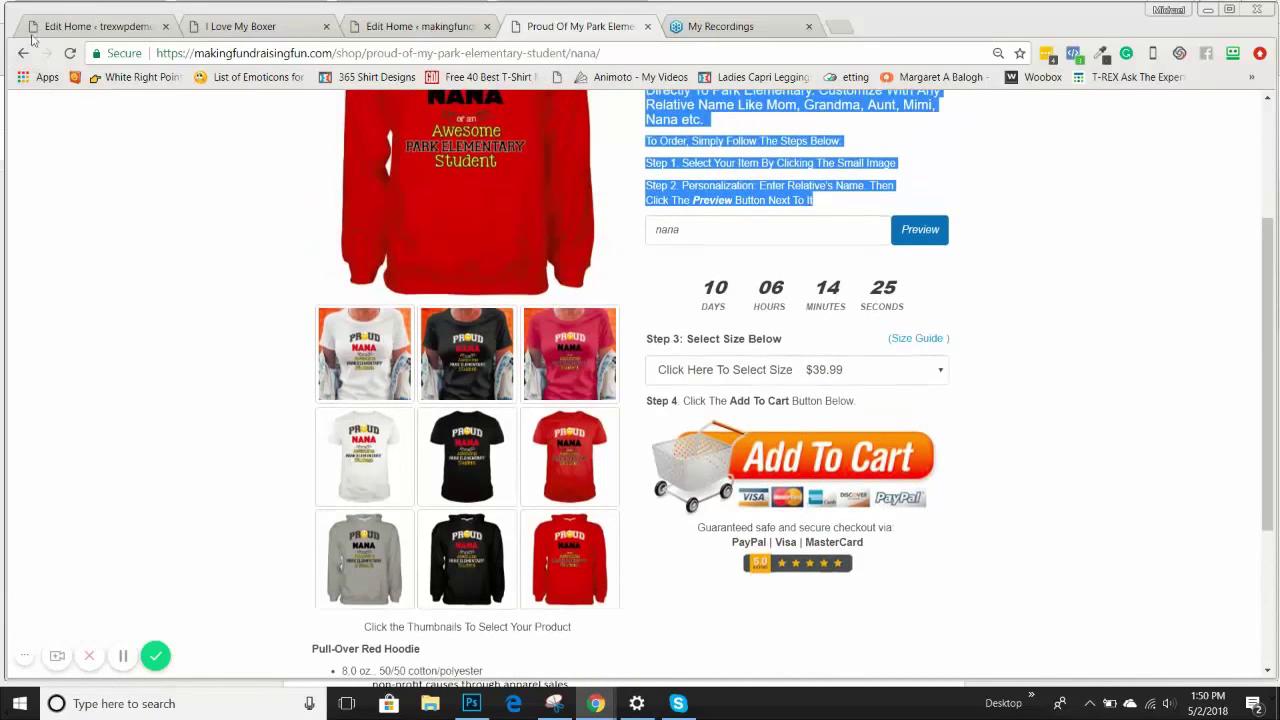
Insert "Click the Thumbnails To Select Your Product" on its own line above %product_description% in the boxer campaign's Left Column 1.
{"action": "left_click", "coordinate": [84, 30]}
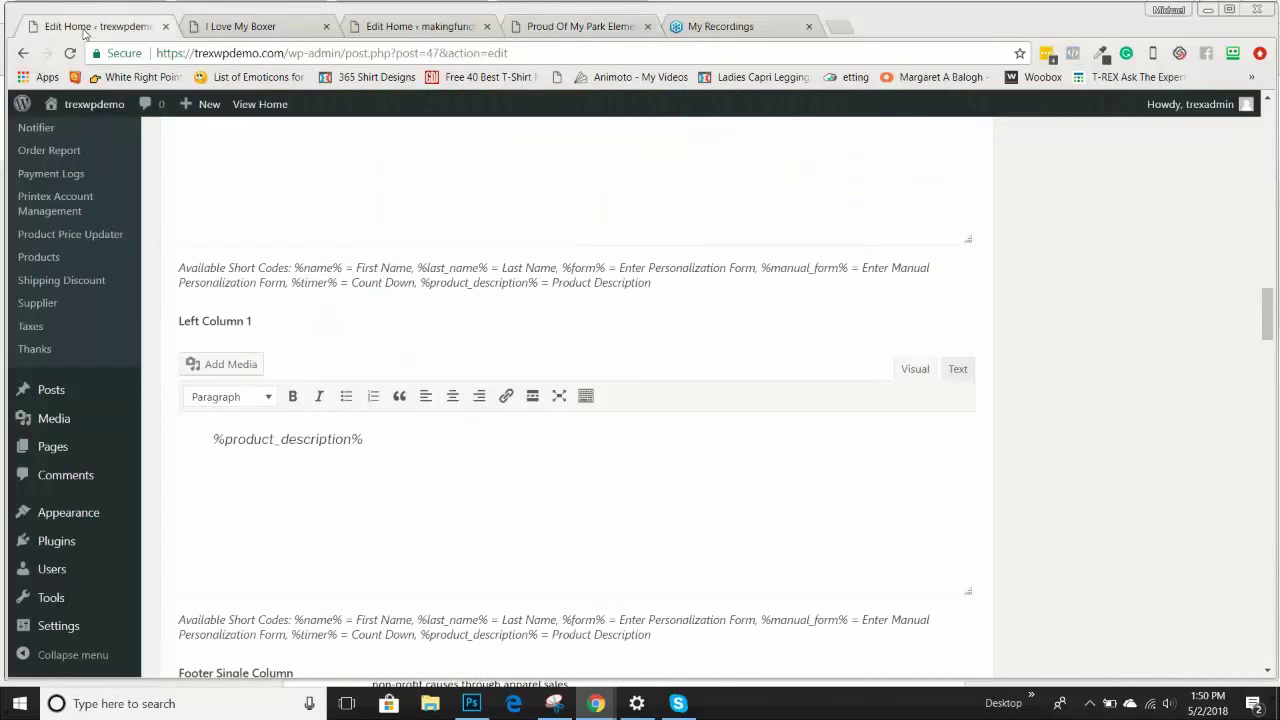
{"action": "left_click", "coordinate": [214, 438]}
{"action": "key", "text": "Return"}
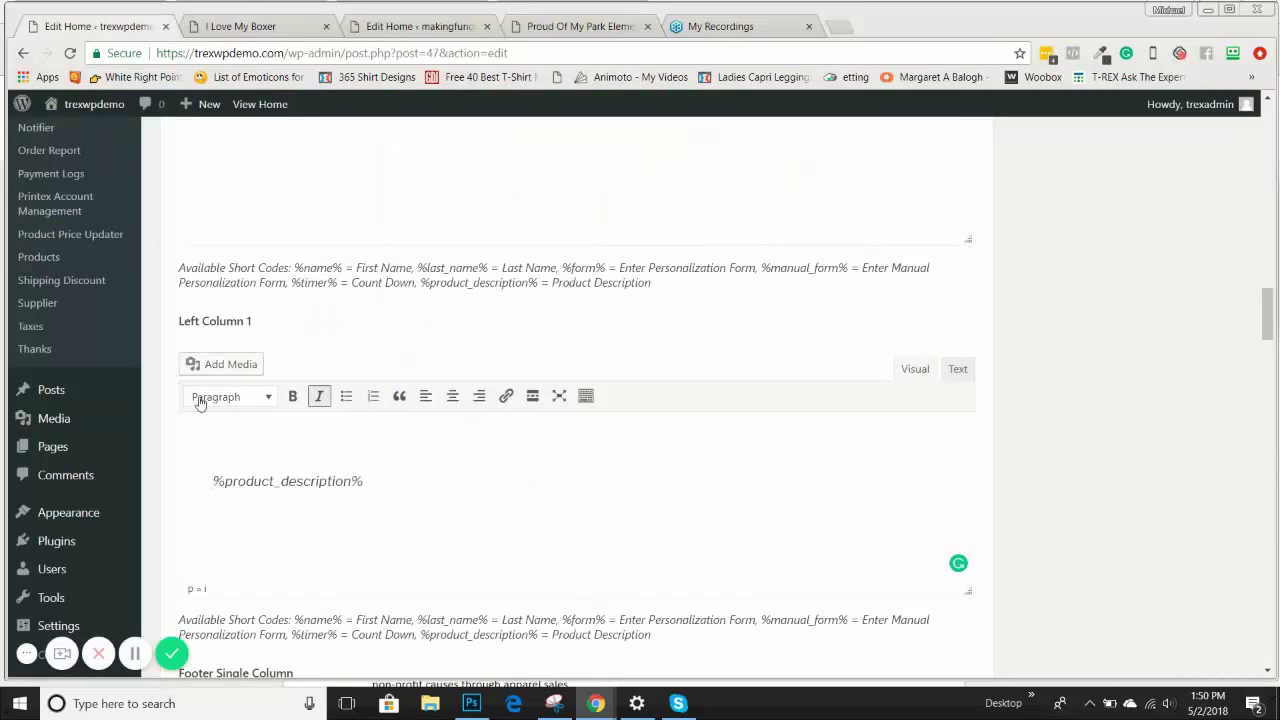
{"action": "left_click", "coordinate": [228, 443]}
{"action": "key", "text": "ctrl+v"}
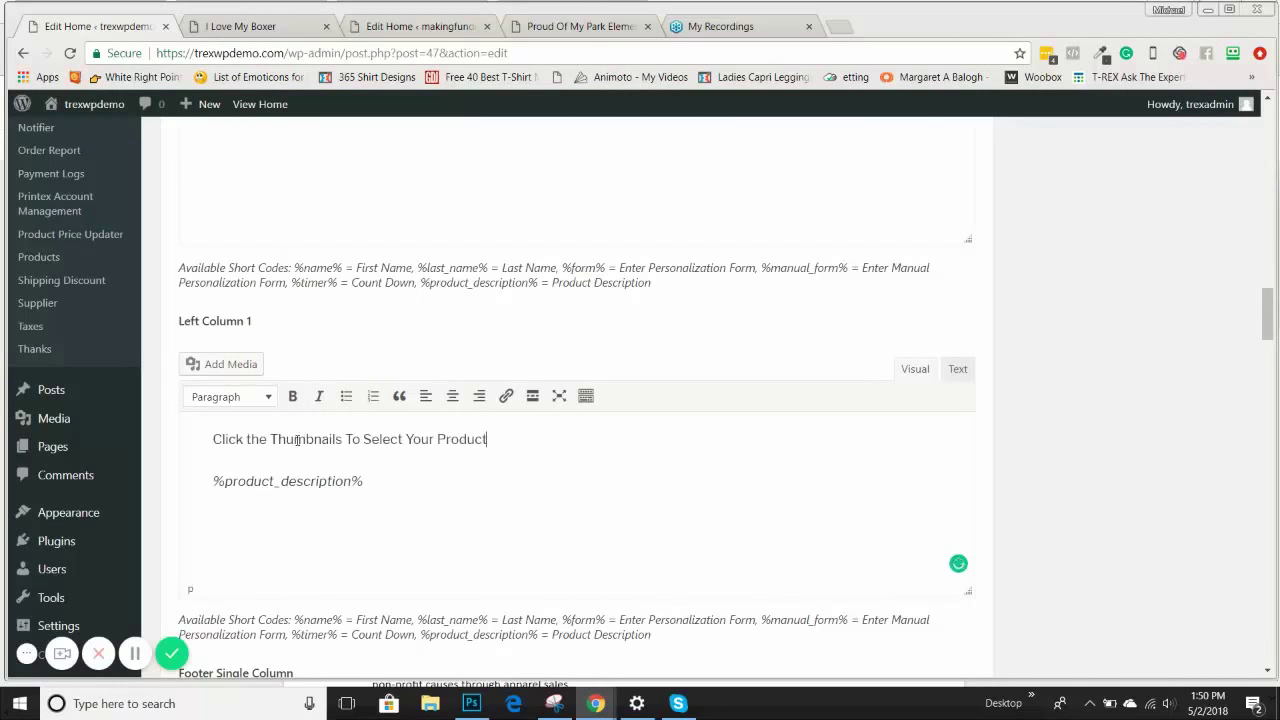
Center the thumbnail instruction and the %product_description% shortcode in Left Column 1.
{"action": "left_click", "coordinate": [452, 396]}
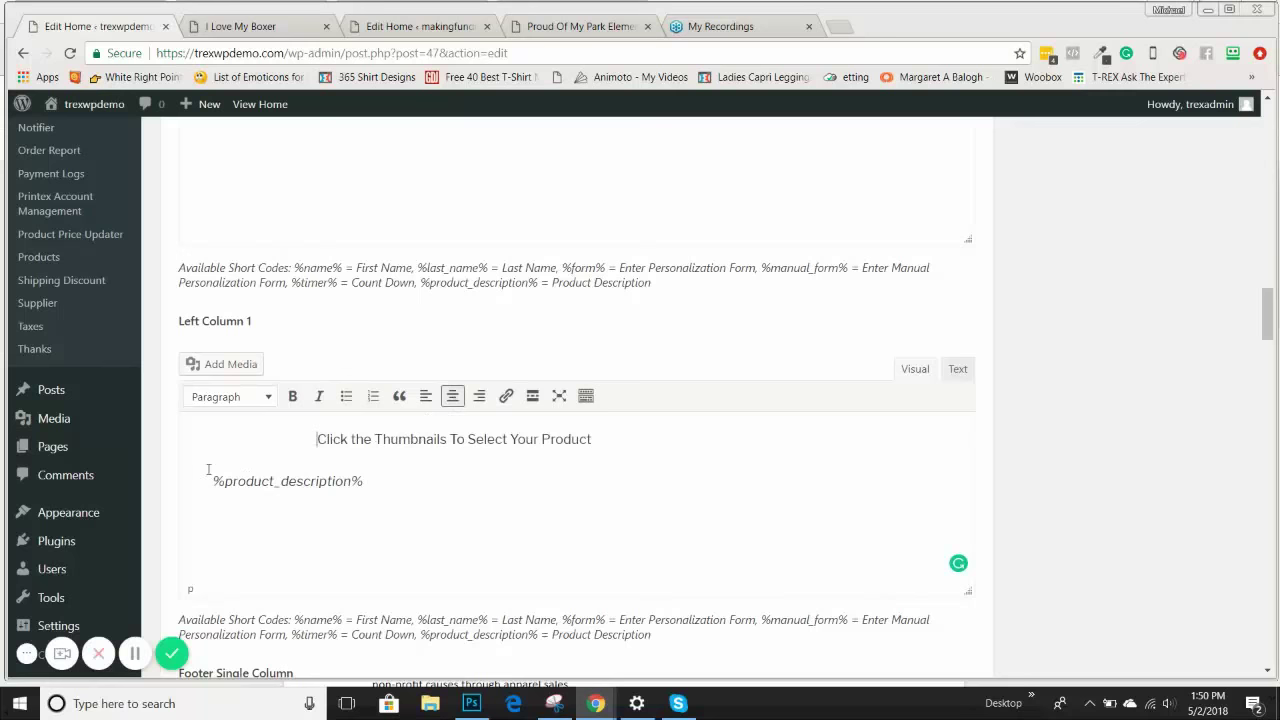
{"action": "left_click", "coordinate": [212, 481]}
{"action": "left_click", "coordinate": [452, 396]}
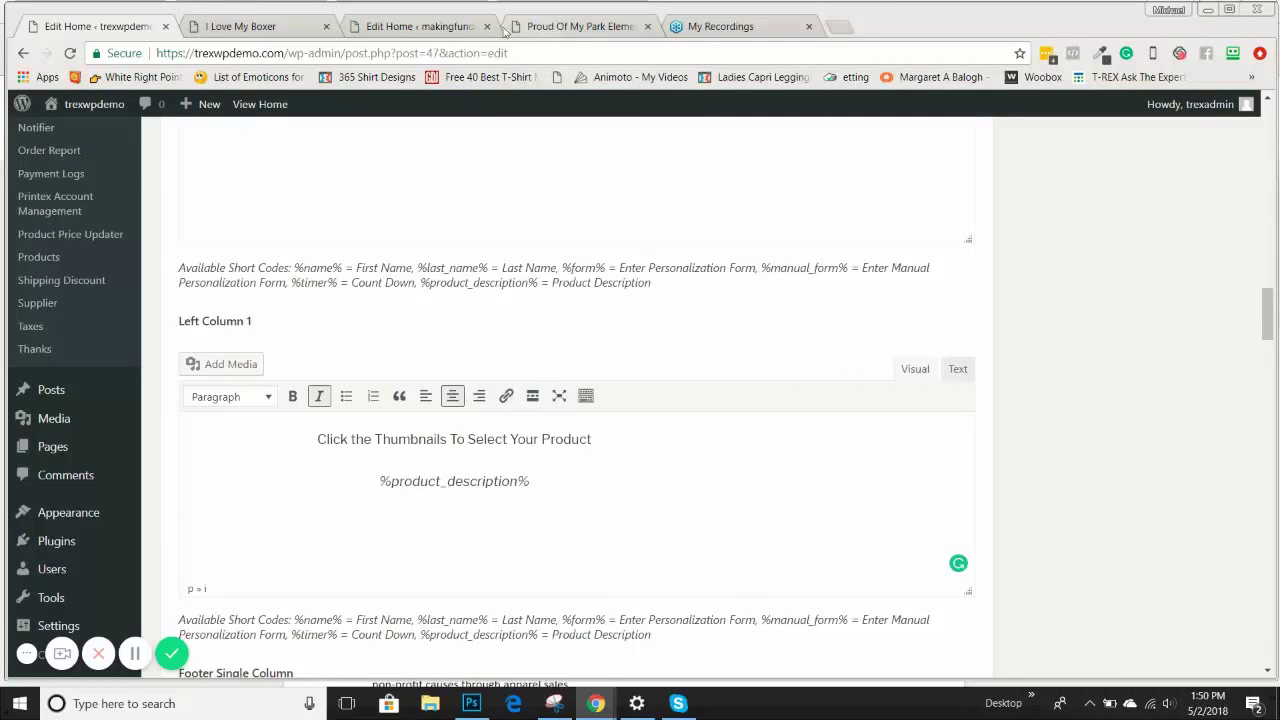
Copy the Our Quality Guarantee heading and text from the Park Elementary campaign's Footer Left Content into the boxer campaign's Footer Single Column.
{"action": "left_click", "coordinate": [430, 33]}
{"action": "scroll", "coordinate": [505, 273], "scroll_direction": "down", "scroll_amount": 3}
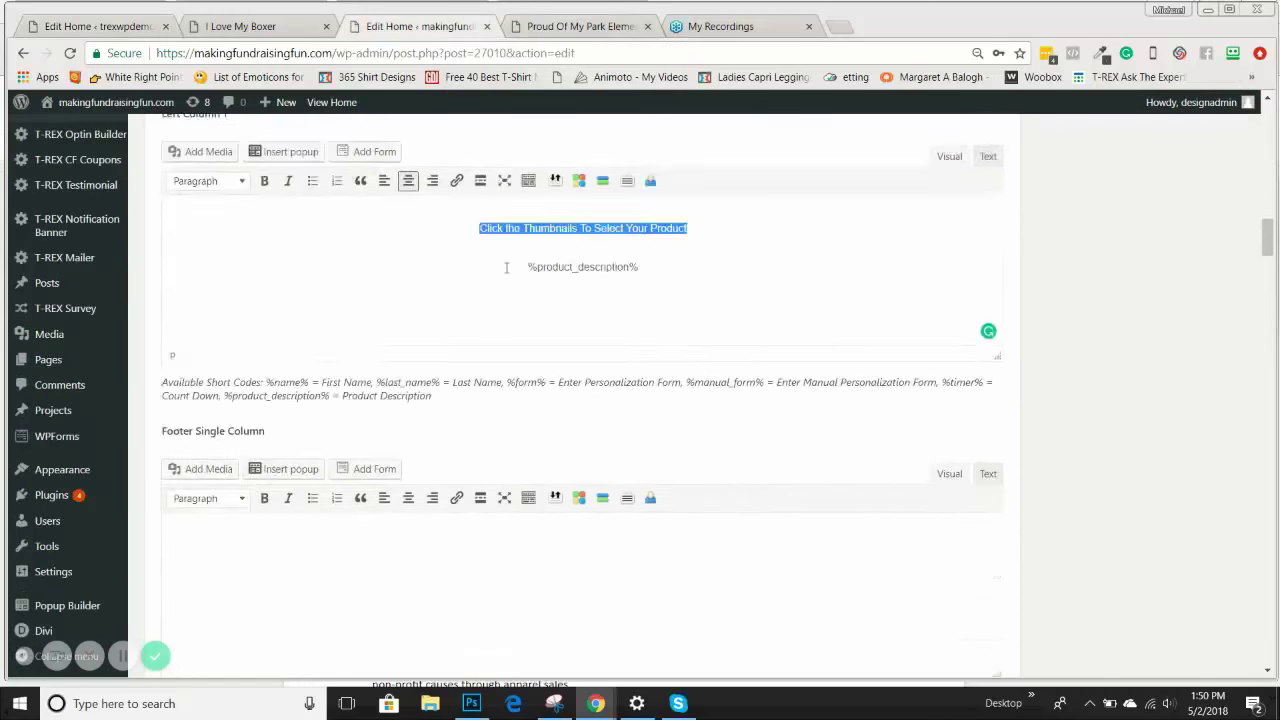
{"action": "scroll", "coordinate": [505, 273], "scroll_direction": "down", "scroll_amount": 3}
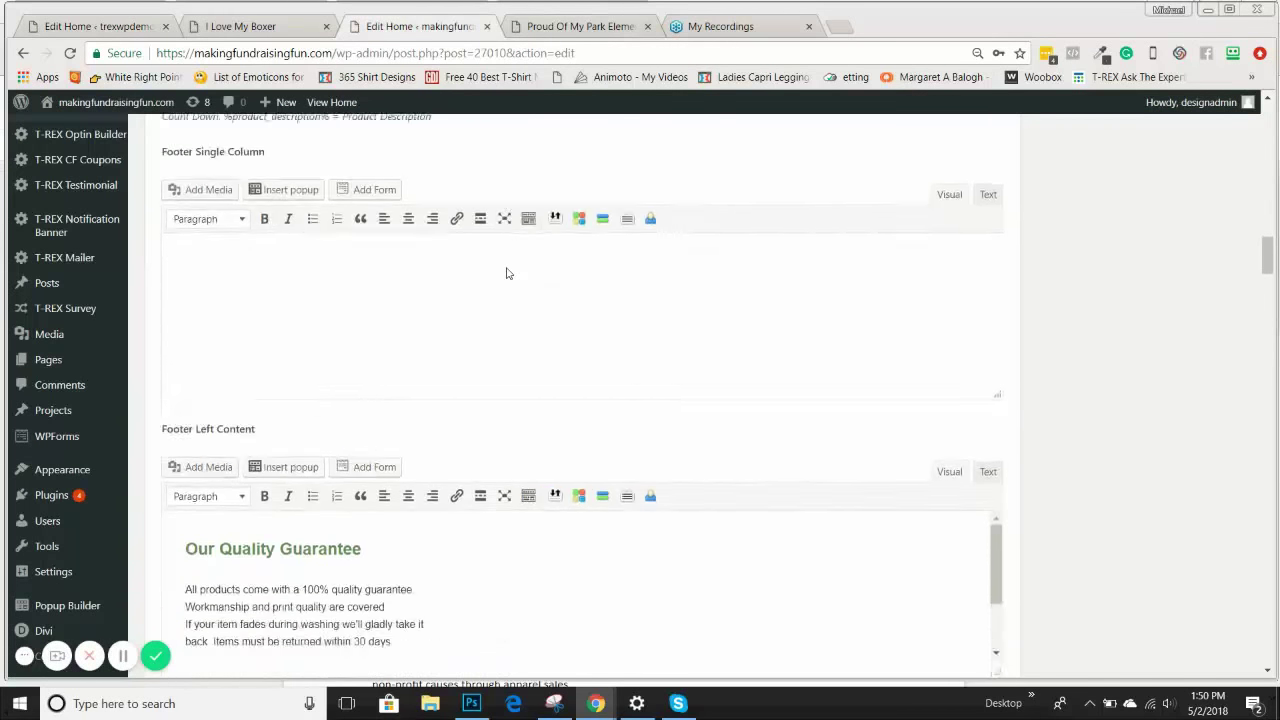
{"action": "scroll", "coordinate": [506, 273], "scroll_direction": "up", "scroll_amount": 2}
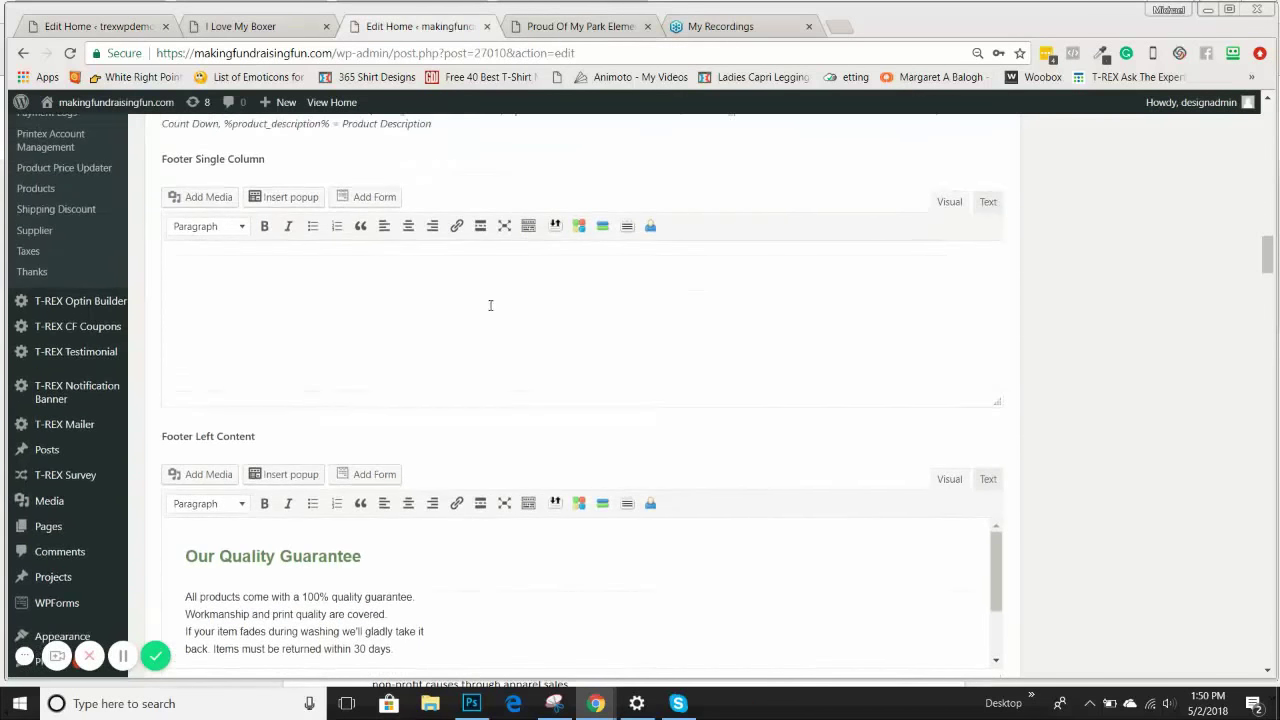
{"action": "scroll", "coordinate": [458, 288], "scroll_direction": "down", "scroll_amount": 3}
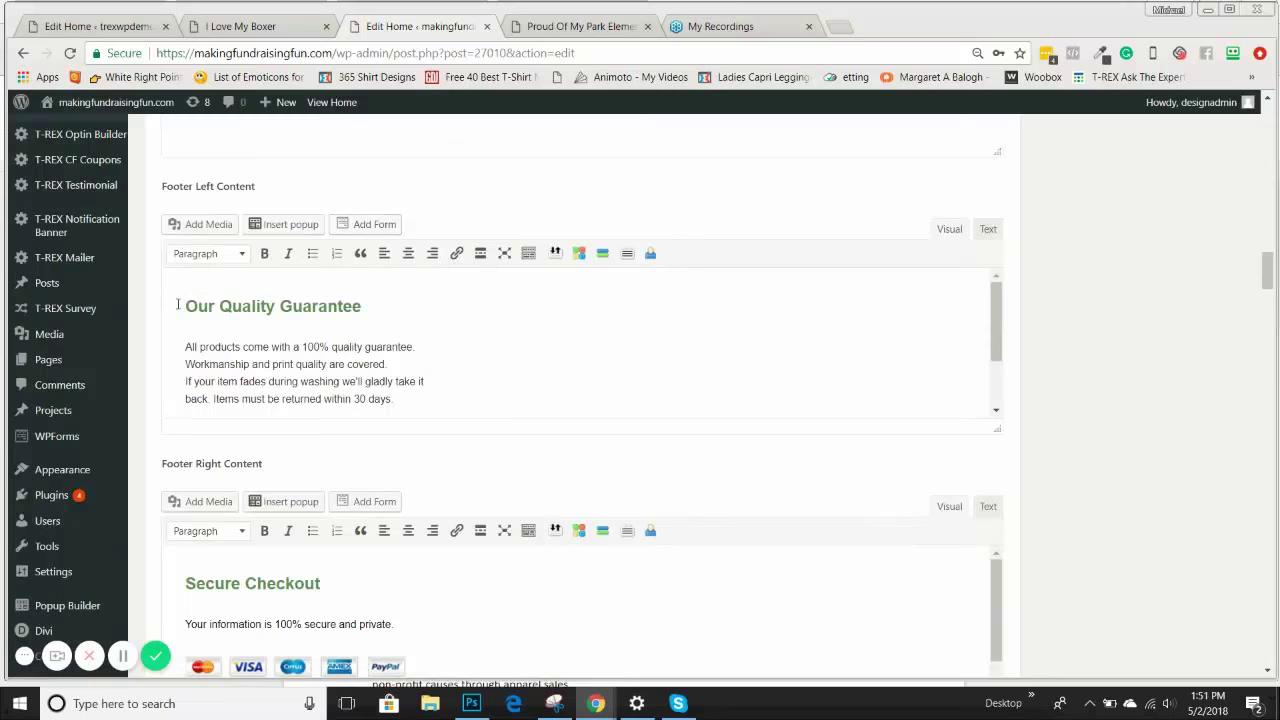
{"action": "left_click_drag", "start_coordinate": [177, 305], "coordinate": [436, 402]}
{"action": "key", "text": "ctrl+c"}
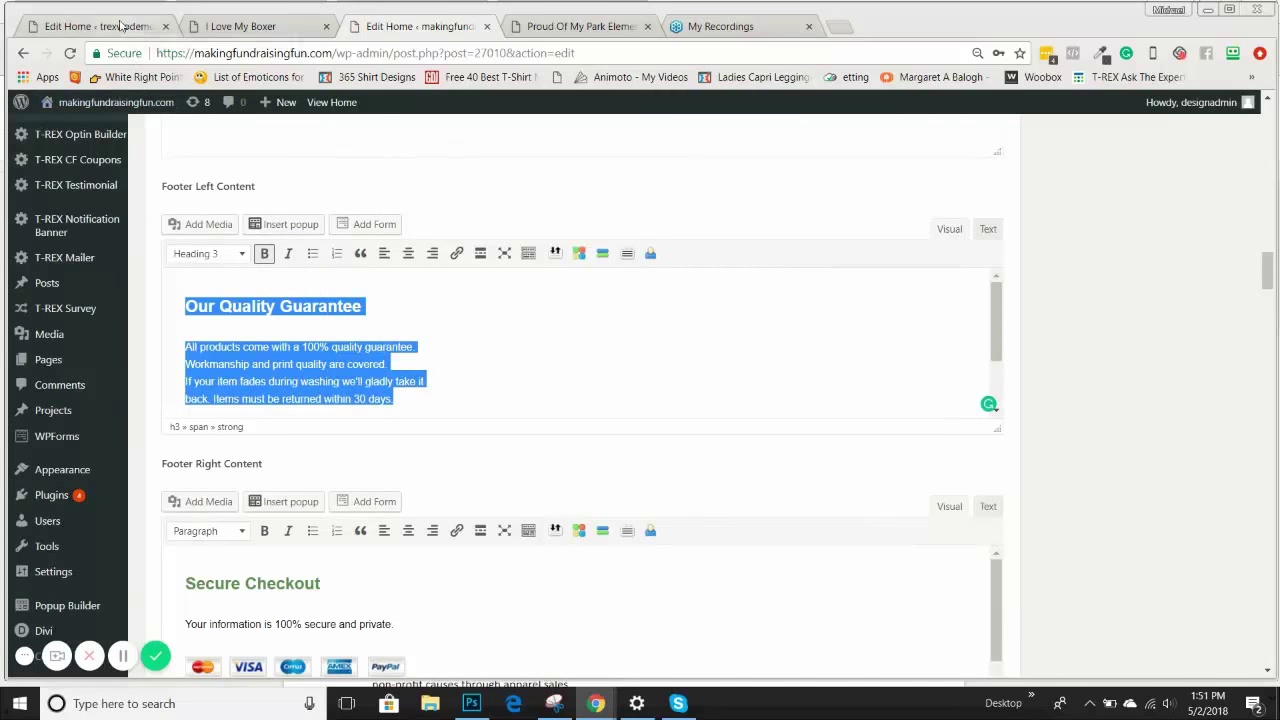
{"action": "left_click", "coordinate": [130, 27]}
{"action": "scroll", "coordinate": [250, 393], "scroll_direction": "down", "scroll_amount": 5}
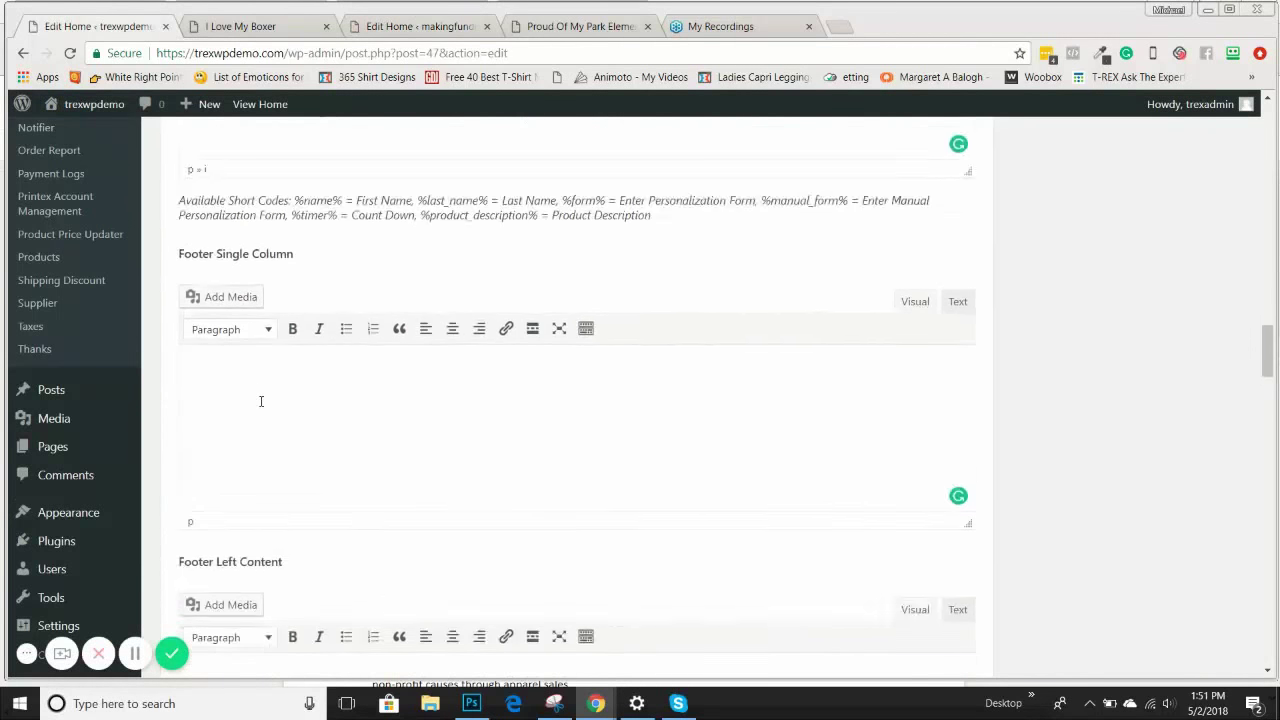
{"action": "key", "text": "ctrl+v"}
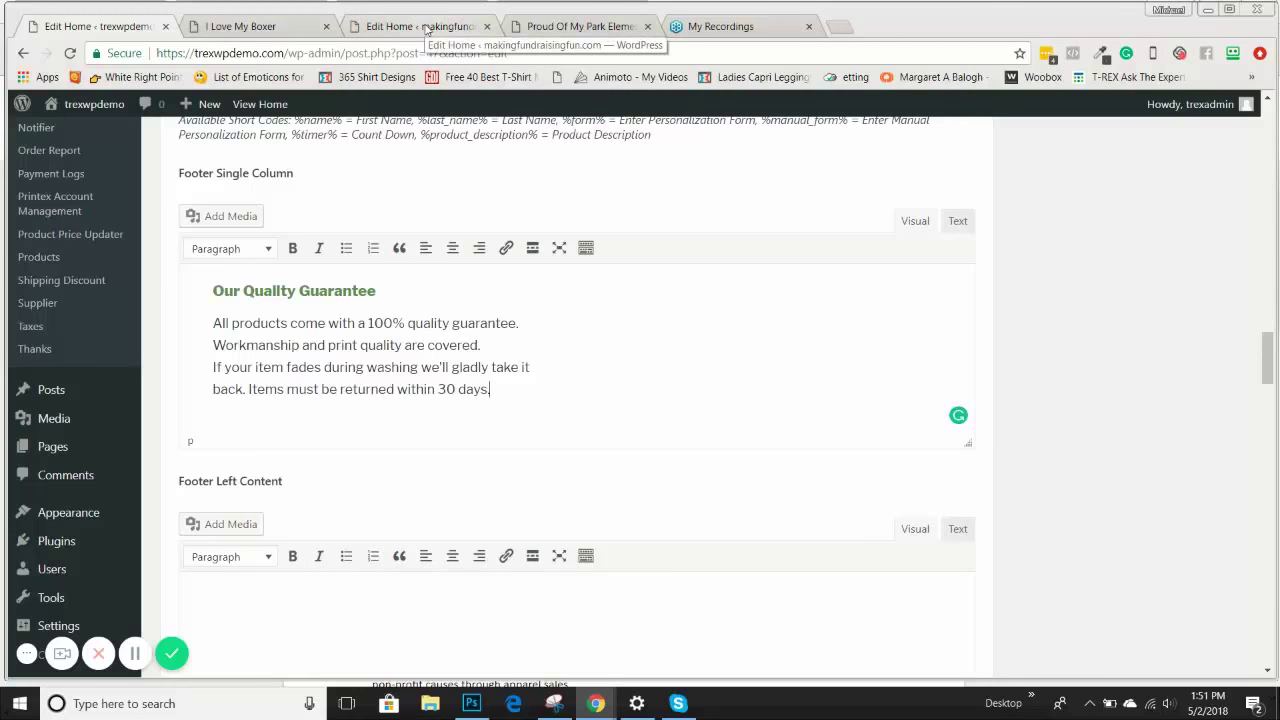
Copy the Secure Checkout block from the Park Elementary campaign's Footer Right Content into the boxer campaign's Footer Right Content.
{"action": "left_click", "coordinate": [425, 27]}
{"action": "scroll", "coordinate": [509, 432], "scroll_direction": "down", "scroll_amount": 3}
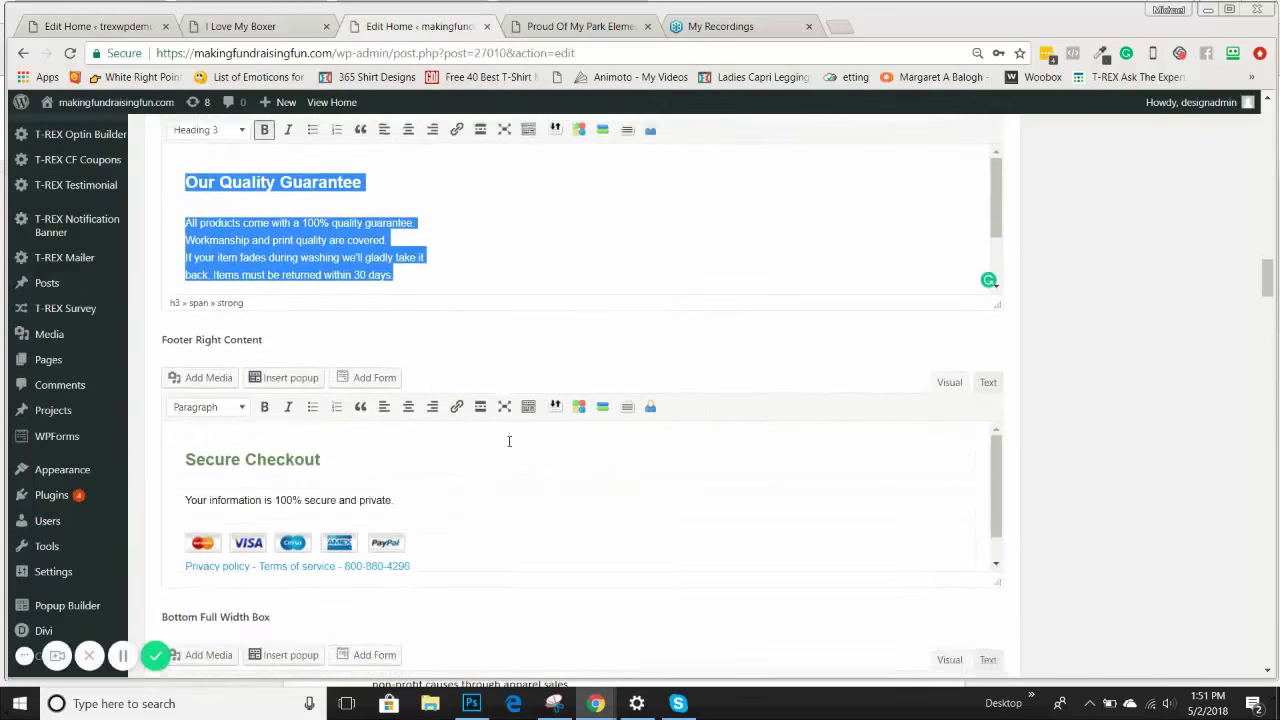
{"action": "scroll", "coordinate": [200, 395], "scroll_direction": "up", "scroll_amount": 1}
{"action": "left_click_drag", "start_coordinate": [185, 418], "coordinate": [438, 514]}
{"action": "key", "text": "ctrl+c"}
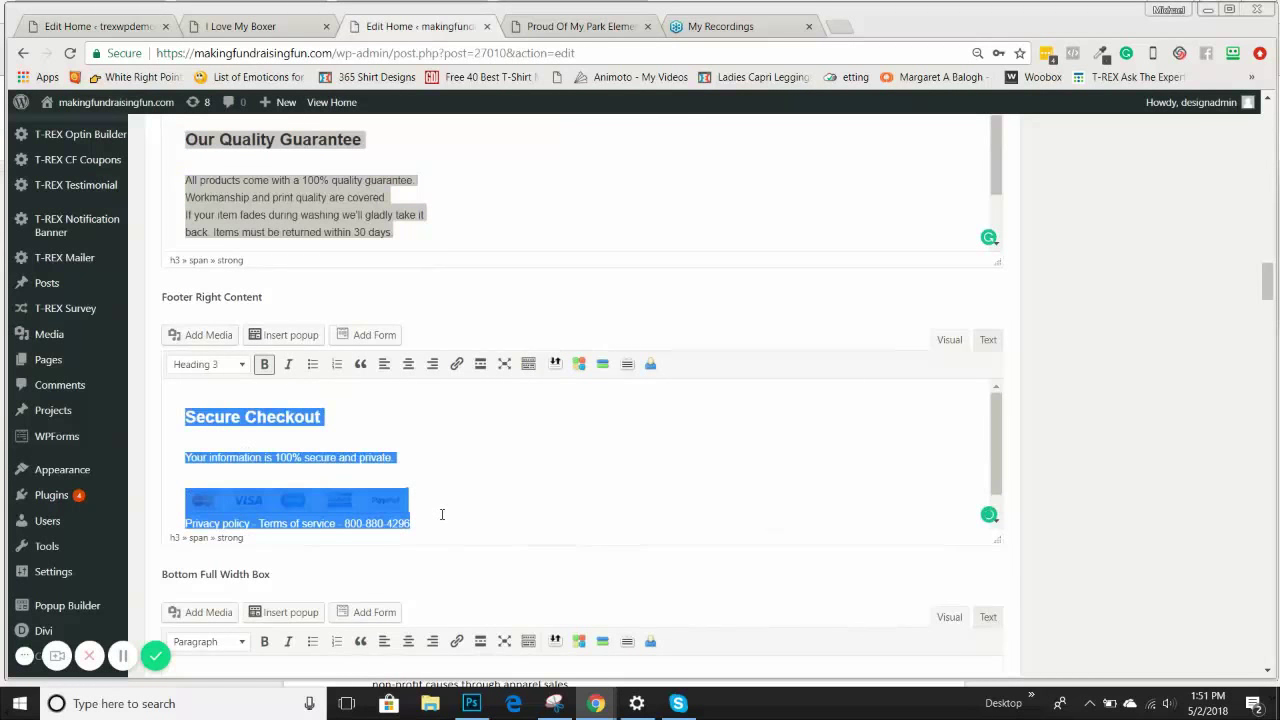
{"action": "left_click", "coordinate": [62, 27]}
{"action": "scroll", "coordinate": [284, 384], "scroll_direction": "down", "scroll_amount": 2}
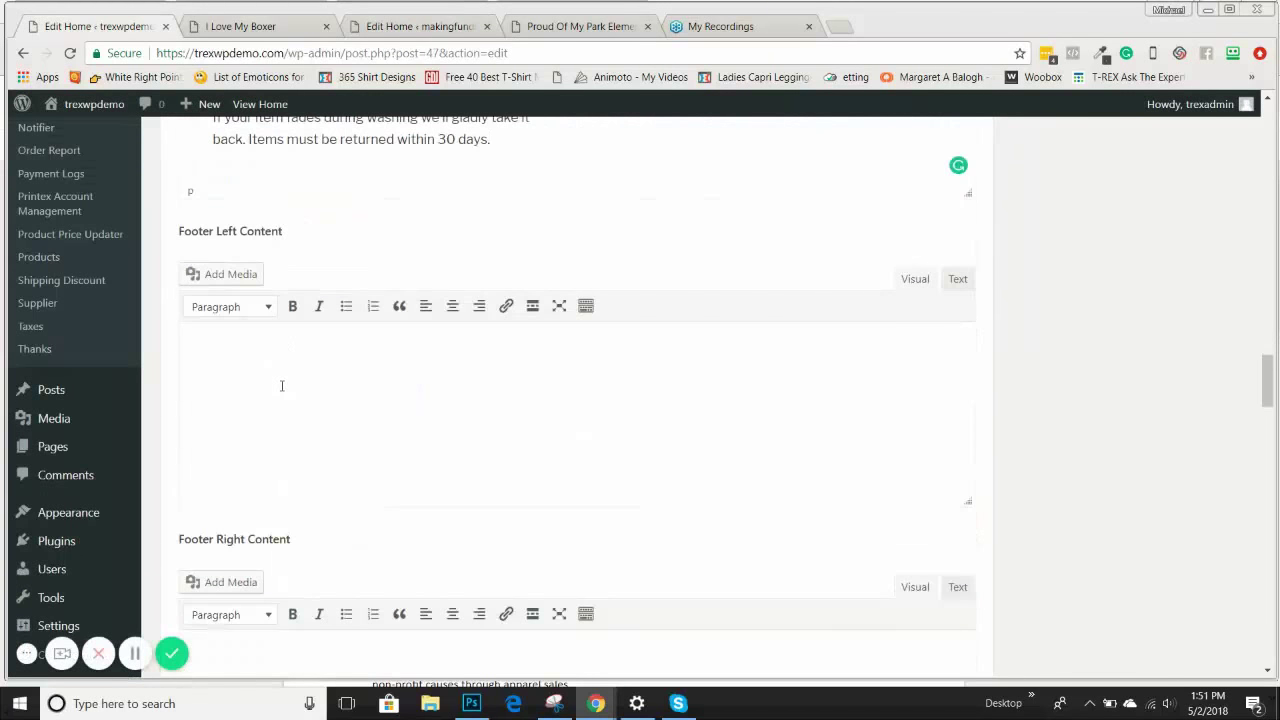
{"action": "scroll", "coordinate": [288, 394], "scroll_direction": "up", "scroll_amount": 2}
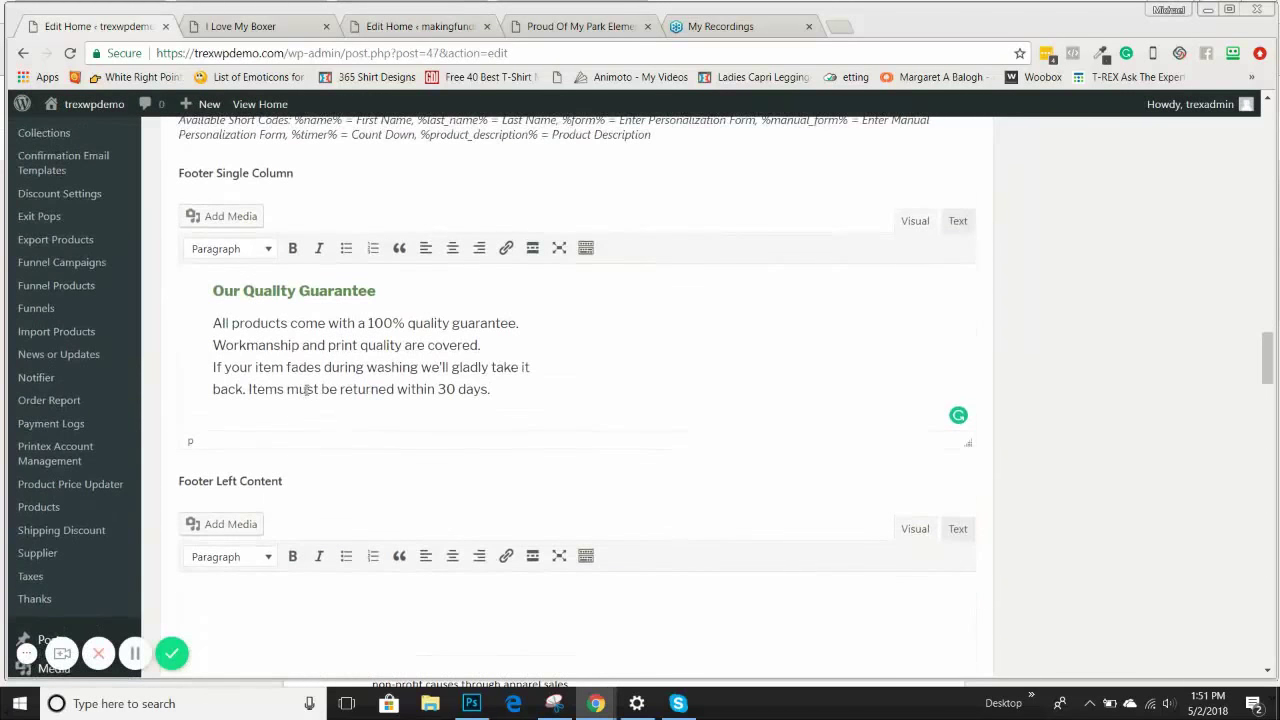
{"action": "scroll", "coordinate": [330, 486], "scroll_direction": "down", "scroll_amount": 2}
{"action": "scroll", "coordinate": [330, 486], "scroll_direction": "down", "scroll_amount": 2}
{"action": "left_click", "coordinate": [266, 449]}
{"action": "key", "text": "ctrl+v"}
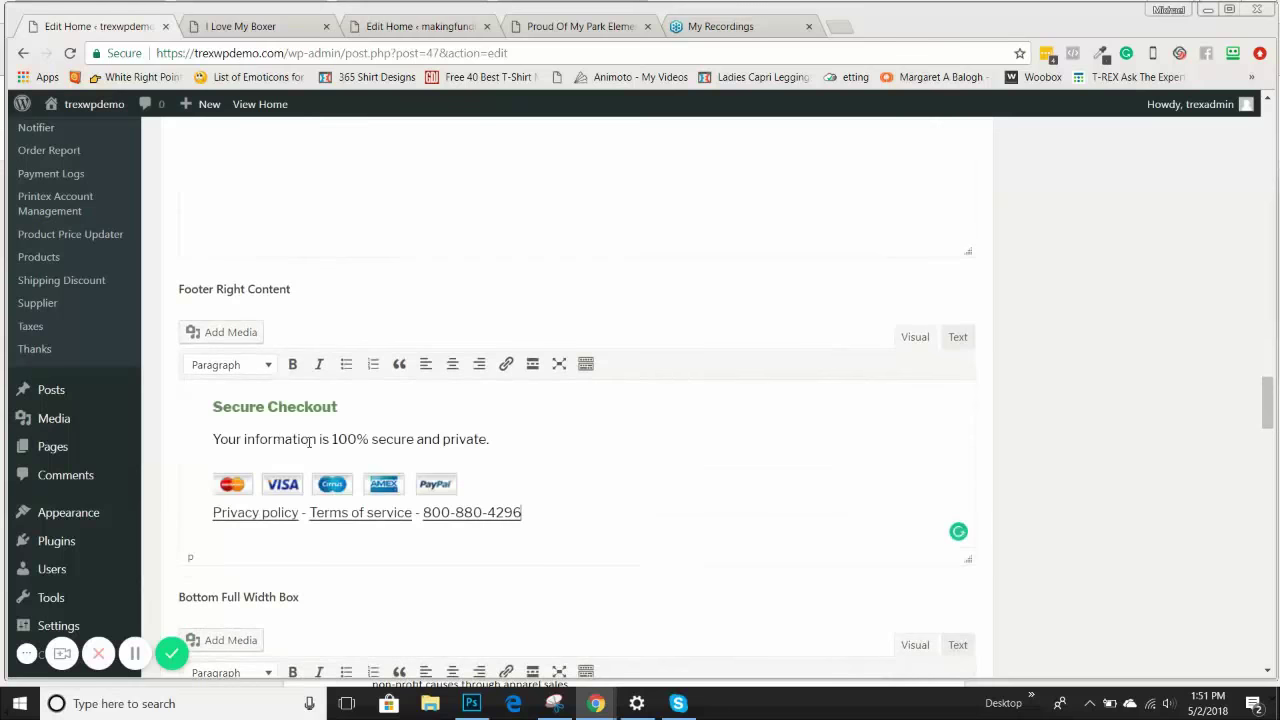
Move the Our Quality Guarantee heading and text from Footer Single Column into Footer Left Content.
{"action": "scroll", "coordinate": [420, 430], "scroll_direction": "up", "scroll_amount": 4}
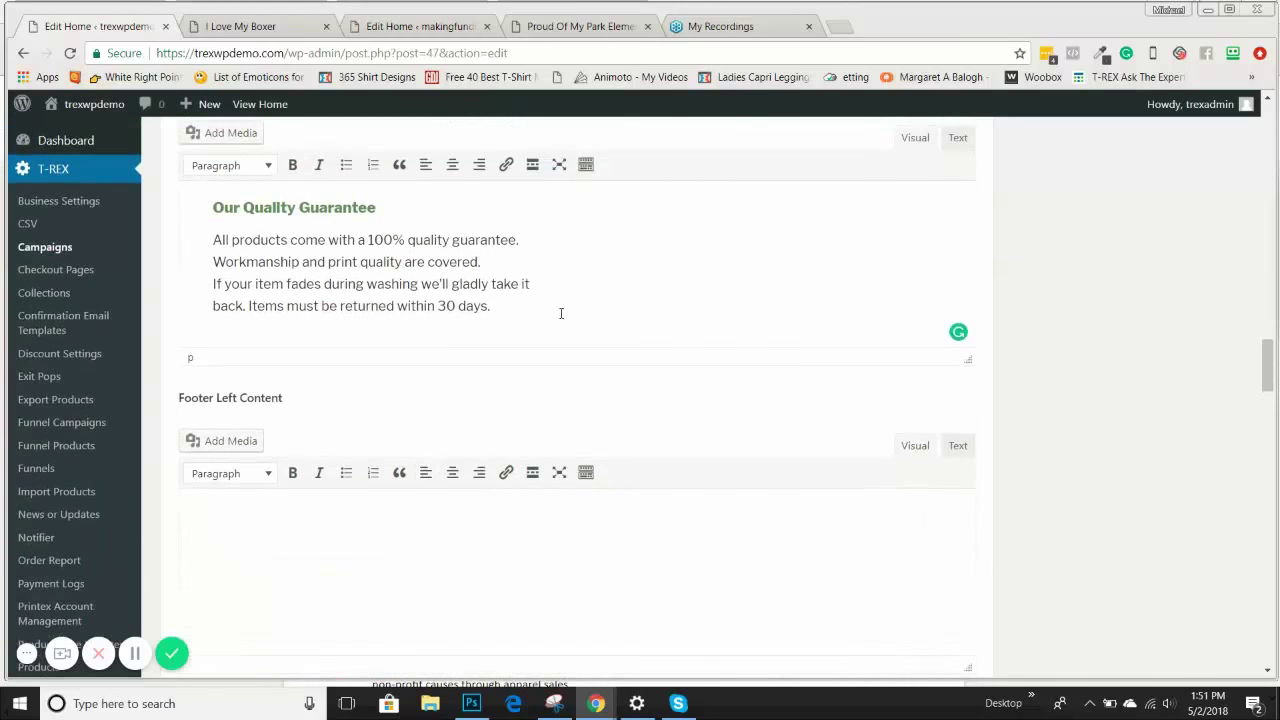
{"action": "left_click_drag", "start_coordinate": [560, 312], "coordinate": [186, 203]}
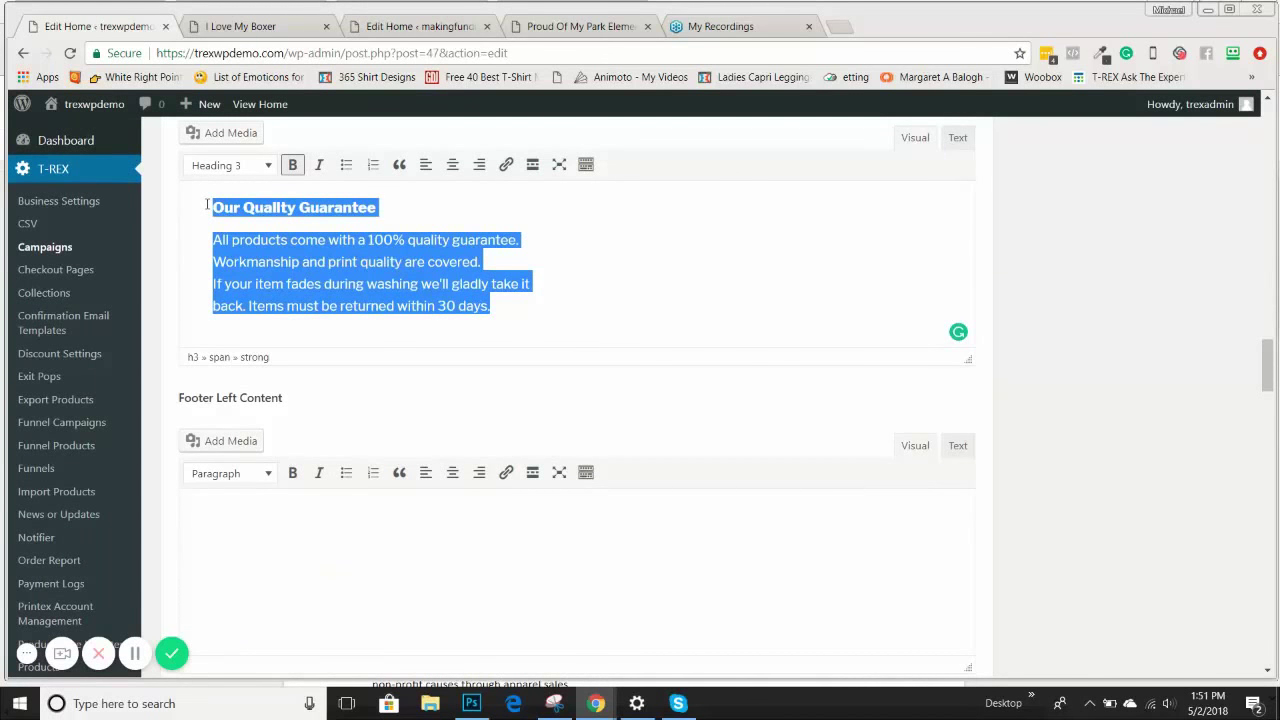
{"action": "key", "text": "ctrl+x"}
{"action": "left_click", "coordinate": [317, 540]}
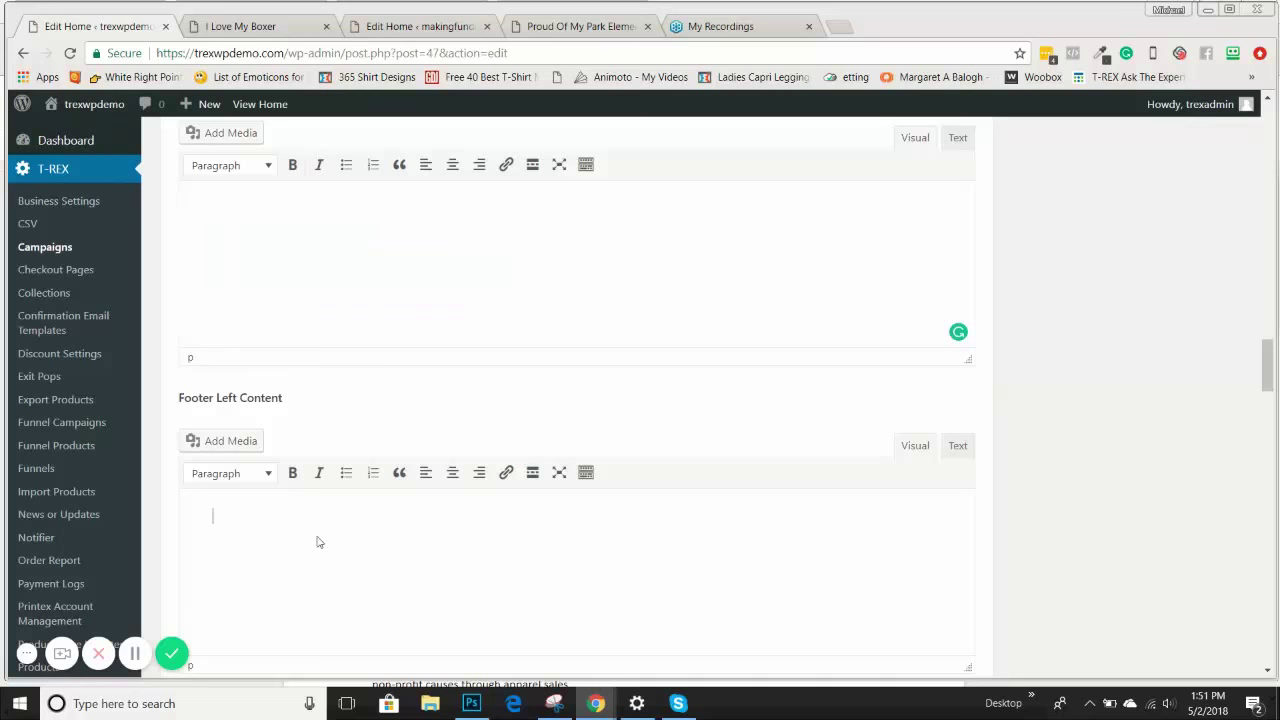
{"action": "key", "text": "ctrl+v"}
Inspect the payment icons image and the targets of the privacy policy, terms of service and phone links in Footer Right Content.
{"action": "scroll", "coordinate": [345, 530], "scroll_direction": "down", "scroll_amount": 4}
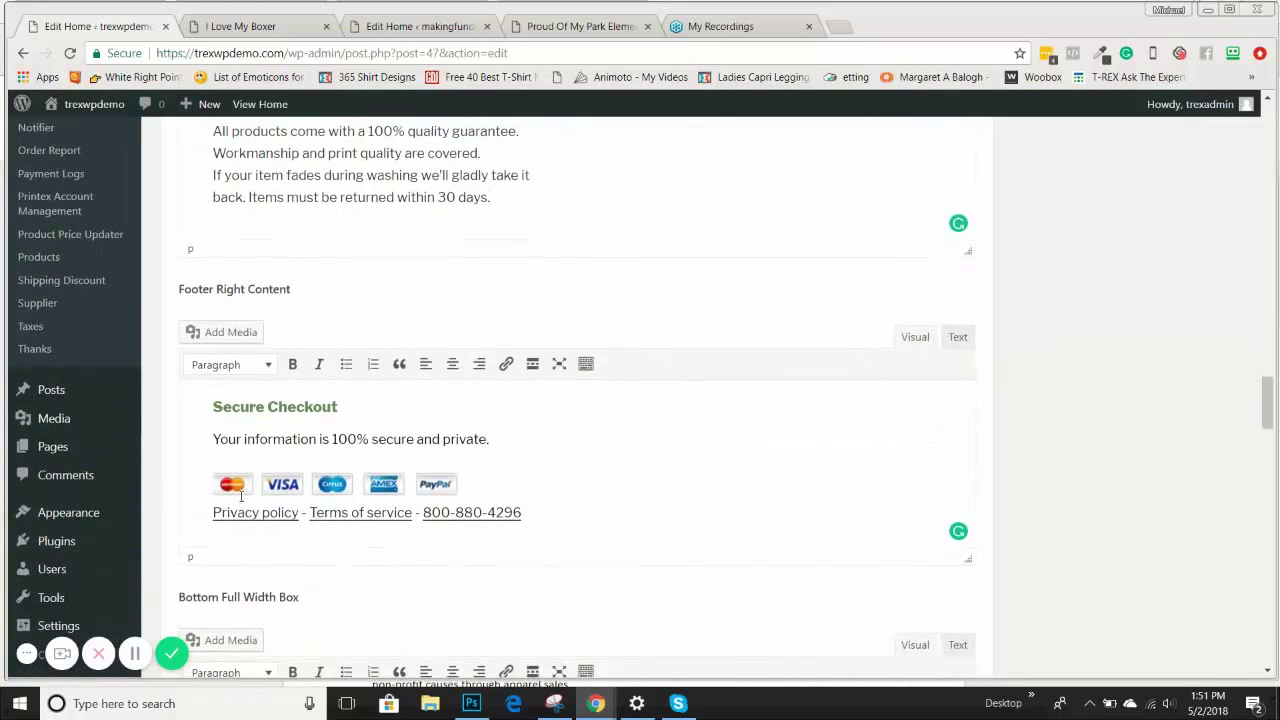
{"action": "left_click", "coordinate": [344, 487]}
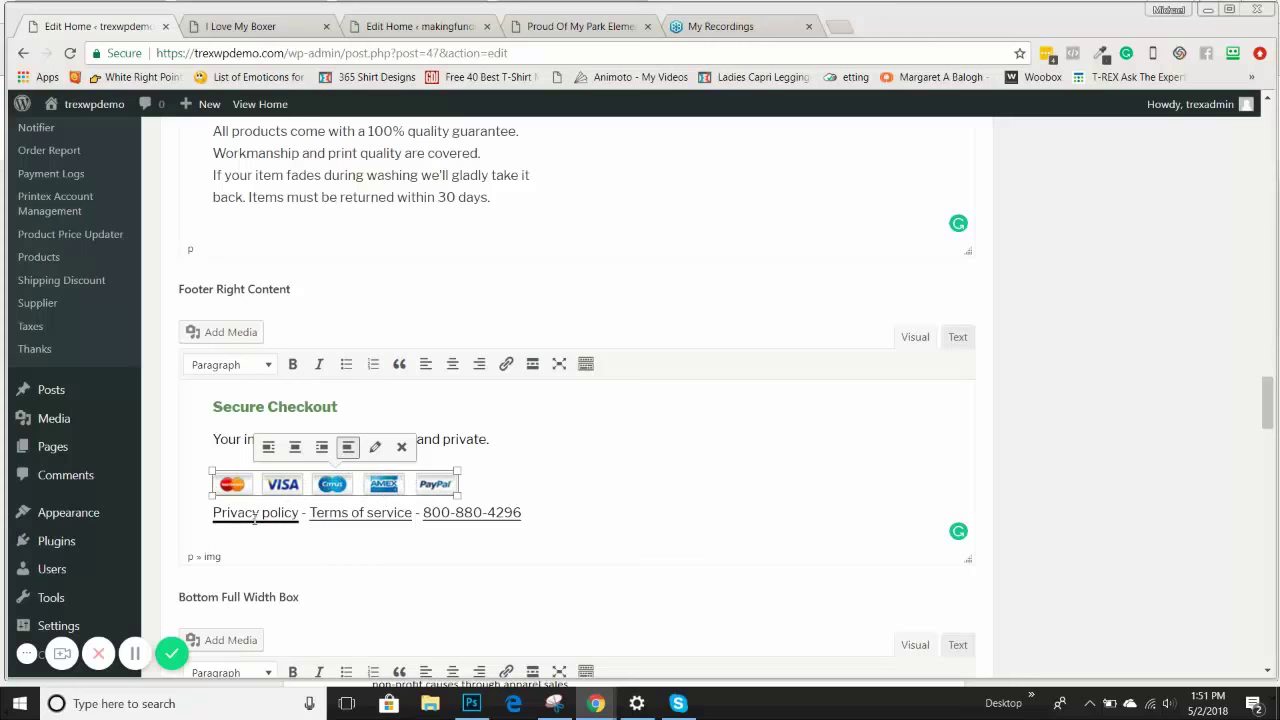
{"action": "left_click_drag", "start_coordinate": [208, 515], "coordinate": [412, 512]}
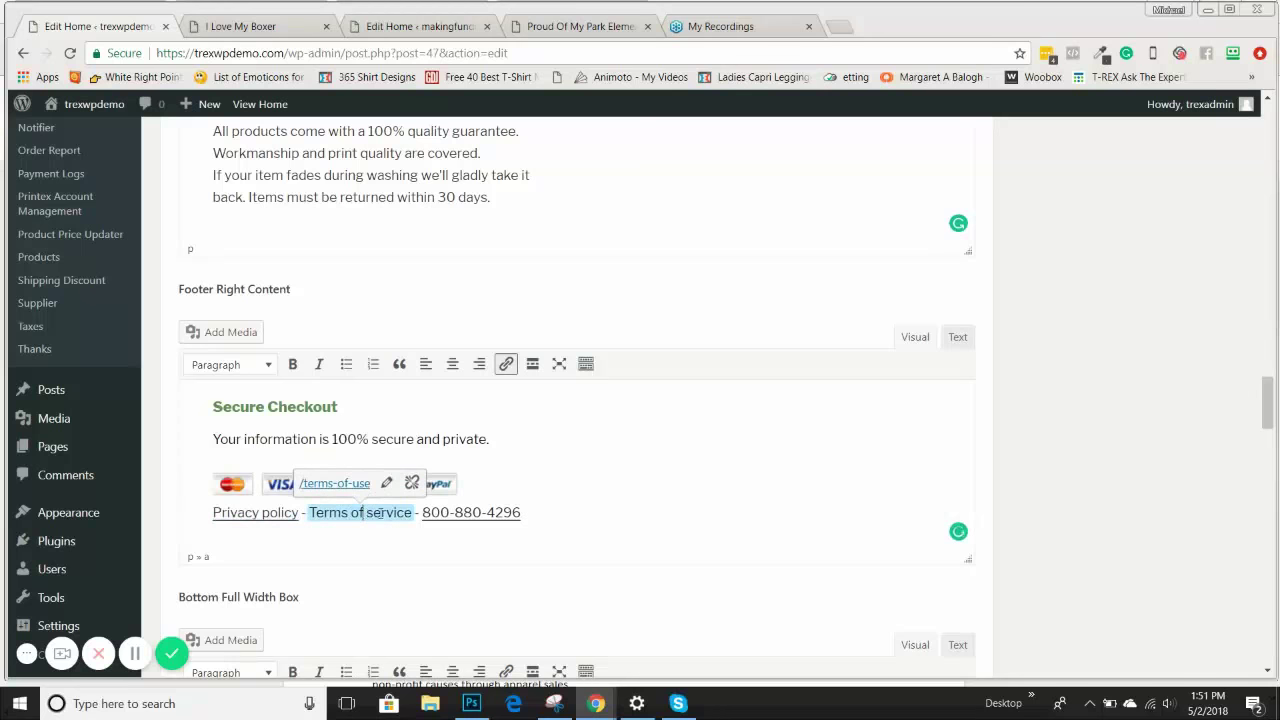
{"action": "left_click_drag", "start_coordinate": [522, 513], "coordinate": [421, 511]}
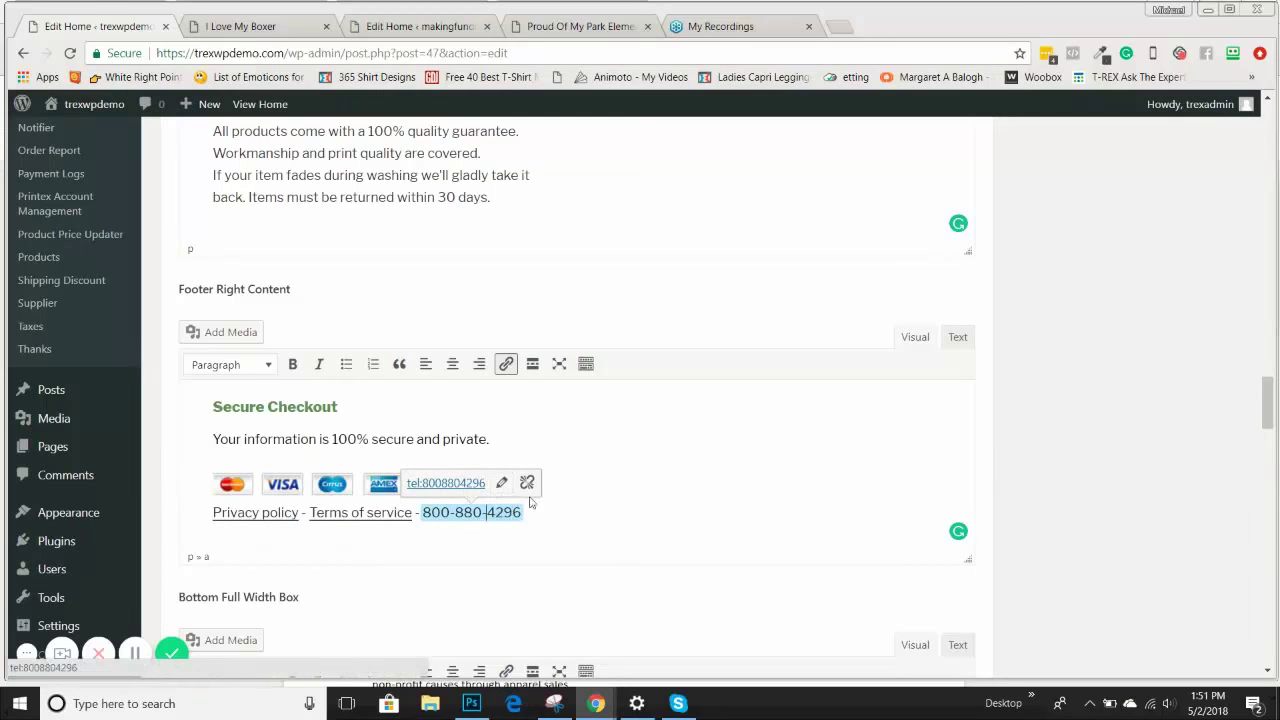
{"action": "left_click", "coordinate": [486, 512]}
{"action": "left_click", "coordinate": [246, 512]}
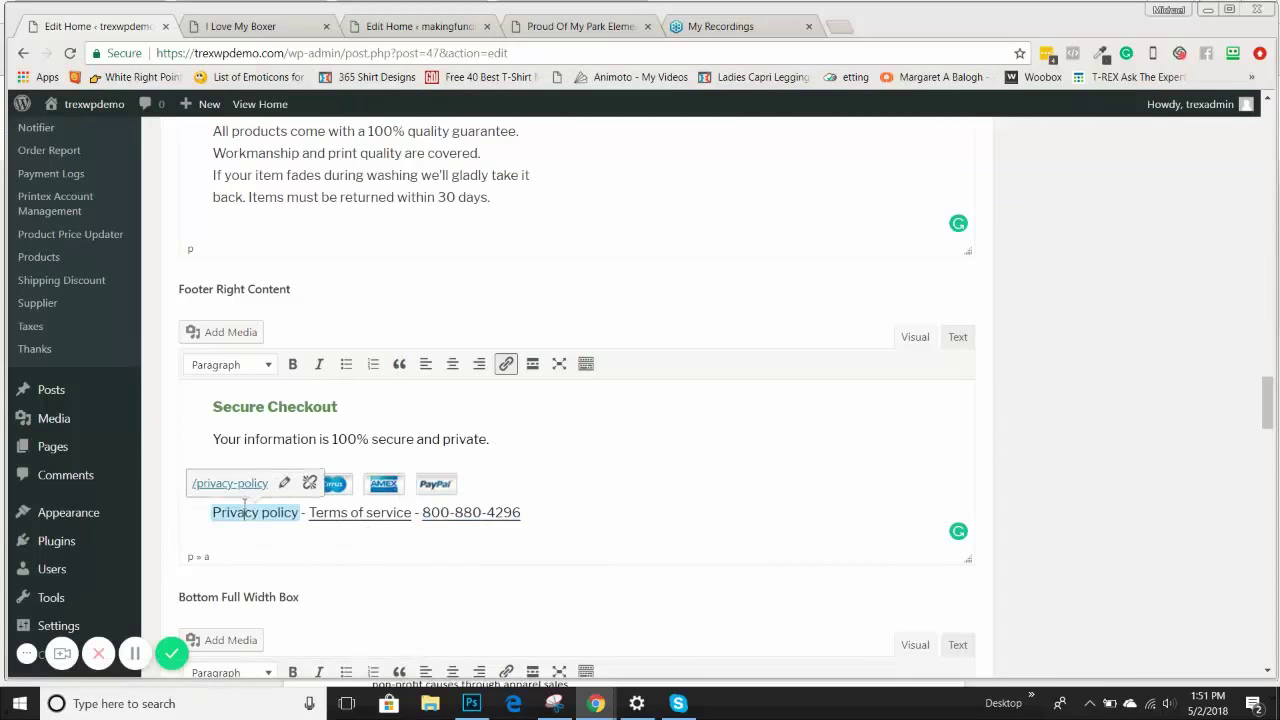
{"action": "left_click", "coordinate": [363, 515]}
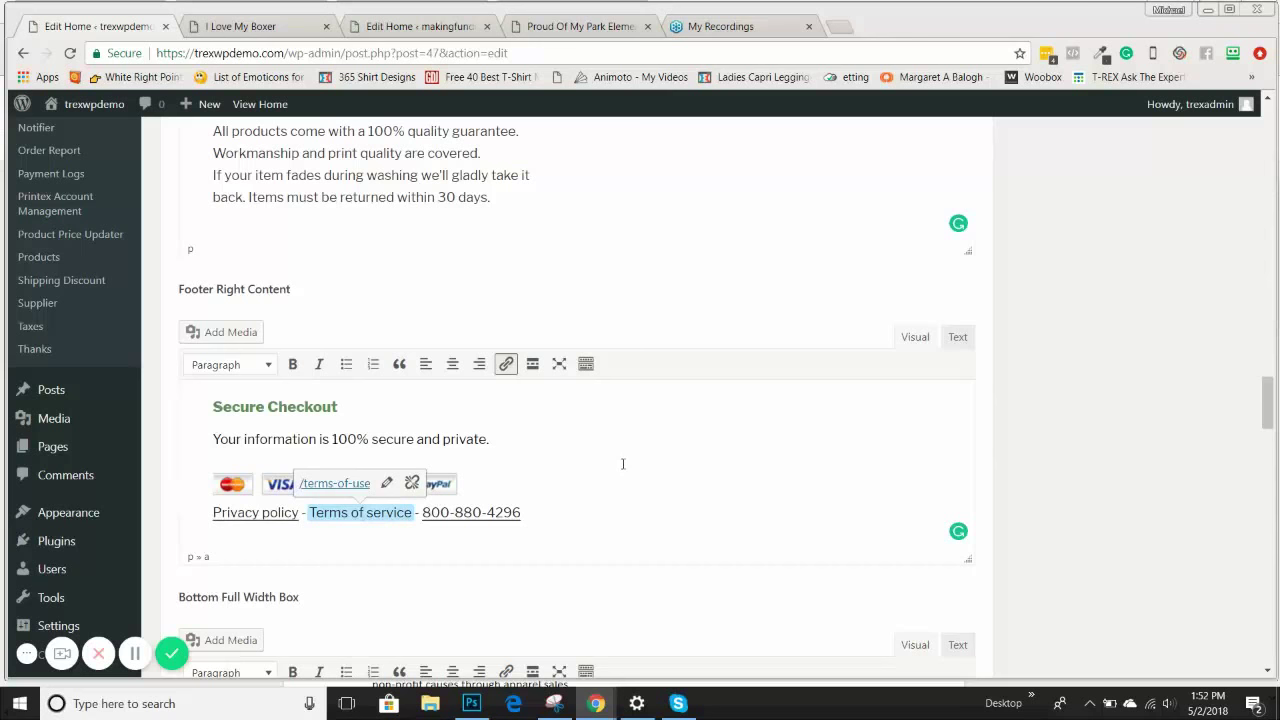
{"action": "left_click", "coordinate": [570, 466]}
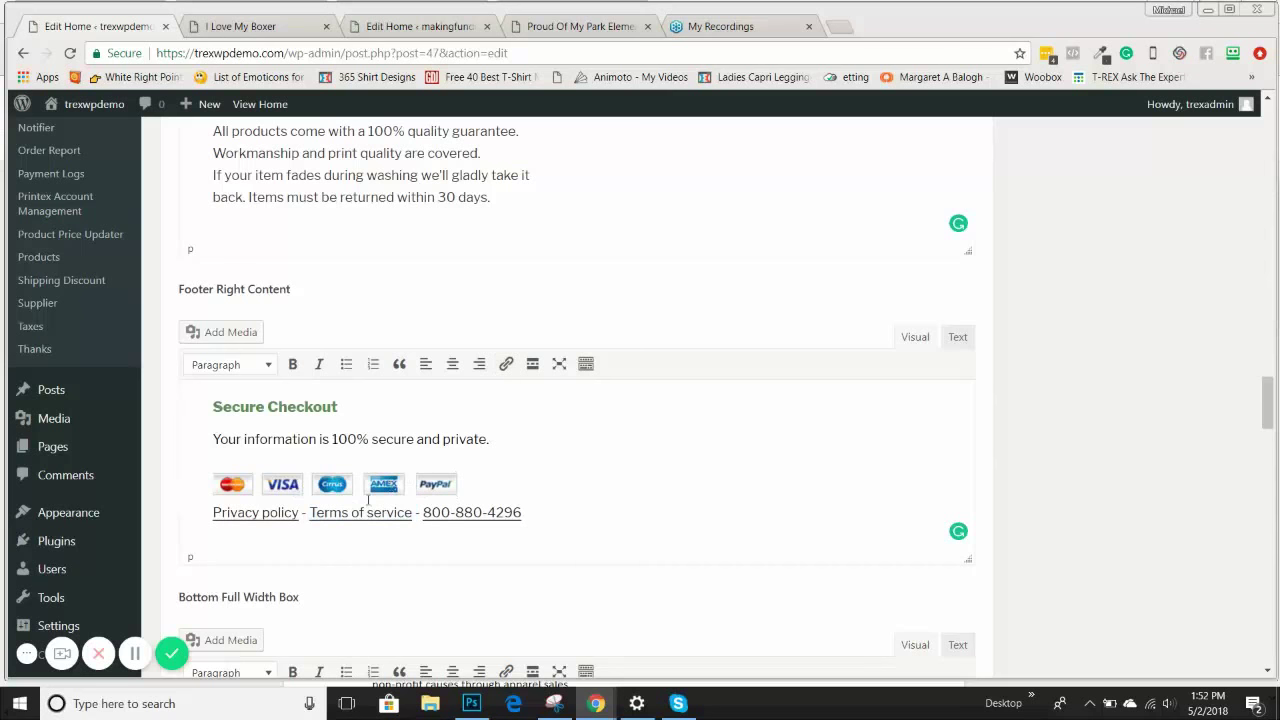